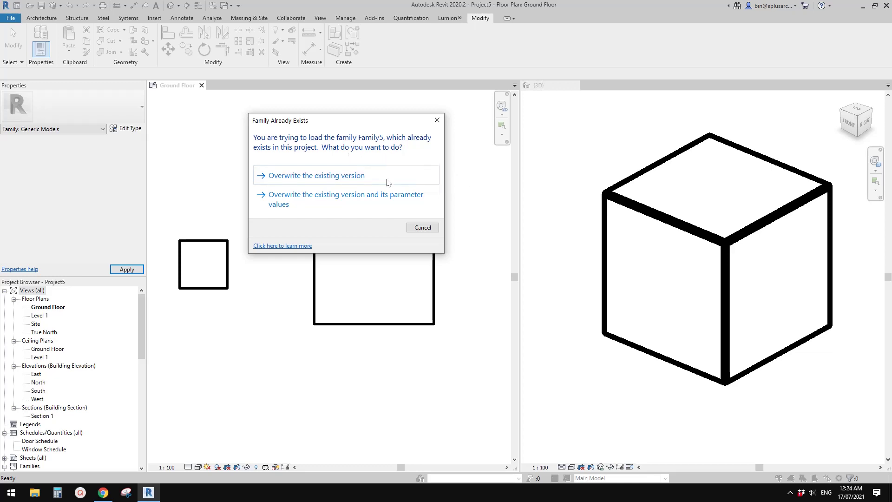
# Cancel overwriting the existing family, and close the open Project5 project and Family5 family.
pyautogui.click(437, 120)
pyautogui.press('Return')
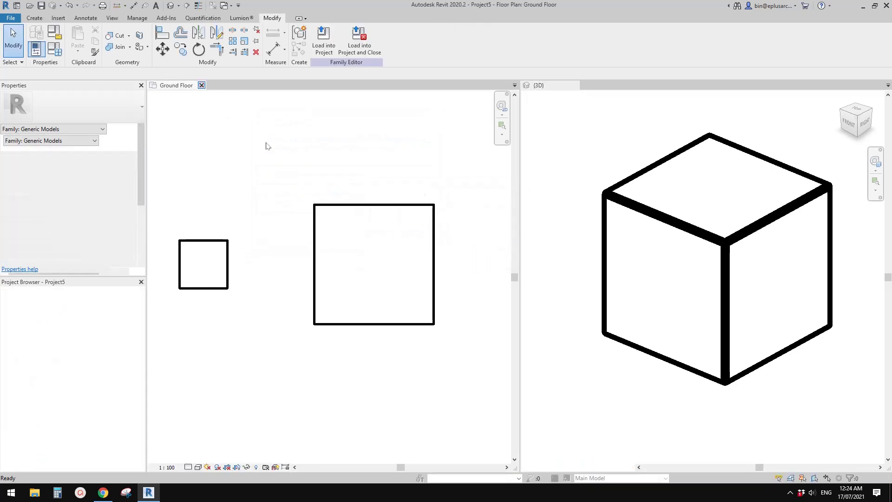
pyautogui.click(201, 86)
pyautogui.click(465, 247)
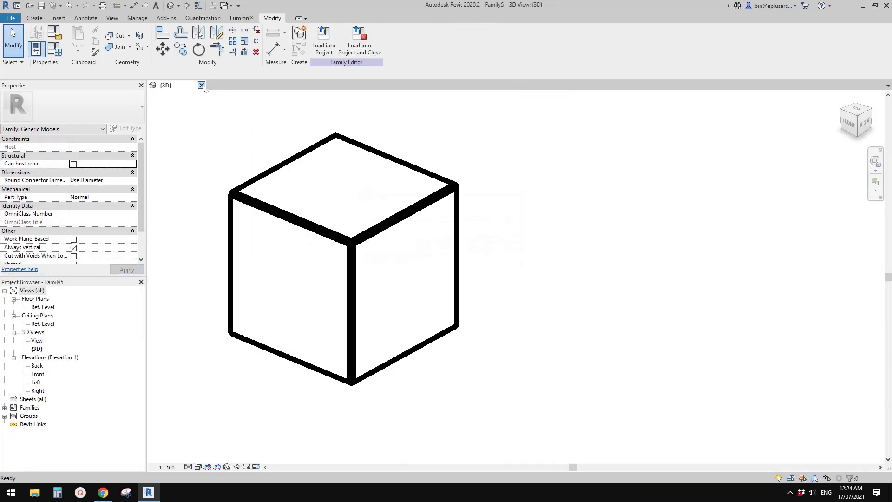
pyautogui.click(201, 85)
pyautogui.click(463, 248)
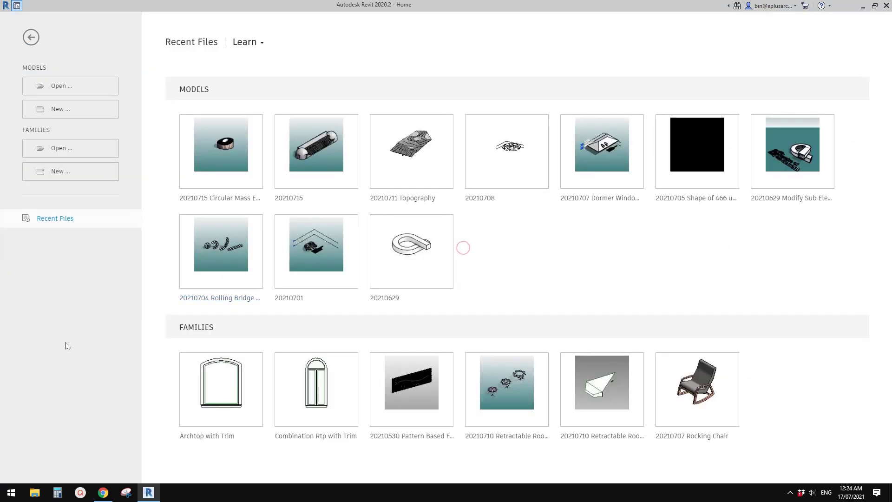
# Create a new family from the Metric Generic Model.rft template.
pyautogui.click(70, 171)
pyautogui.scroll(-4, 371, 286)
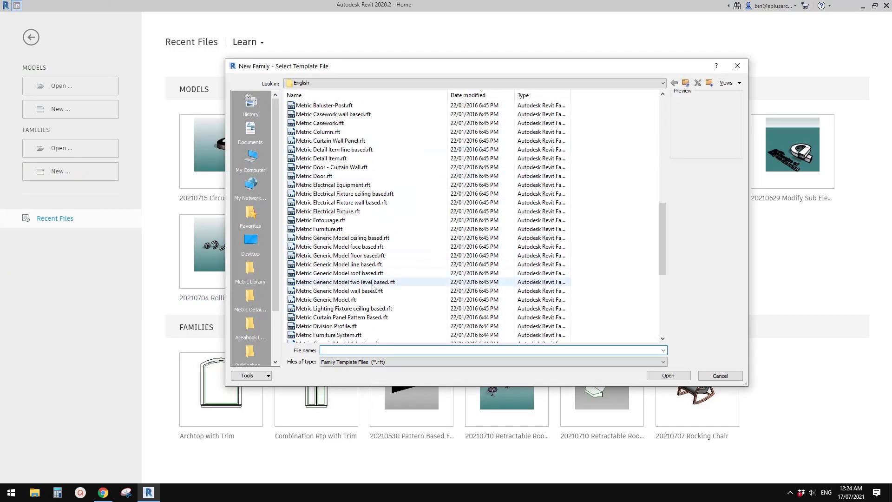
pyautogui.click(352, 300)
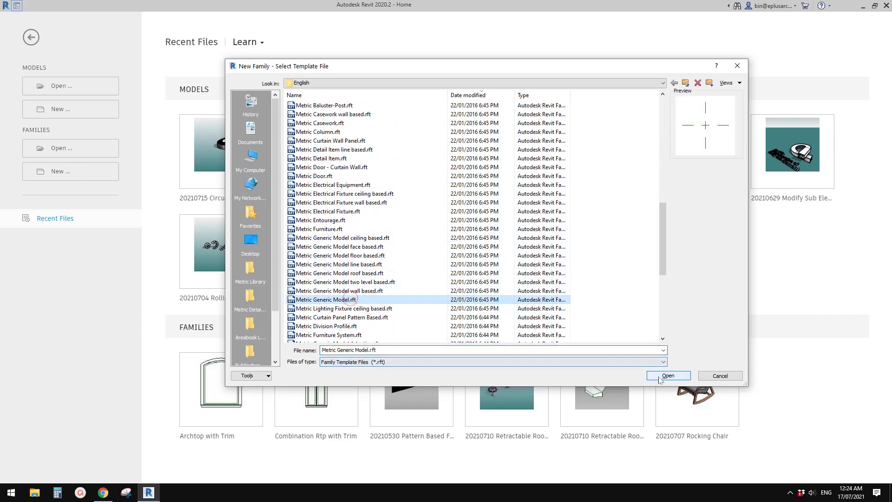
pyautogui.click(668, 375)
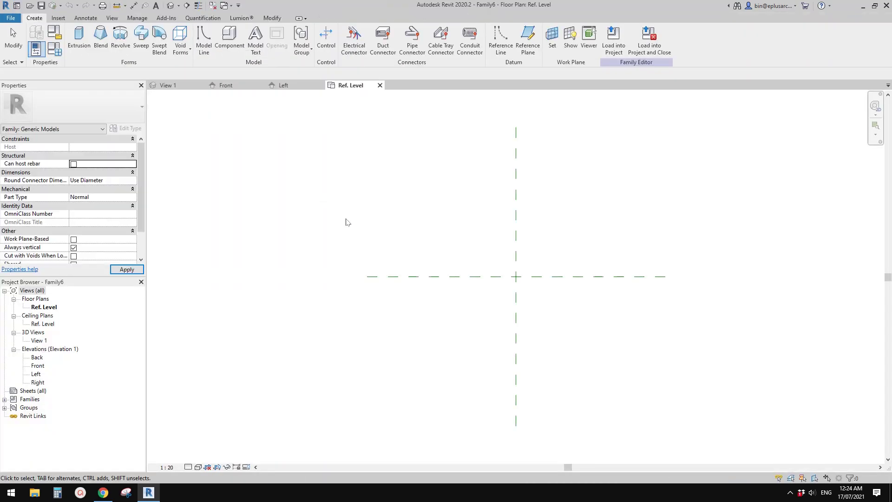
# Draw two vertical reference planes, about 288 mm left and 296 mm right of the vertical centre plane.
pyautogui.press('r')
pyautogui.press('p')
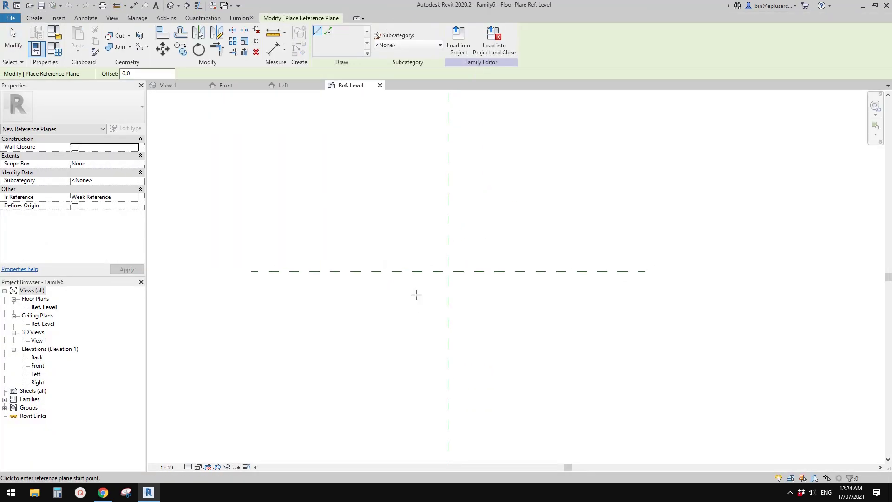
pyautogui.click(405, 362)
pyautogui.click(406, 190)
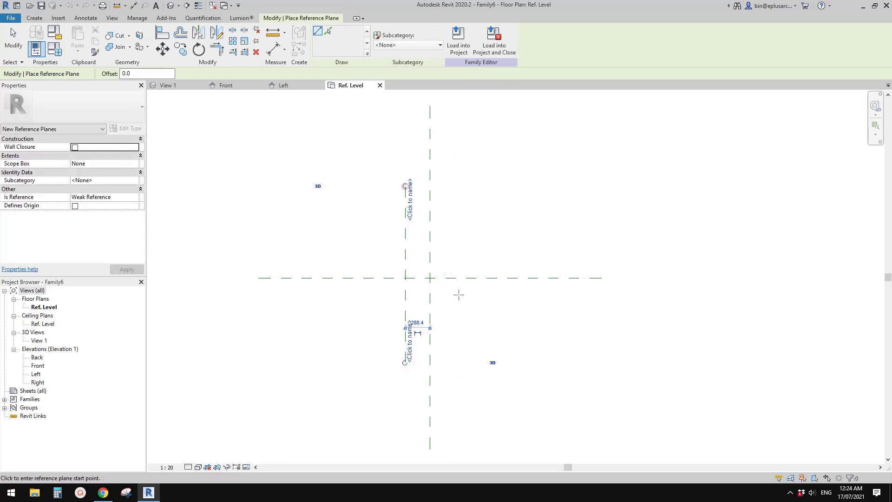
pyautogui.click(456, 348)
pyautogui.click(456, 198)
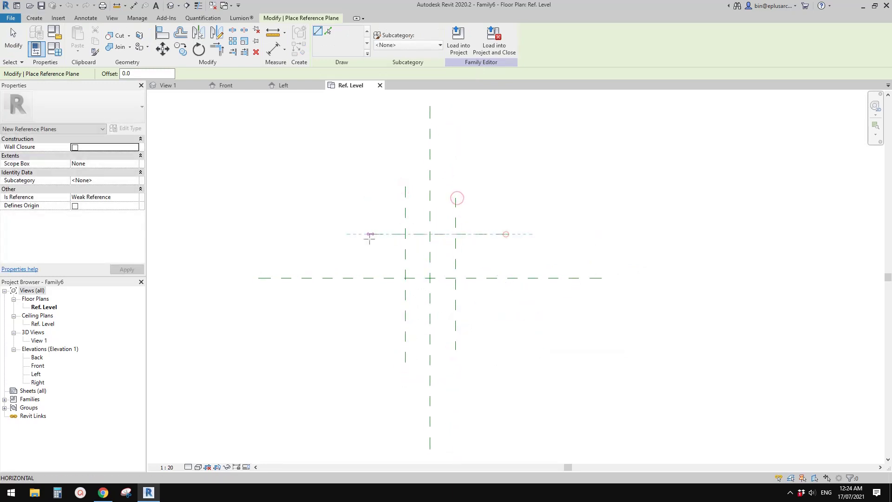
# Draw two horizontal reference planes, about 510 mm above and 432 mm below the horizontal centre plane.
pyautogui.click(509, 234)
pyautogui.click(367, 234)
pyautogui.click(495, 315)
pyautogui.click(367, 315)
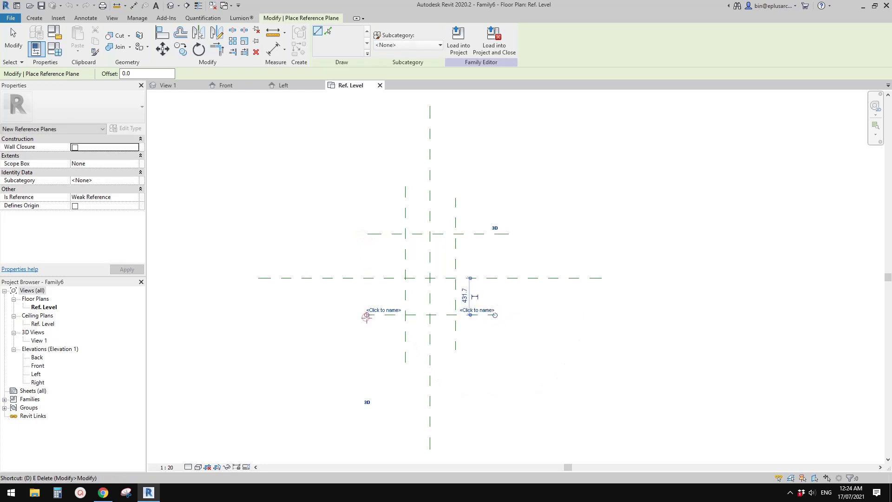
# Dimension the three horizontal reference planes in one aligned string and make their spacing equal (EQ).
pyautogui.press('d')
pyautogui.press('i')
pyautogui.click(477, 315)
pyautogui.click(479, 278)
pyautogui.click(484, 234)
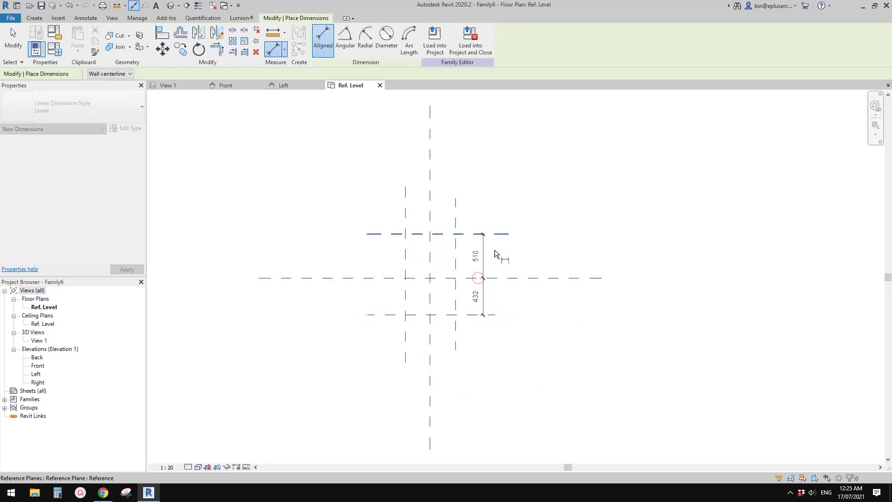
pyautogui.click(500, 260)
pyautogui.click(488, 267)
# Place an aligned dimension between the right-hand vertical reference plane and the vertical centre plane.
pyautogui.click(456, 218)
pyautogui.scroll(-1, 430, 217)
pyautogui.press('Escape')
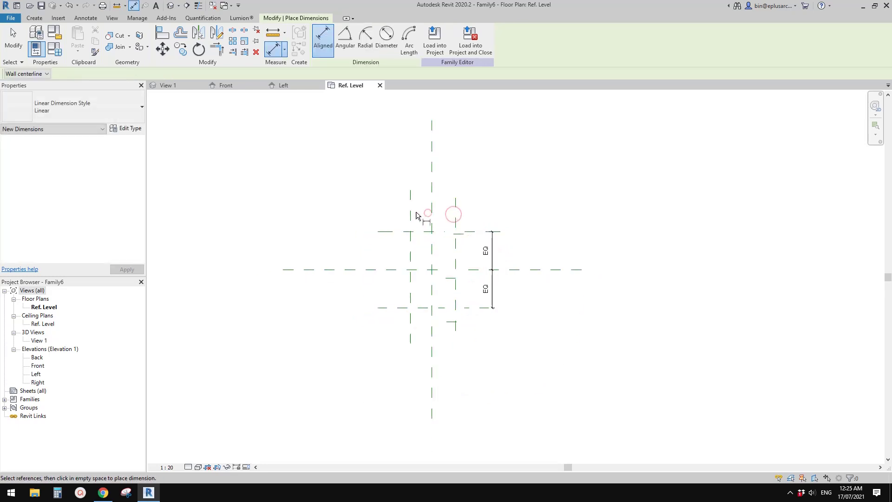
pyautogui.click(455, 216)
pyautogui.click(432, 209)
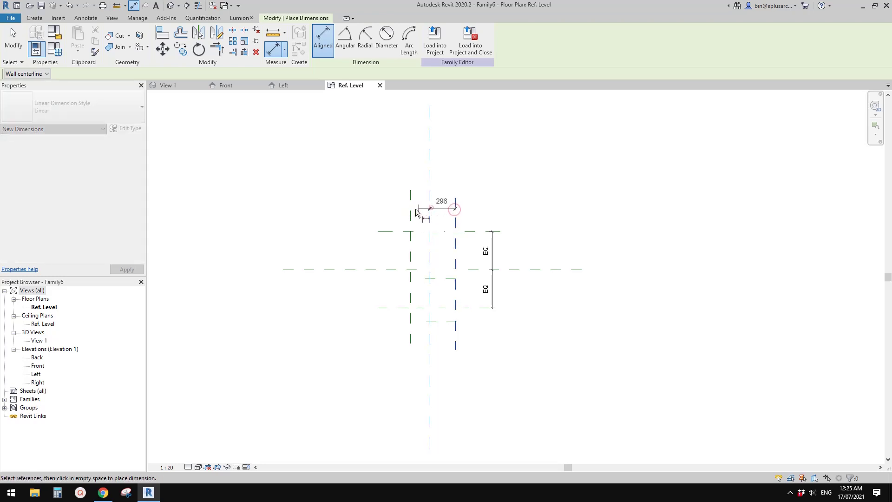
pyautogui.click(444, 209)
pyautogui.press('Escape')
pyautogui.press('Escape')
pyautogui.scroll(2, 441, 207)
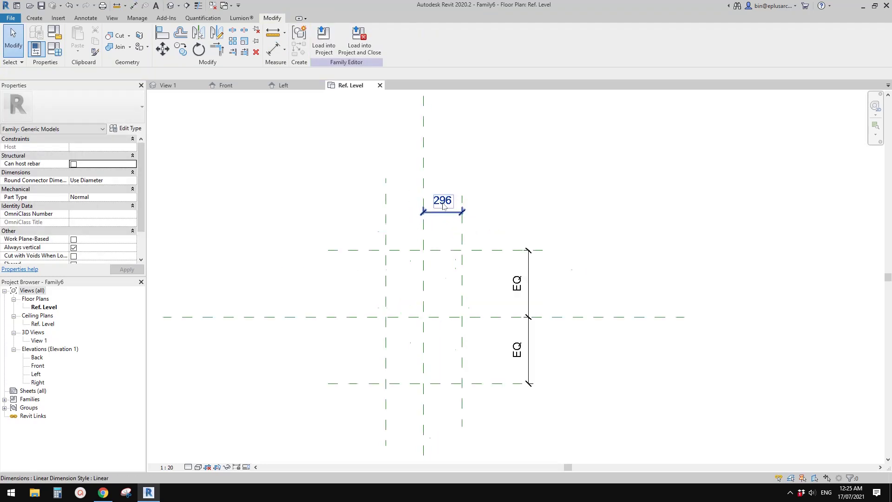
# Extend the dimension between the vertical planes to include the left-hand plane, and make the spacing equal (EQ).
pyautogui.click(441, 208)
pyautogui.click(432, 41)
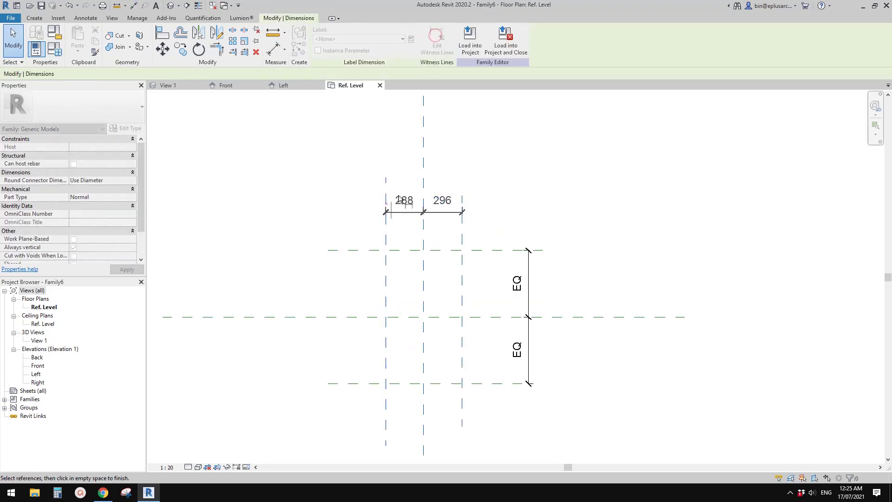
pyautogui.click(385, 200)
pyautogui.click(402, 186)
pyautogui.press('Escape')
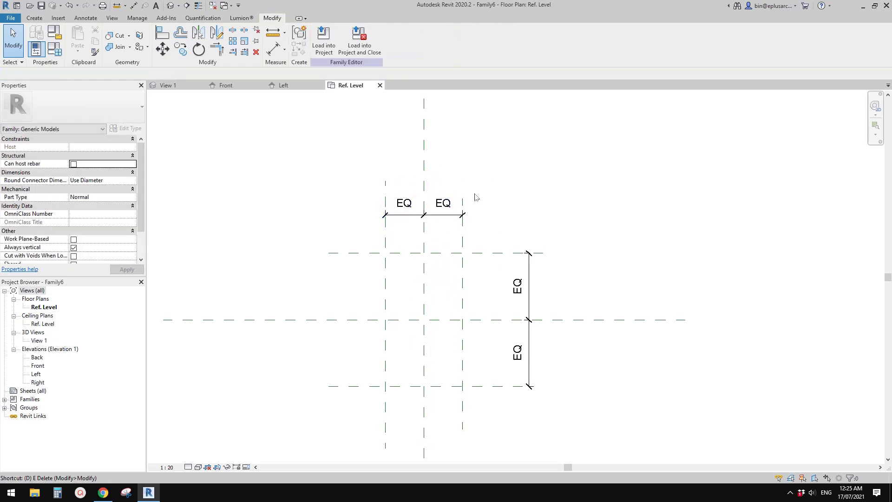
# Add overall aligned dimensions between the two outer vertical planes and between the two outer horizontal planes.
pyautogui.press('d')
pyautogui.press('i')
pyautogui.click(387, 245)
pyautogui.click(423, 167)
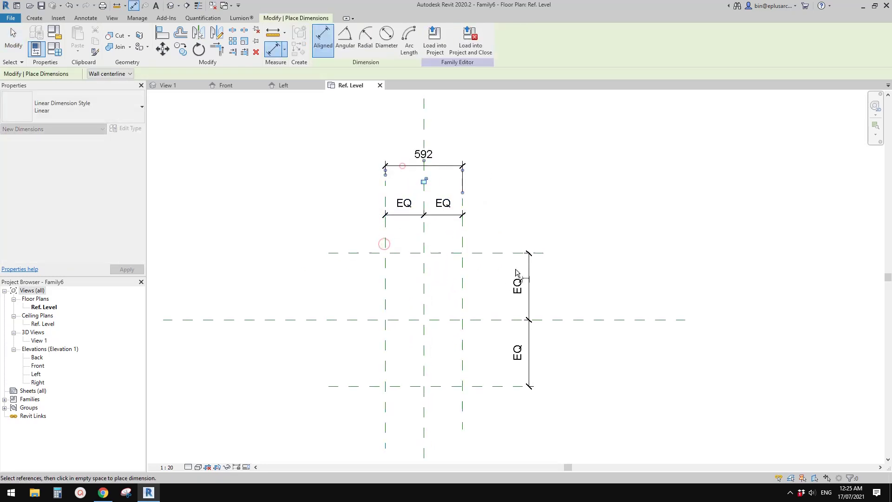
pyautogui.click(487, 253)
pyautogui.click(495, 386)
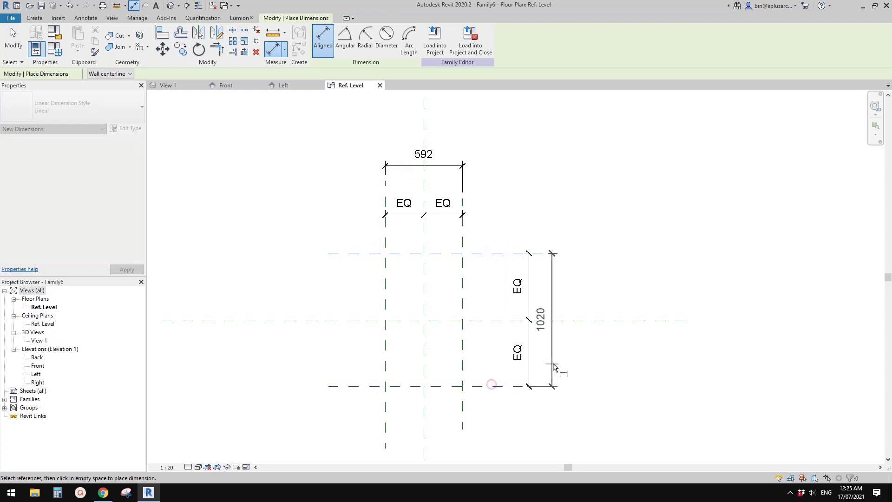
pyautogui.click(558, 308)
pyautogui.press('Escape')
# Label both overall dimensions with a new family type parameter named W, grouped under Dimensions.
pyautogui.click(558, 304)
pyautogui.keyDown('ctrl'); pyautogui.click(443, 168); pyautogui.keyUp('ctrl')
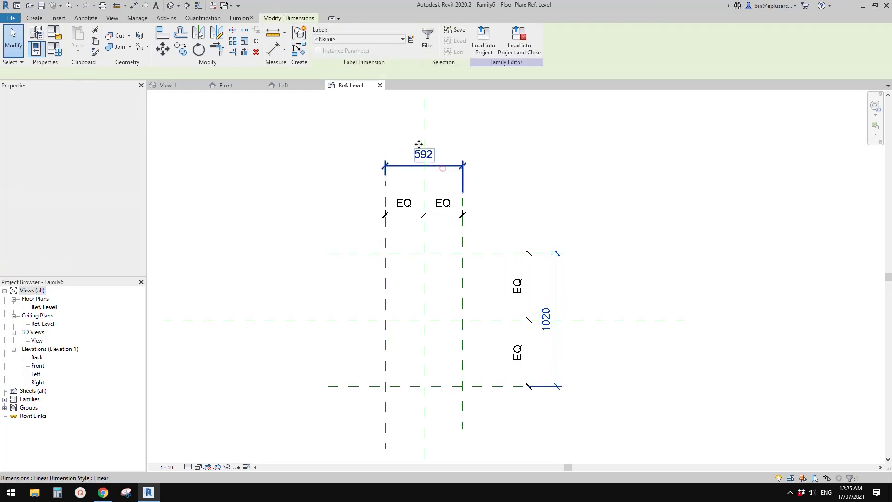
pyautogui.click(415, 38)
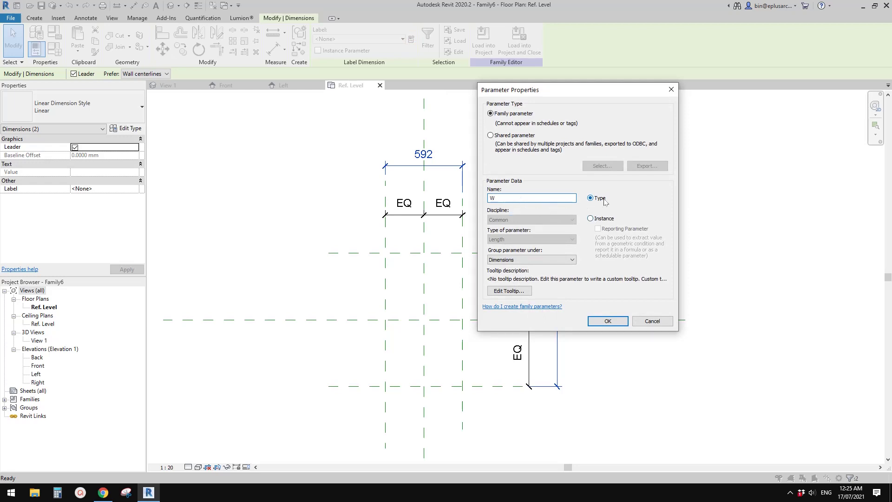
pyautogui.click(617, 323)
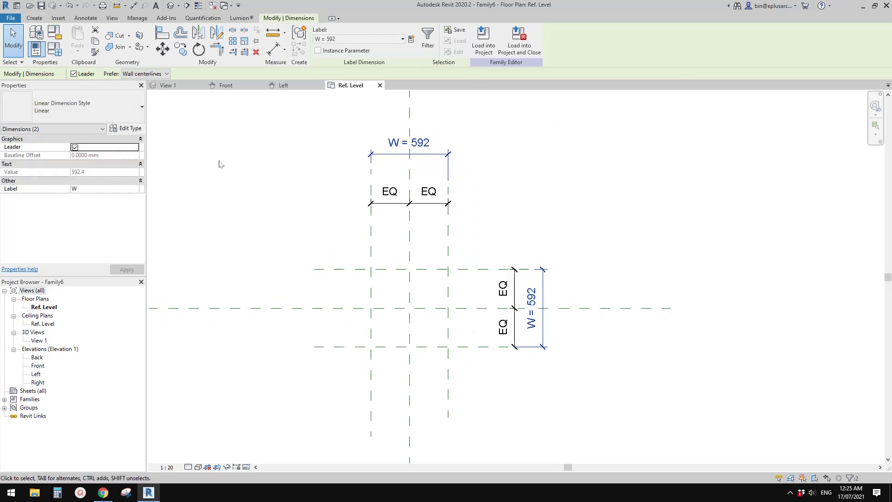
pyautogui.press('Escape')
# Start an extrusion and sketch a rectangle on the outer reference plane intersections, locking its edges to the planes.
pyautogui.click(34, 18)
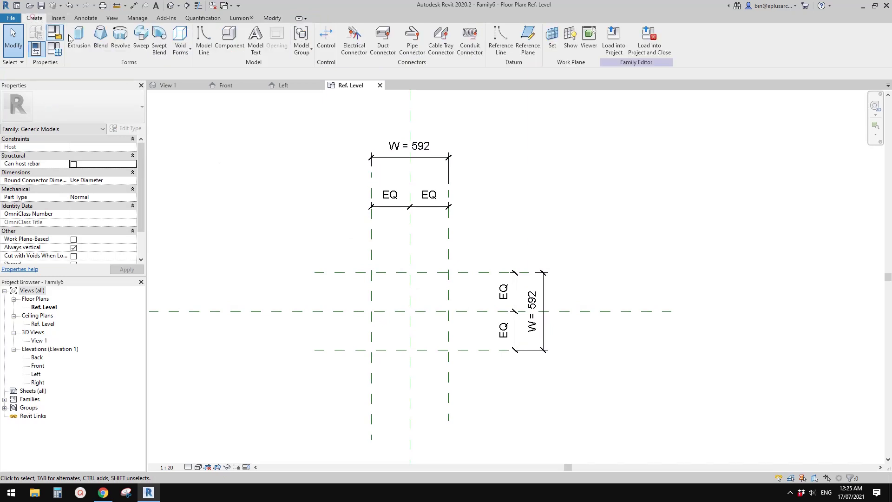
pyautogui.click(81, 41)
pyautogui.click(348, 31)
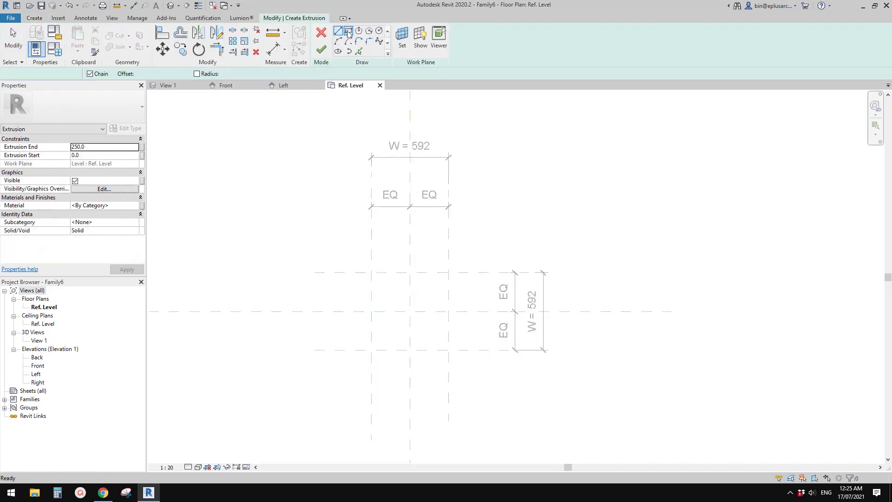
pyautogui.click(371, 273)
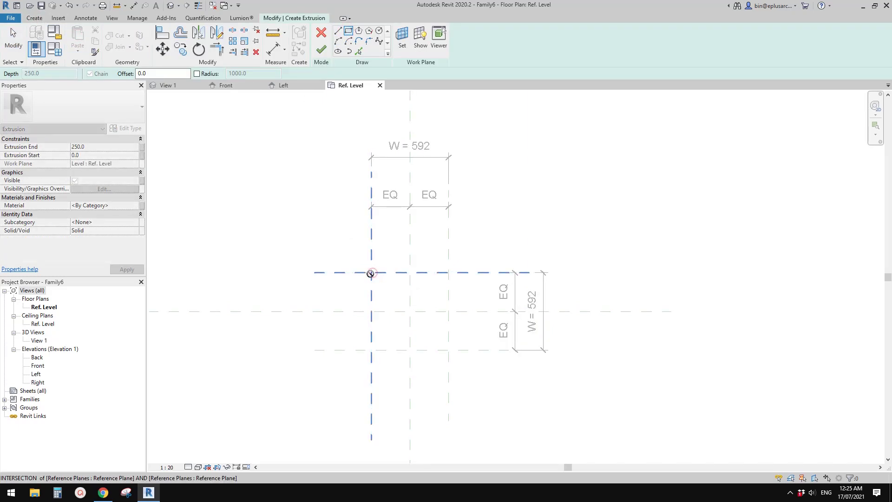
pyautogui.click(449, 350)
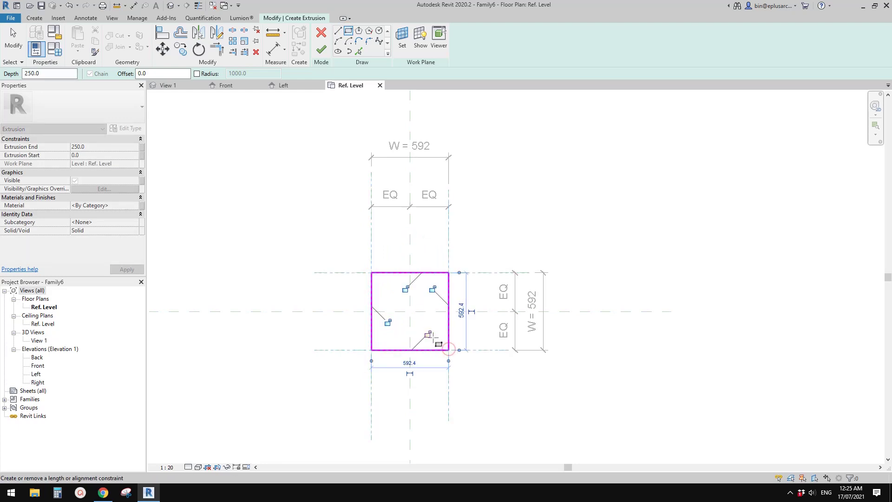
pyautogui.click(387, 322)
pyautogui.click(405, 288)
pyautogui.click(432, 288)
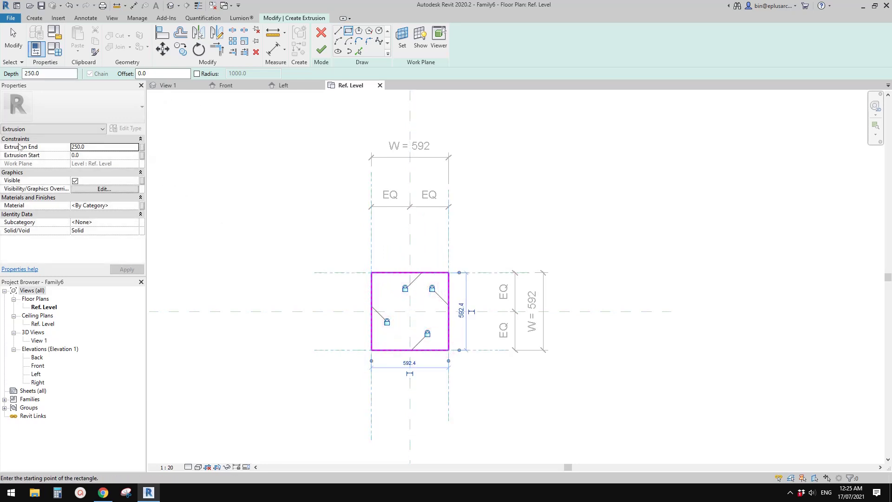
# Associate the extrusion end with family parameter W and finish the extrusion.
pyautogui.click(143, 149)
pyautogui.click(212, 197)
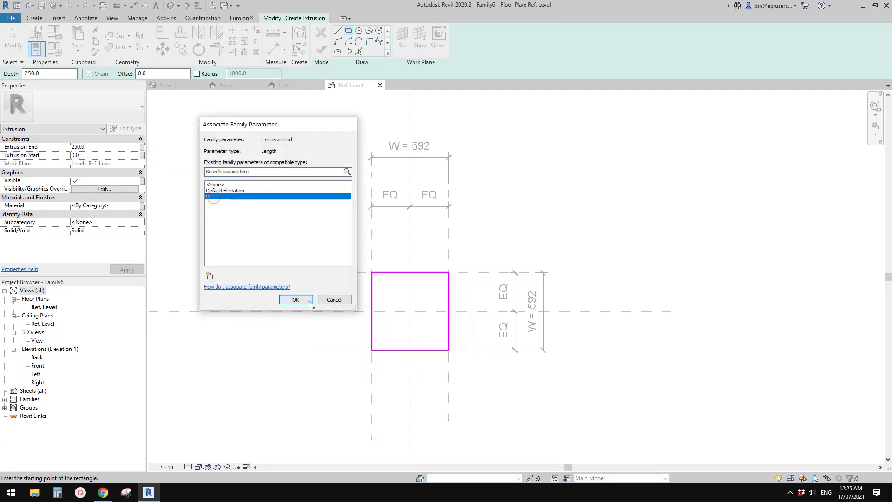
pyautogui.click(295, 300)
pyautogui.click(321, 49)
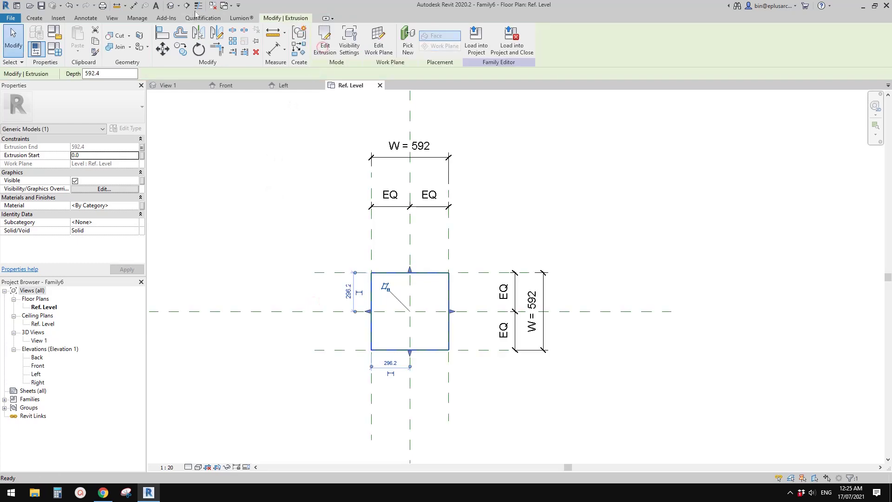
# View the box in 3D and set parameter W to 300 in the family types, applying the change.
pyautogui.click(175, 9)
pyautogui.keyDown('shift'); pyautogui.moveTo(418, 232); pyautogui.dragTo(353, 200, button='middle'); pyautogui.keyUp('shift')
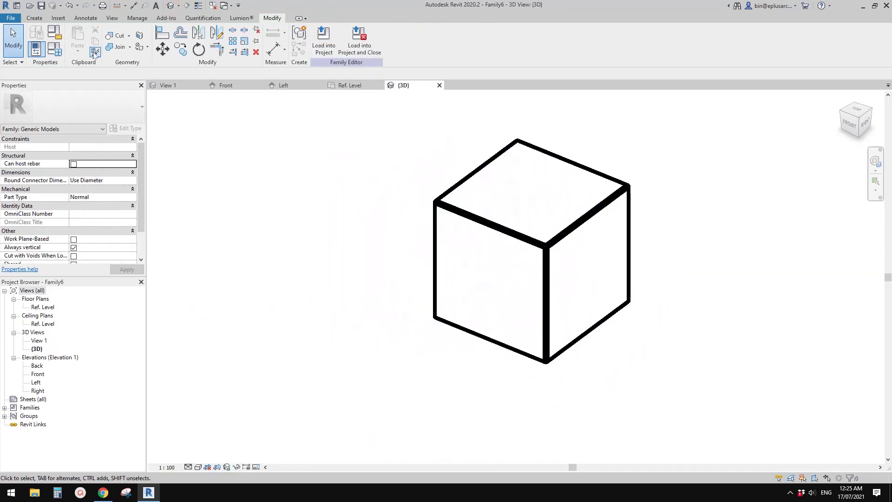
pyautogui.click(57, 52)
pyautogui.moveTo(346, 140); pyautogui.dragTo(175, 99)
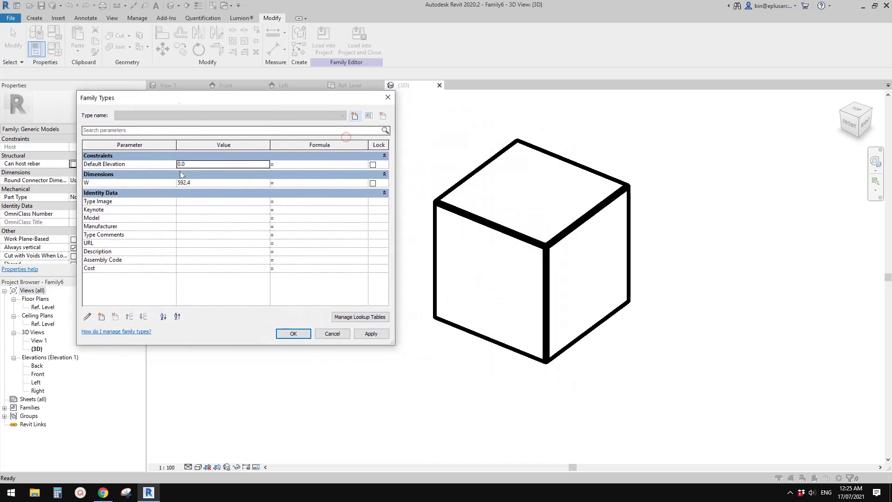
pyautogui.click(207, 185)
pyautogui.doubleClick(207, 185)
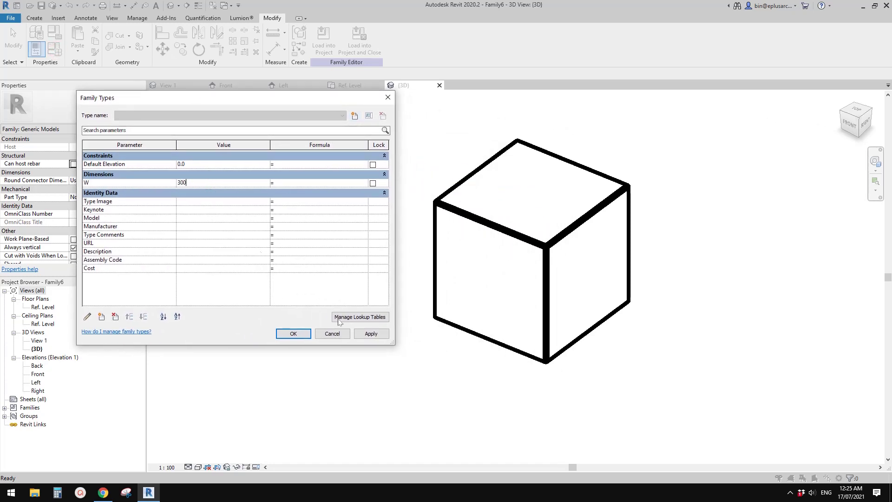
pyautogui.click(376, 338)
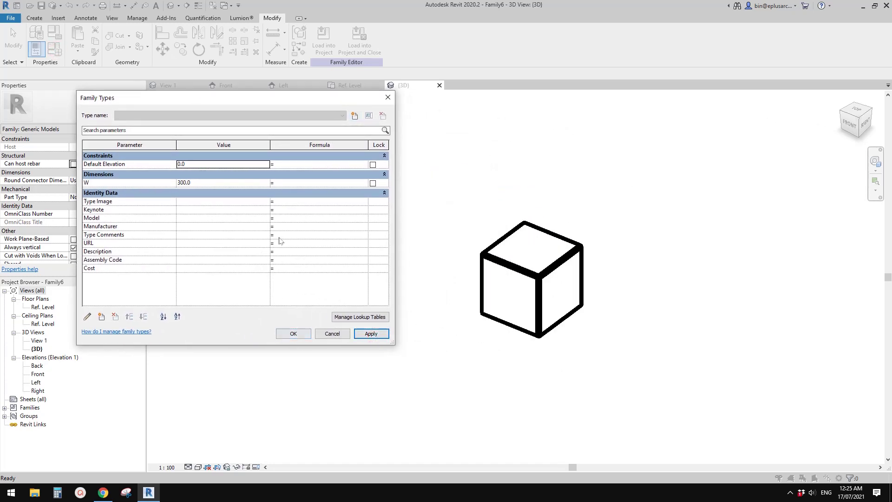
# Create a family type named 300 for the cube and apply it.
pyautogui.moveTo(216, 103); pyautogui.dragTo(206, 96)
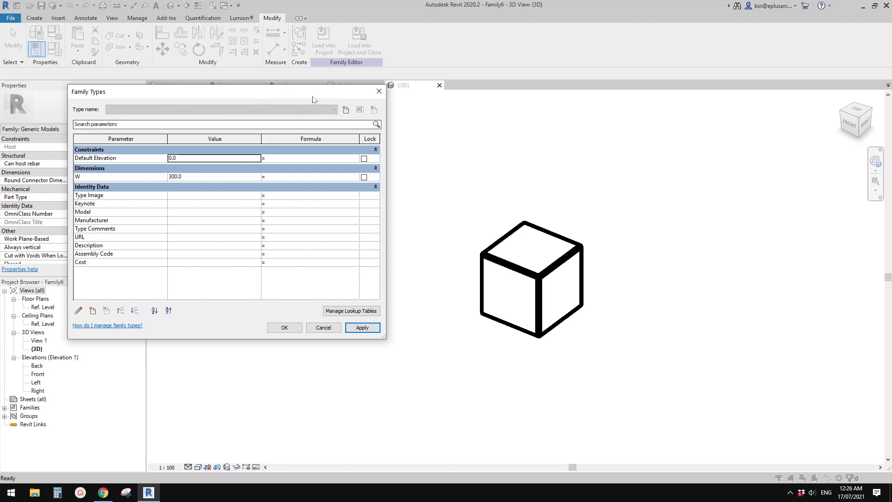
pyautogui.moveTo(313, 92); pyautogui.dragTo(337, 126)
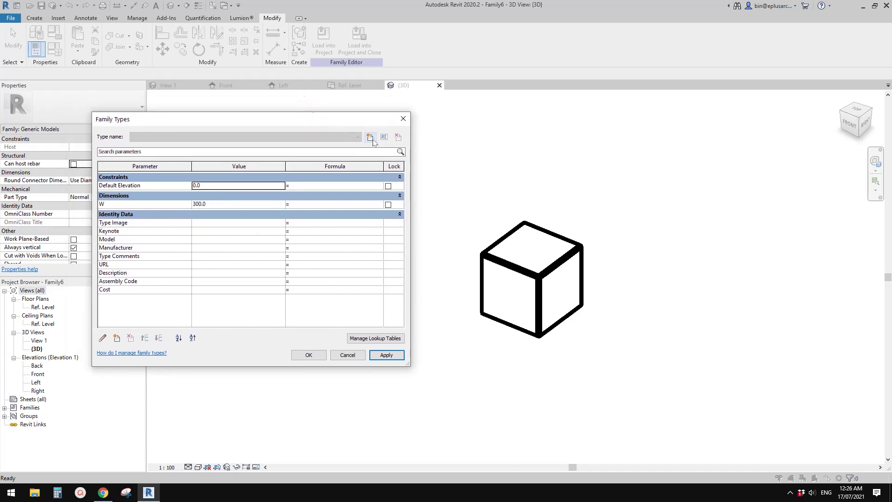
pyautogui.click(371, 138)
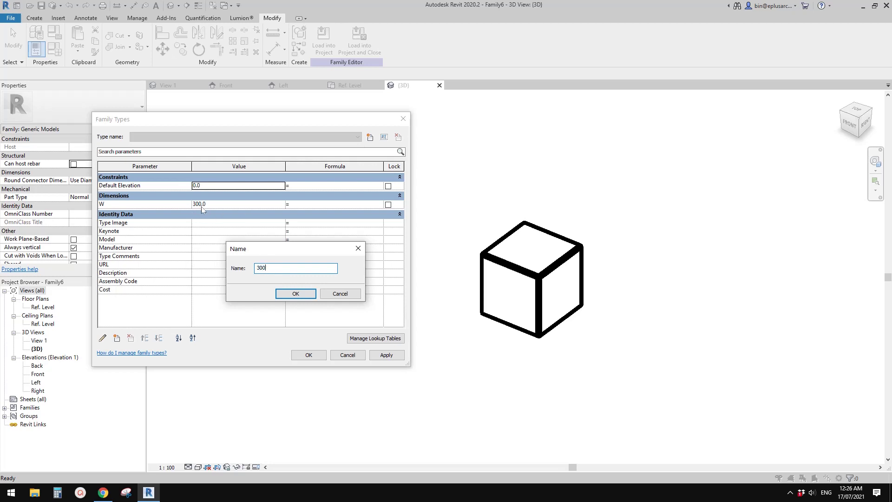
pyautogui.click(301, 295)
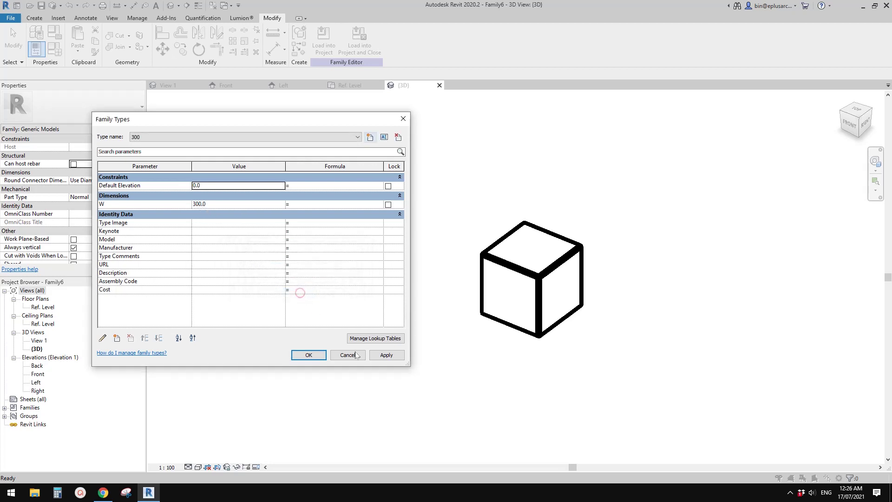
pyautogui.click(388, 357)
pyautogui.click(274, 138)
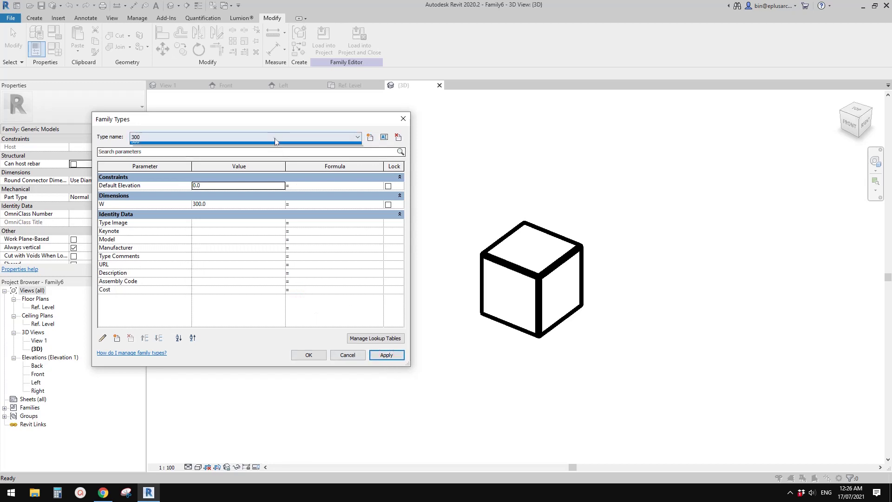
pyautogui.click(146, 147)
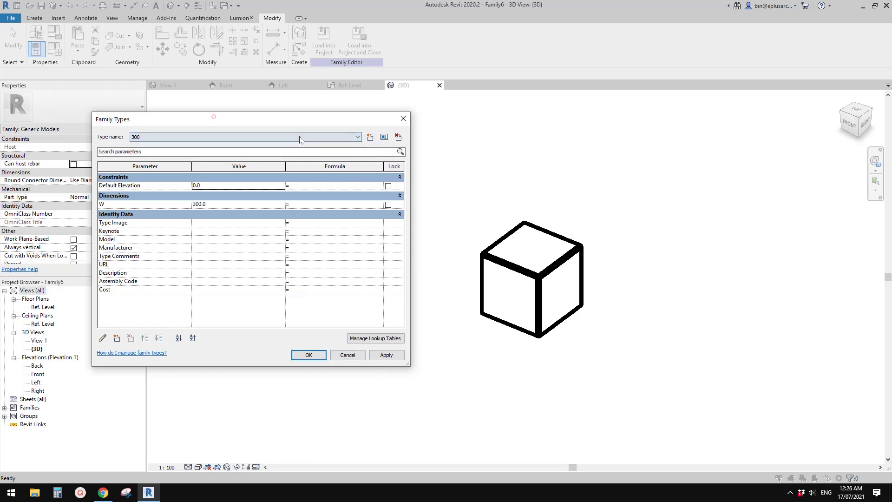
# Create a second family type named 400 with W set to 440 and accept the family types.
pyautogui.click(370, 136)
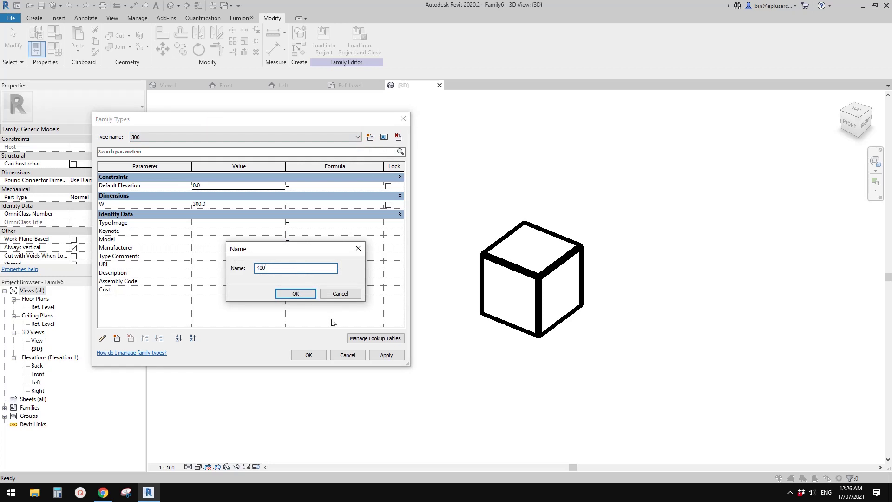
pyautogui.click(309, 297)
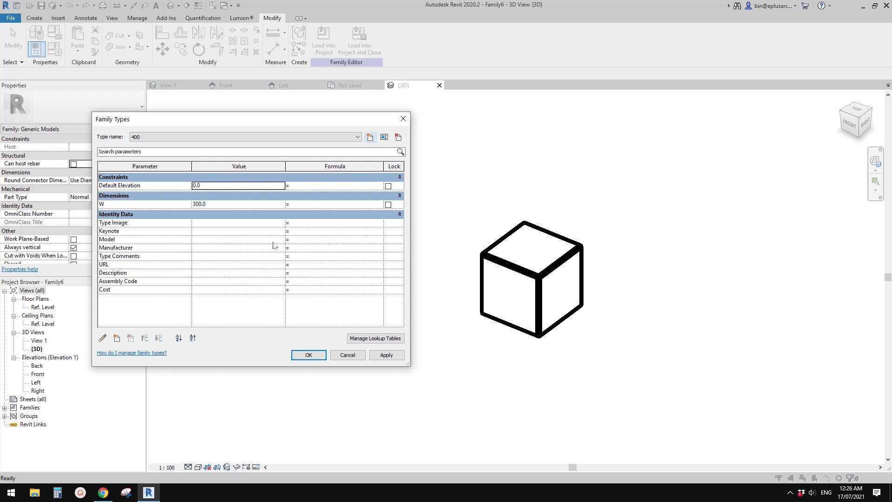
pyautogui.click(214, 205)
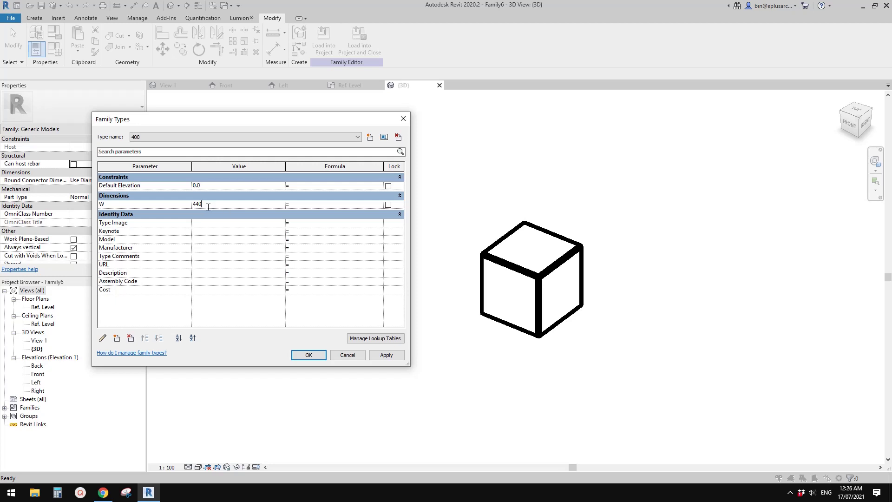
pyautogui.click(314, 356)
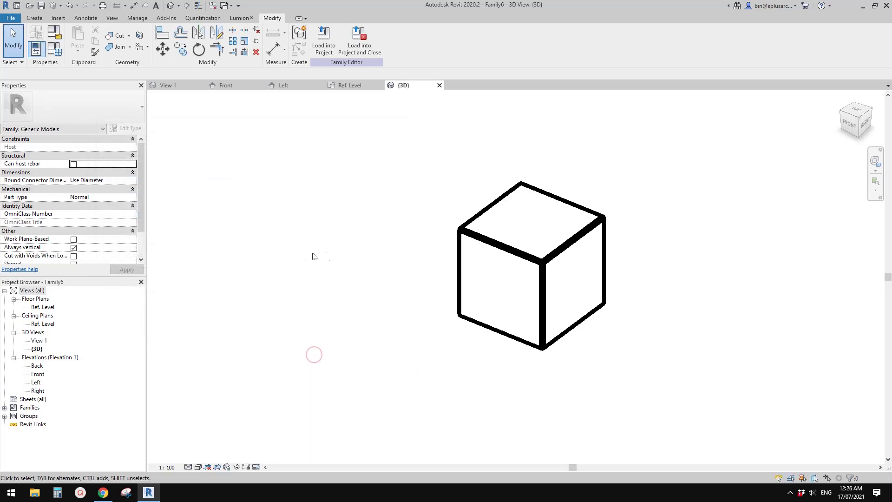
pyautogui.click(446, 242)
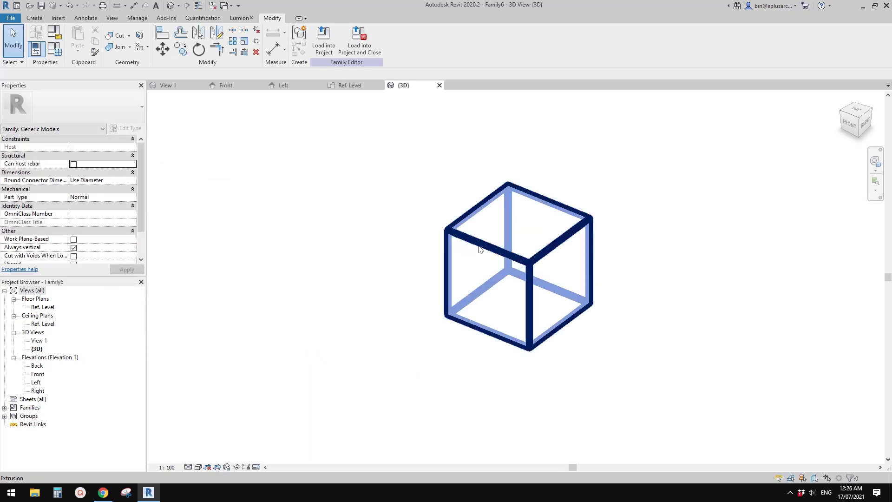
pyautogui.click(245, 140)
# Test the family by applying type 300 and then type 400, and accept with type 400 current.
pyautogui.click(56, 50)
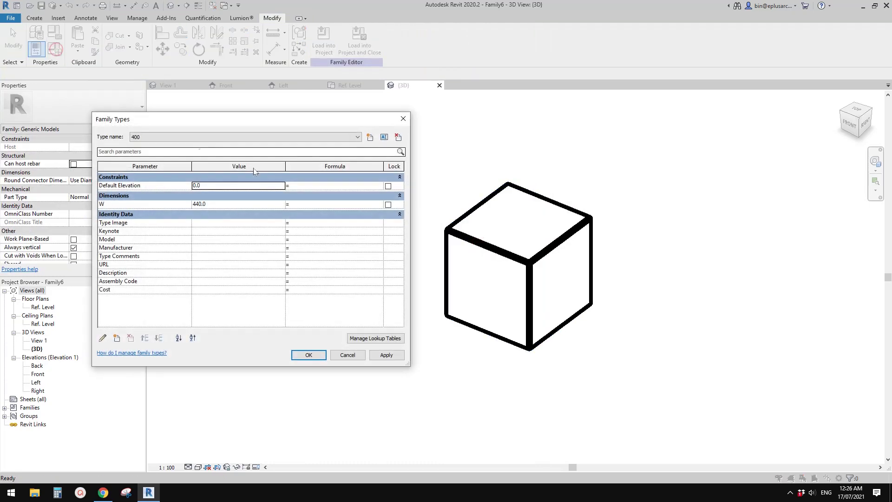
pyautogui.click(232, 137)
pyautogui.click(135, 145)
pyautogui.click(387, 356)
pyautogui.click(149, 138)
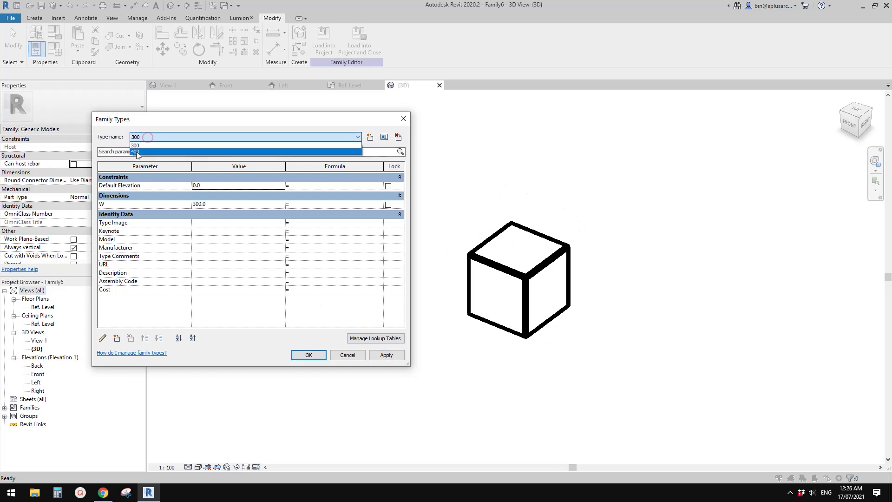
pyautogui.click(140, 145)
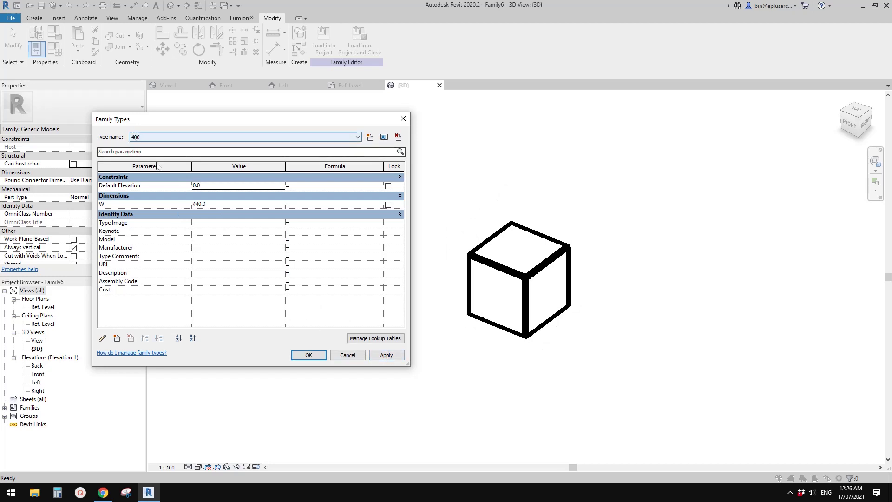
pyautogui.click(387, 355)
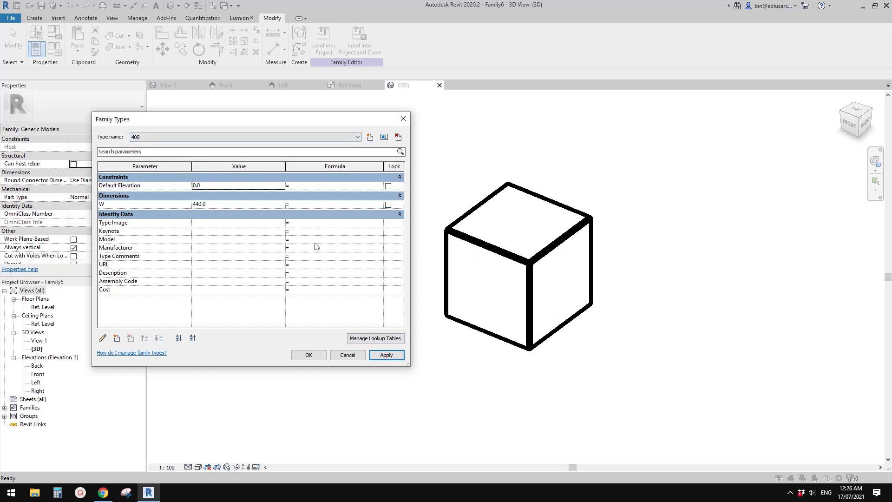
pyautogui.click(312, 358)
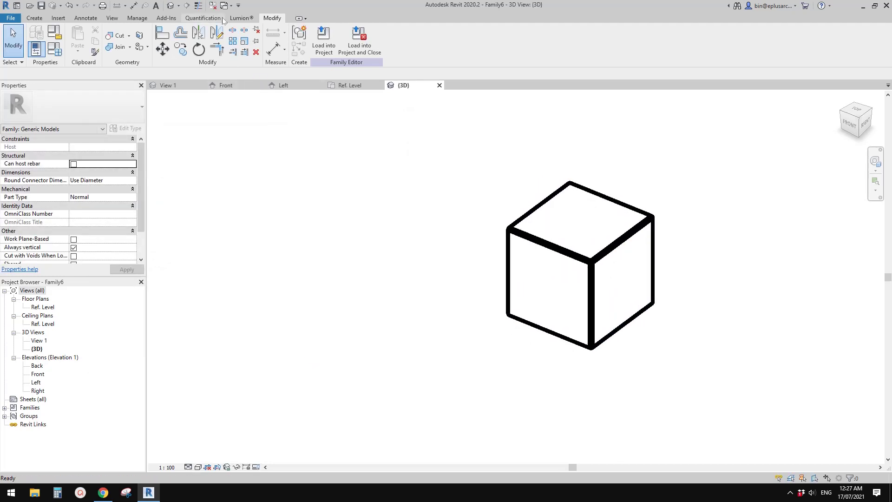
# Close the inactive views and create a new project from the Architectural Template.
pyautogui.click(212, 6)
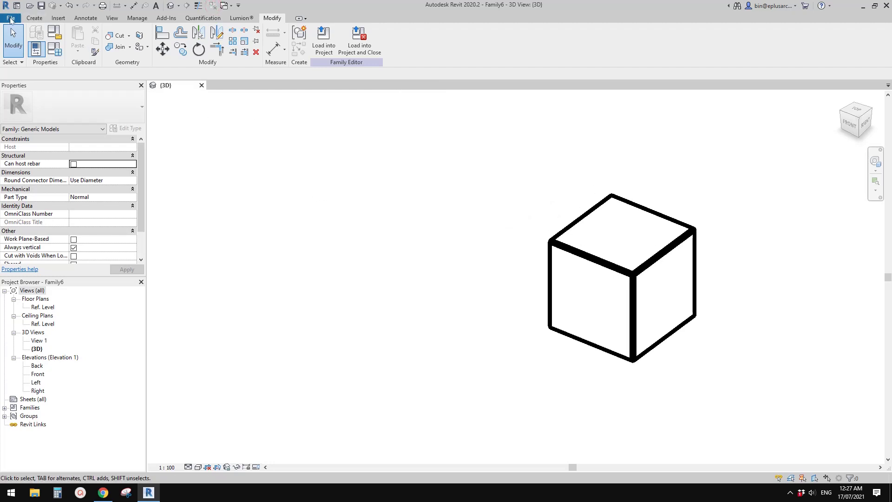
pyautogui.click(10, 18)
pyautogui.moveTo(19, 53)
pyautogui.click(132, 75)
pyautogui.click(353, 95)
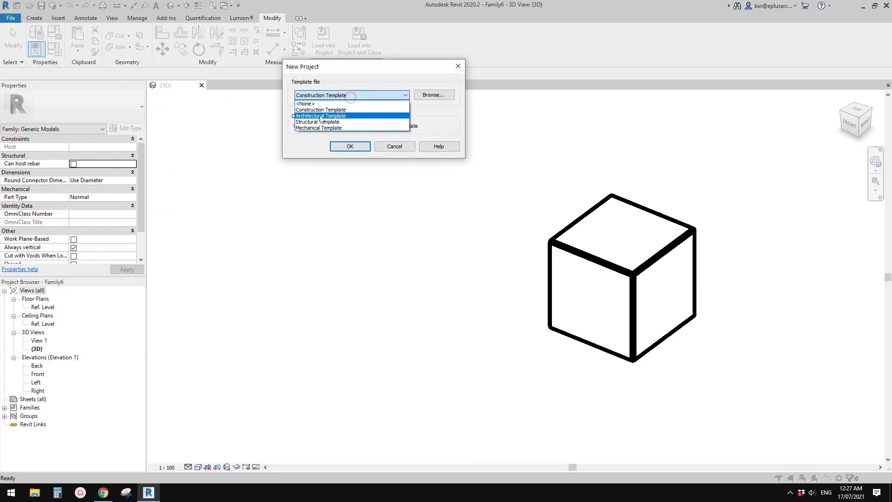
pyautogui.click(325, 115)
pyautogui.click(339, 148)
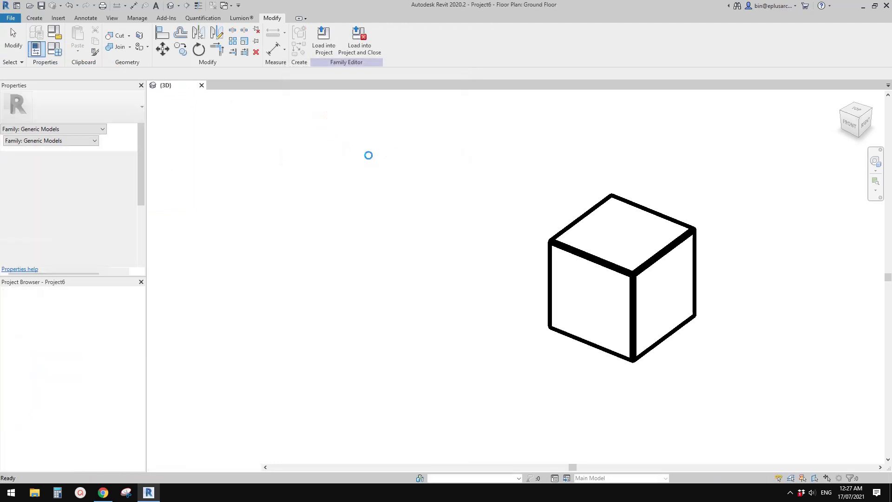
# Tile the project's ground floor plan and the family's 3D view side by side, with the cube in view.
pyautogui.press('w')
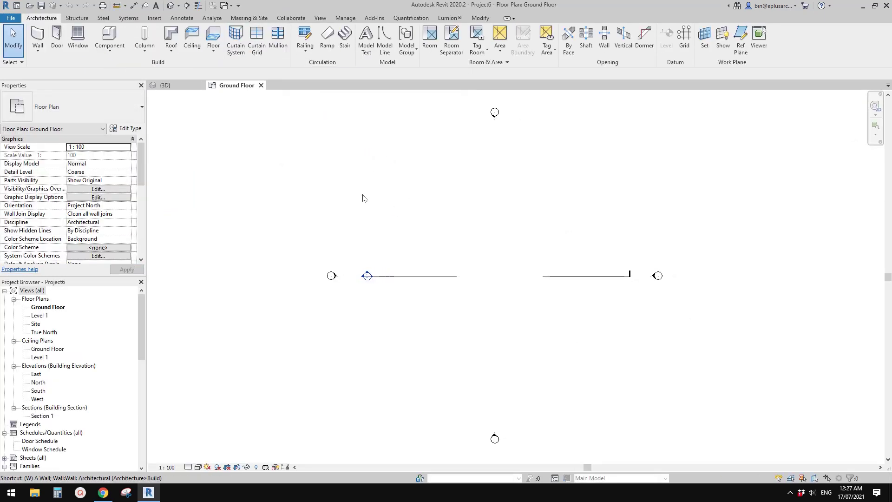
pyautogui.press('t')
pyautogui.moveTo(398, 222)
pyautogui.mouseDown(button='middle')
pyautogui.moveTo(363, 229)
pyautogui.moveTo(365, 255)
pyautogui.moveTo(326, 270)
pyautogui.moveTo(366, 259)
pyautogui.mouseUp(button='middle')
pyautogui.click(621, 279)
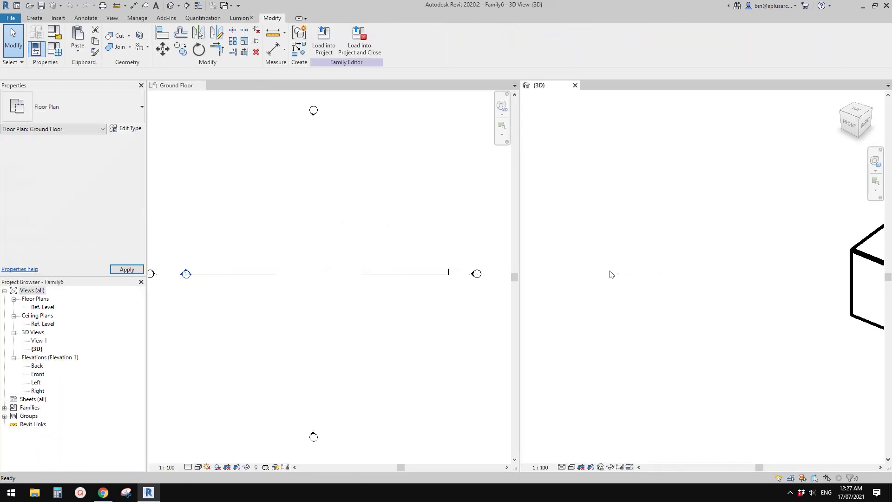
pyautogui.scroll(2, 703, 275)
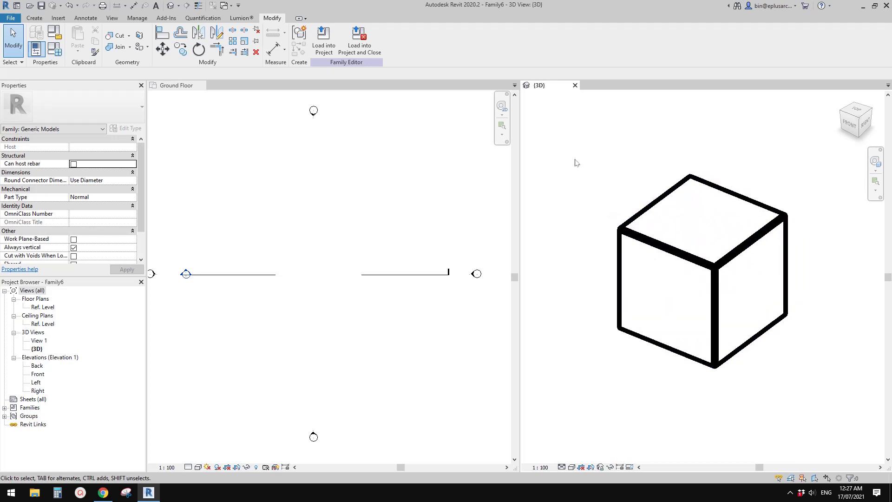
# Load the cube family into the project and place one type 300 instance on the Ground Floor plan.
pyautogui.click(324, 40)
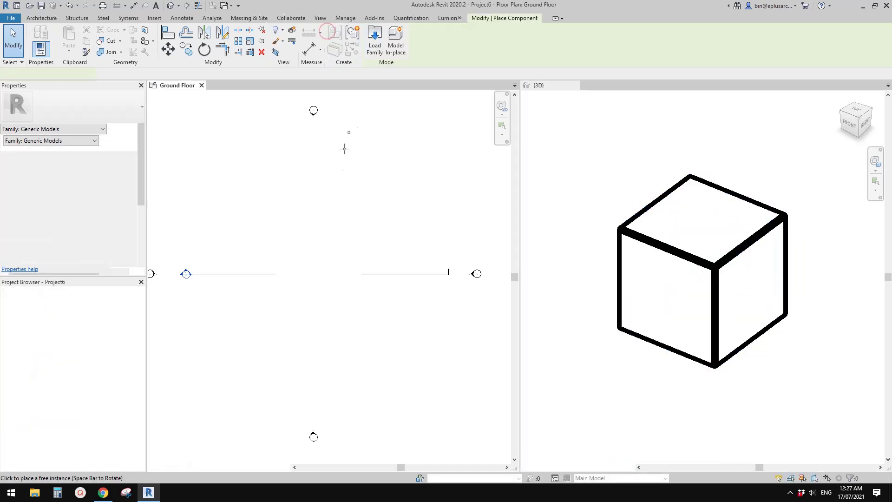
pyautogui.scroll(3, 293, 256)
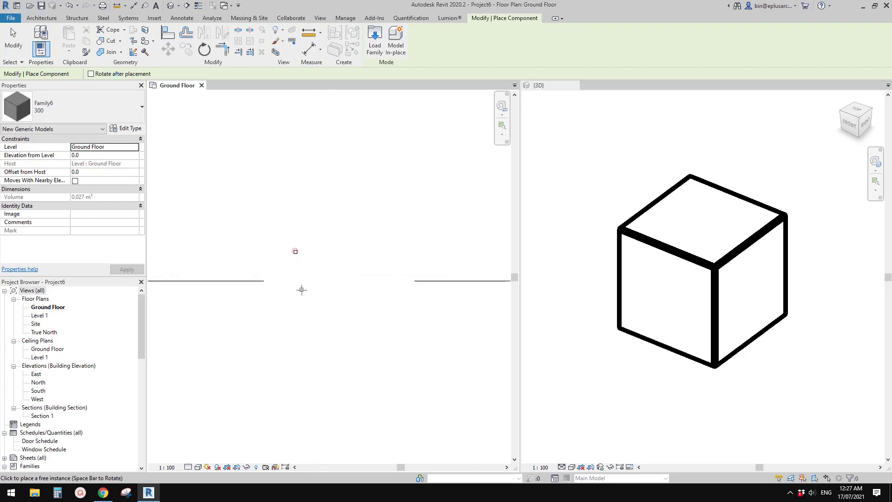
pyautogui.scroll(2, 302, 290)
pyautogui.click(300, 269)
pyautogui.press('Escape')
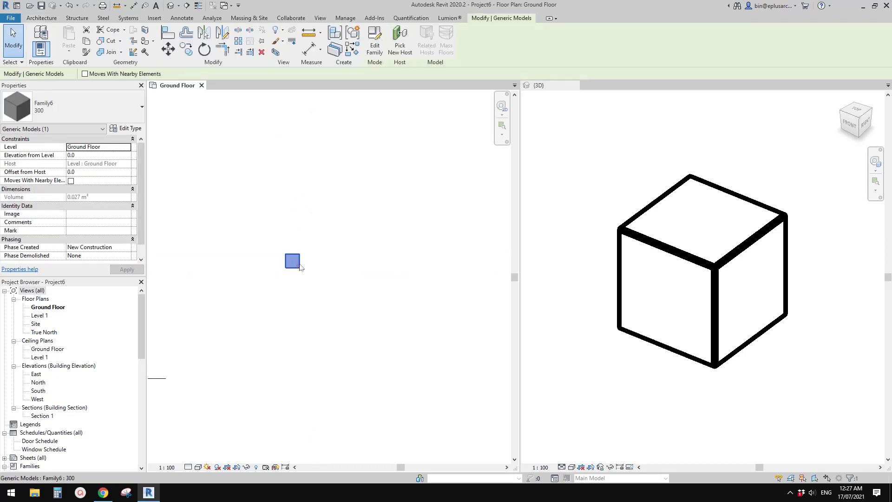
# Copy the placed cube horizontally about 580 mm to its right.
pyautogui.scroll(2, 300, 267)
pyautogui.press('c')
pyautogui.press('o')
pyautogui.click(289, 260)
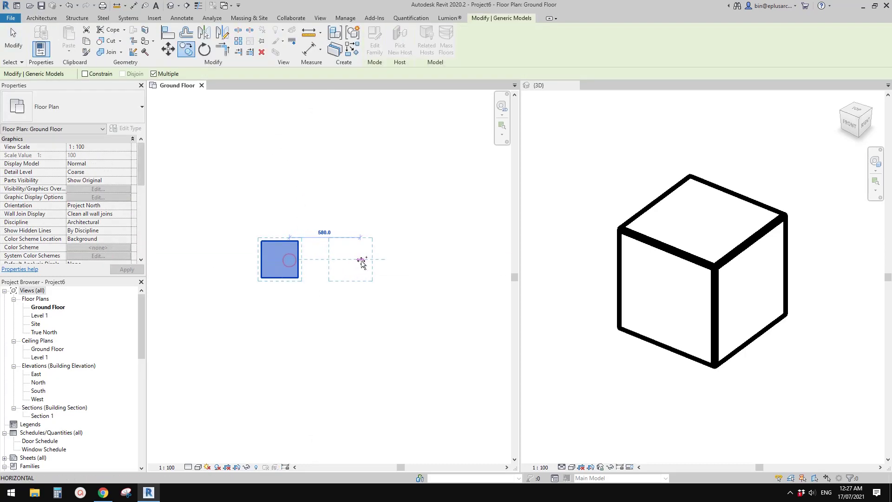
pyautogui.click(362, 263)
pyautogui.press('Escape')
# Change the copied cube to family type 400.
pyautogui.scroll(-1, 343, 275)
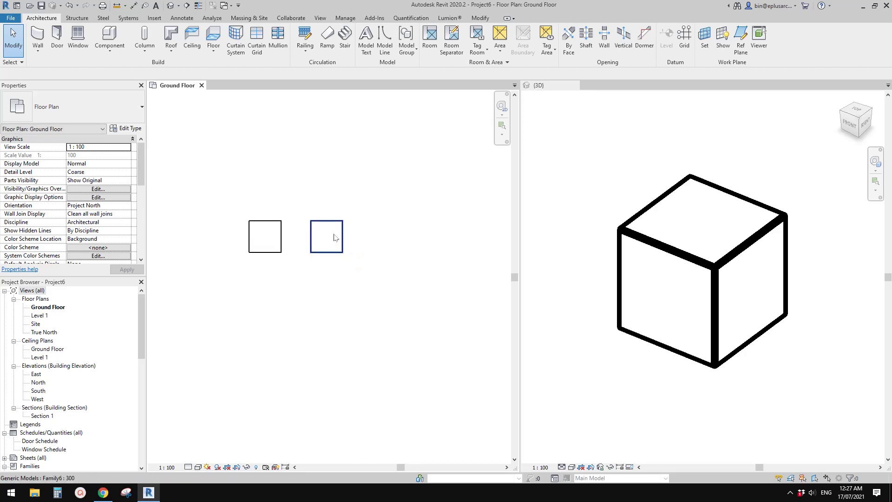
pyautogui.scroll(1, 334, 237)
pyautogui.moveTo(295, 245); pyautogui.dragTo(304, 235, button='middle')
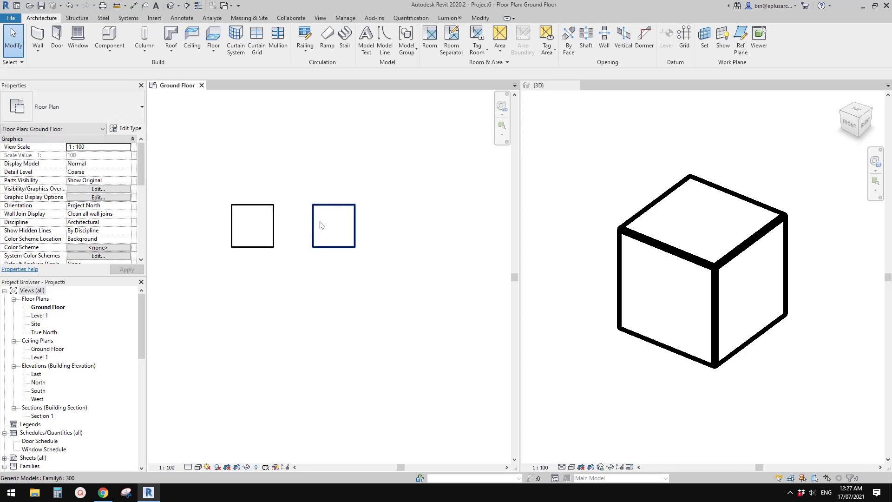
pyautogui.click(320, 225)
pyautogui.click(75, 104)
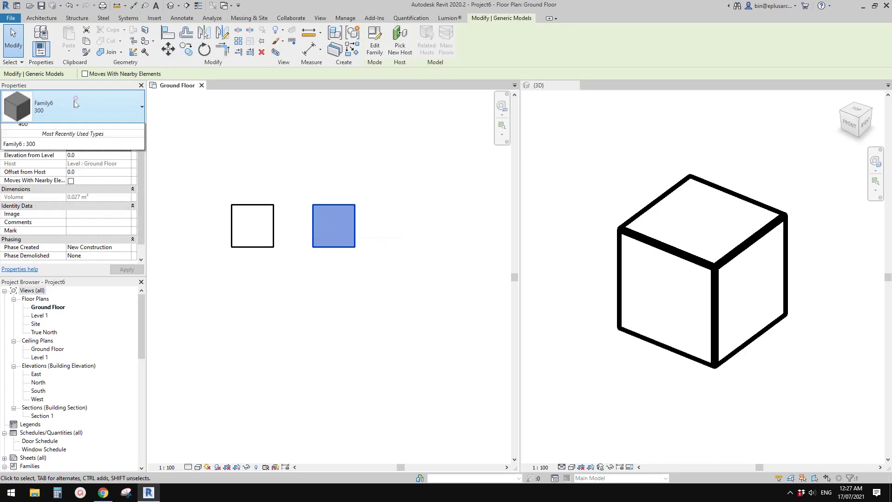
pyautogui.click(41, 168)
pyautogui.press('Escape')
# Check the larger cube's side length with a temporary aligned dimension and leave the command without placing it.
pyautogui.scroll(1, 377, 181)
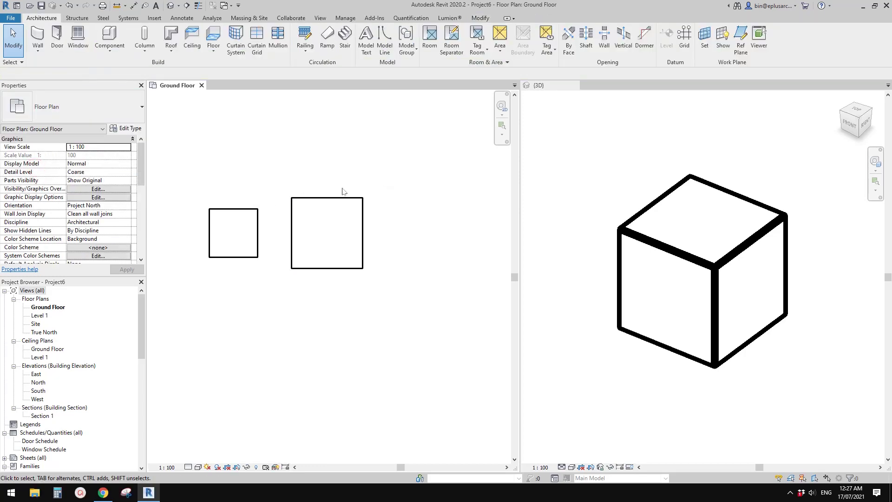
pyautogui.press('d')
pyautogui.press('i')
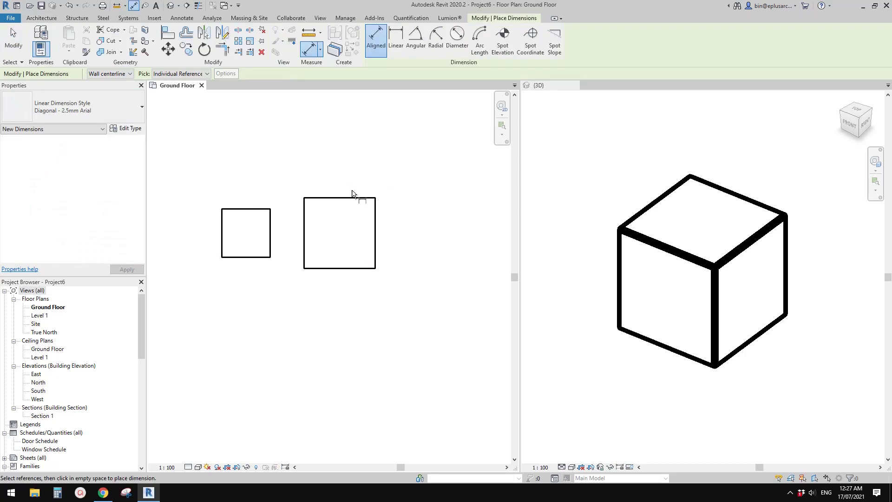
pyautogui.click(364, 270)
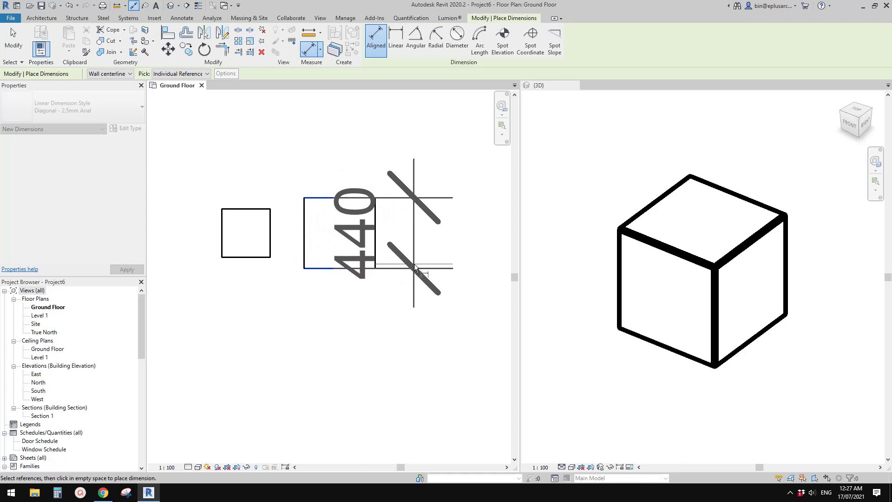
pyautogui.scroll(-1, 428, 264)
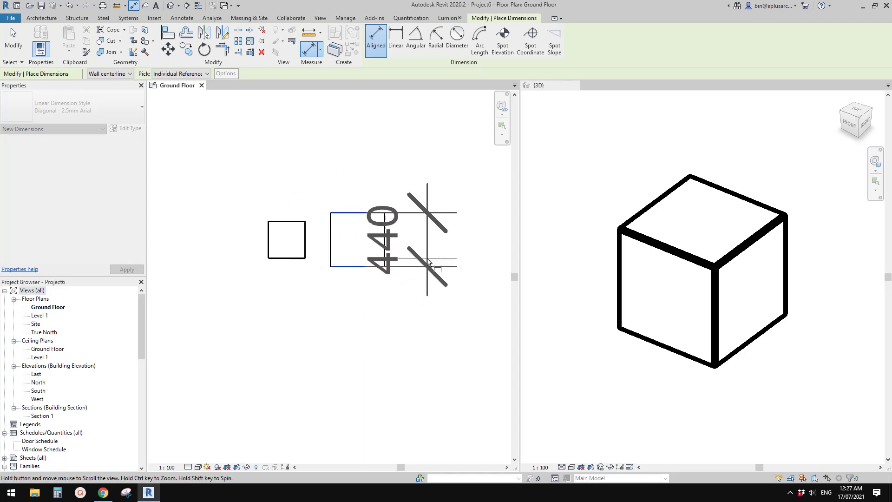
pyautogui.press('Escape')
pyautogui.scroll(2, 426, 258)
pyautogui.press('Escape')
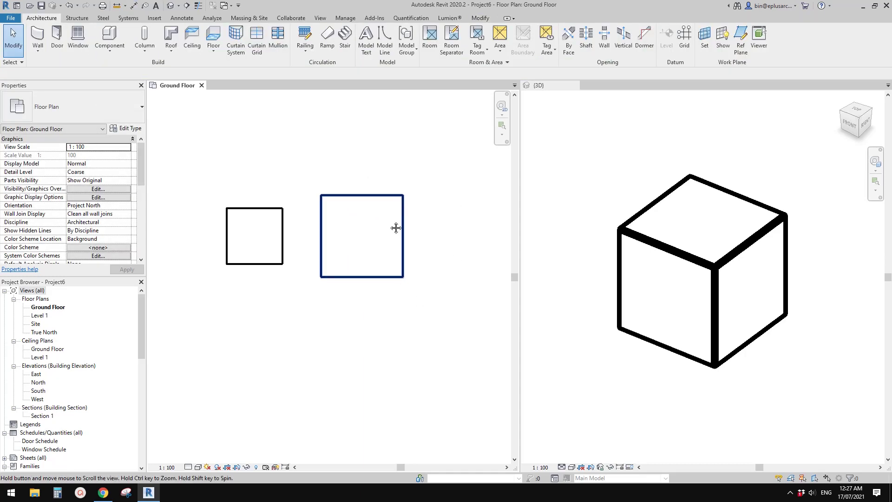
# Check the W value in the type properties of the larger placed cube, leaving the type unedited.
pyautogui.scroll(1, 384, 221)
pyautogui.click(371, 217)
pyautogui.click(126, 131)
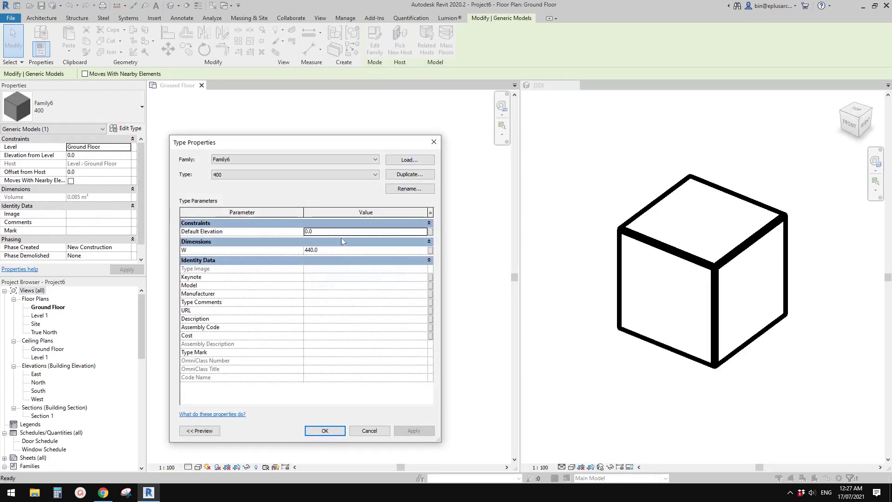
pyautogui.click(433, 142)
pyautogui.click(378, 144)
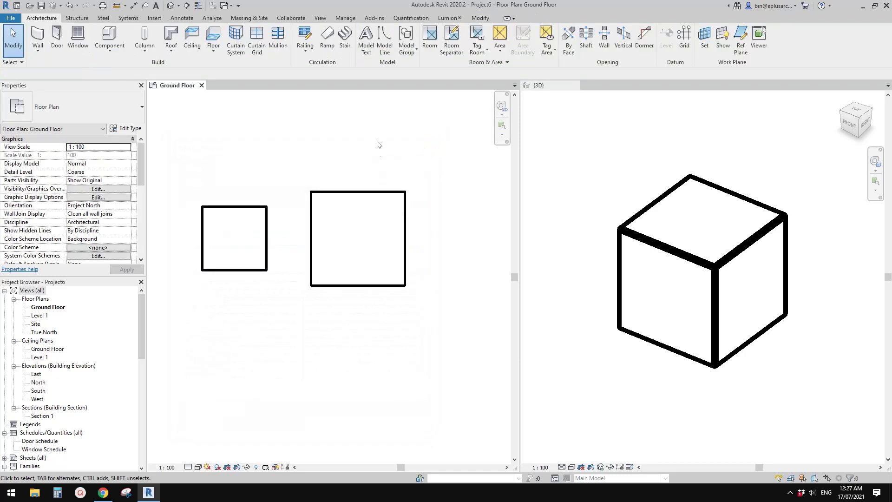
pyautogui.moveTo(377, 144); pyautogui.dragTo(396, 165, button='middle')
# Return to the cube family's 3D view and check the W value of family type 300.
pyautogui.click(618, 210)
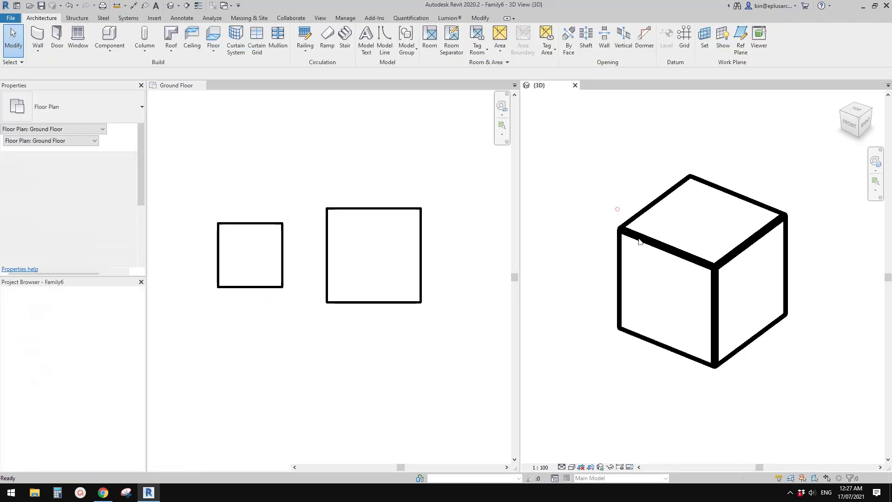
pyautogui.click(640, 242)
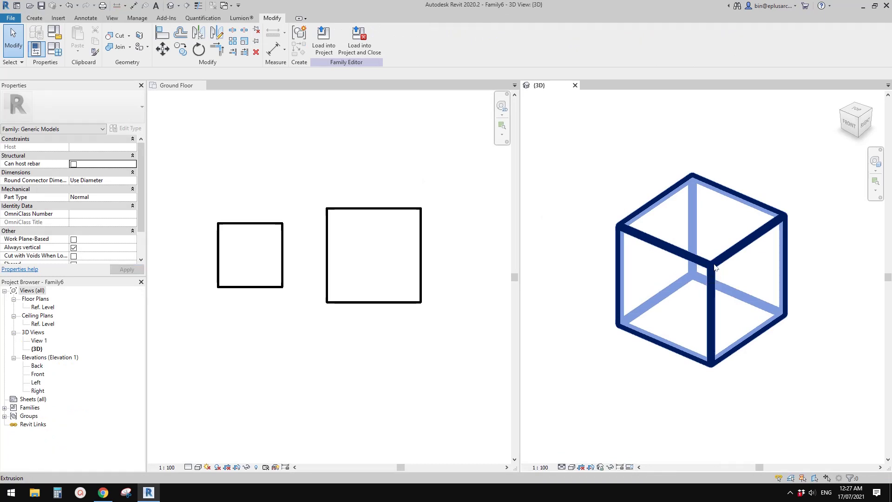
pyautogui.scroll(-2, 706, 254)
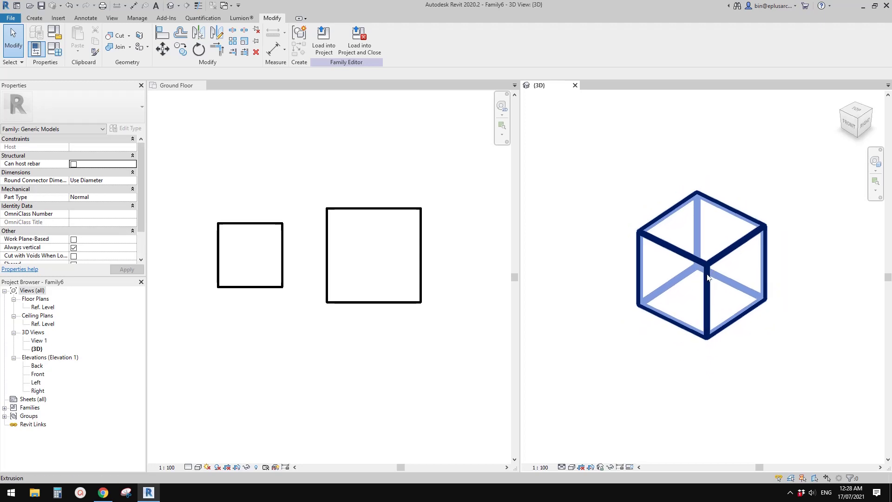
pyautogui.moveTo(705, 275)
pyautogui.keyDown('shift'); pyautogui.mouseDown(button='middle')
pyautogui.moveTo(702, 262)
pyautogui.moveTo(711, 264)
pyautogui.mouseUp(button='middle'); pyautogui.keyUp('shift')
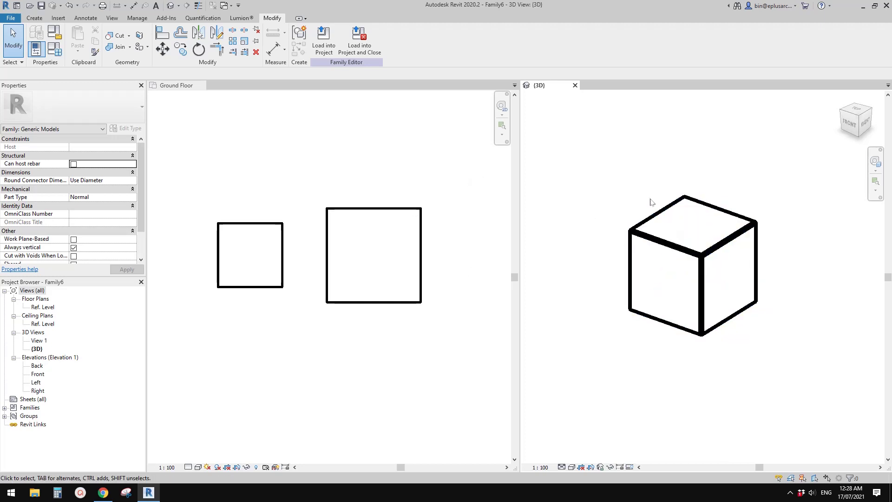
pyautogui.scroll(2, 640, 209)
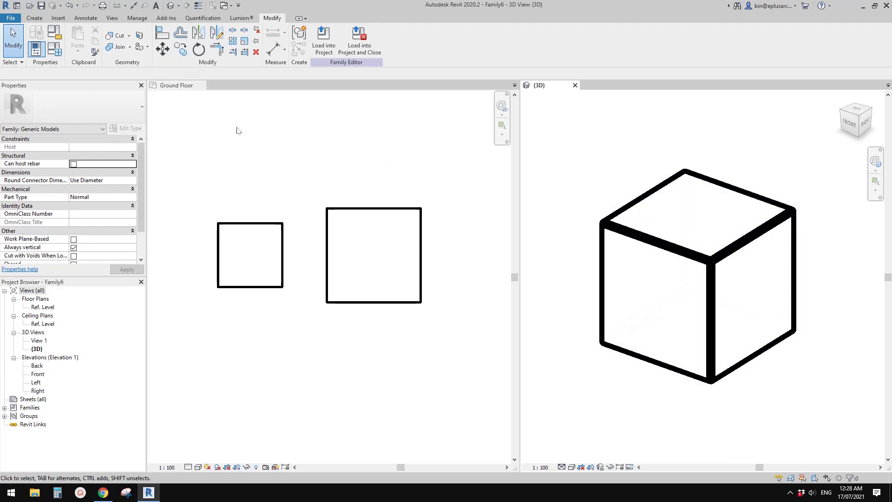
pyautogui.click(54, 53)
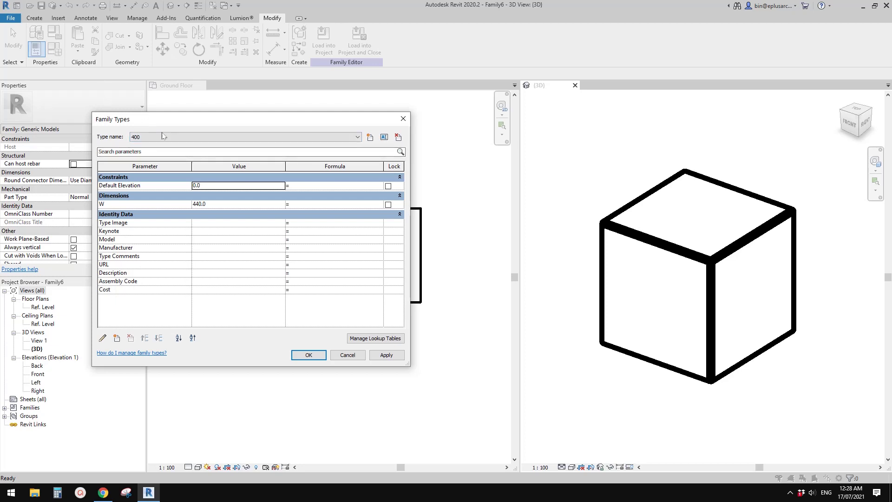
pyautogui.click(153, 139)
pyautogui.click(143, 146)
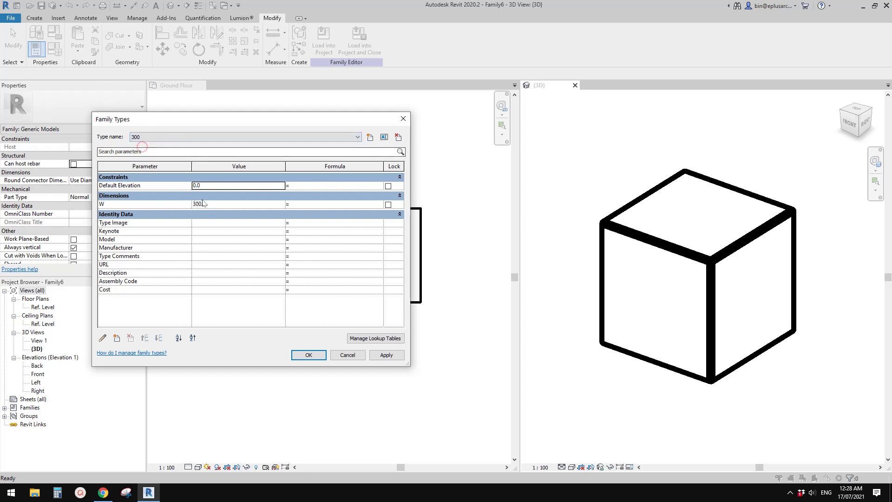
# Set parameter W of family type 400 to 400 mm and apply it to the family.
pyautogui.click(185, 138)
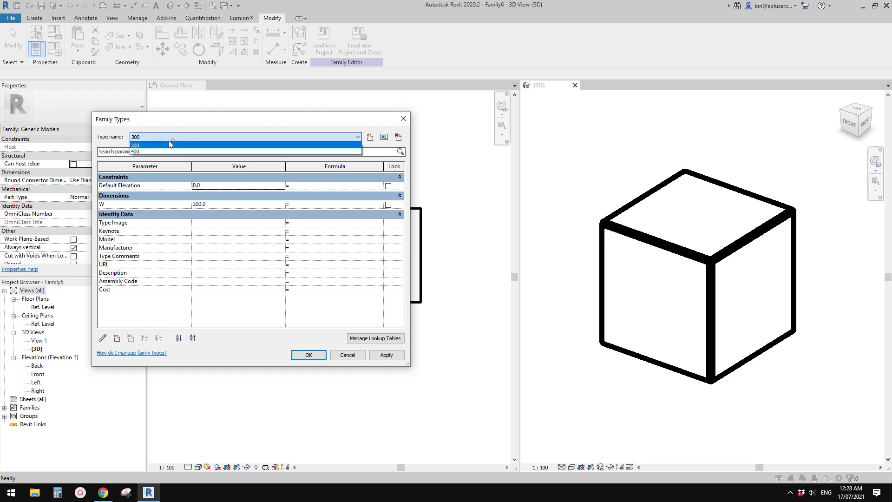
pyautogui.click(138, 153)
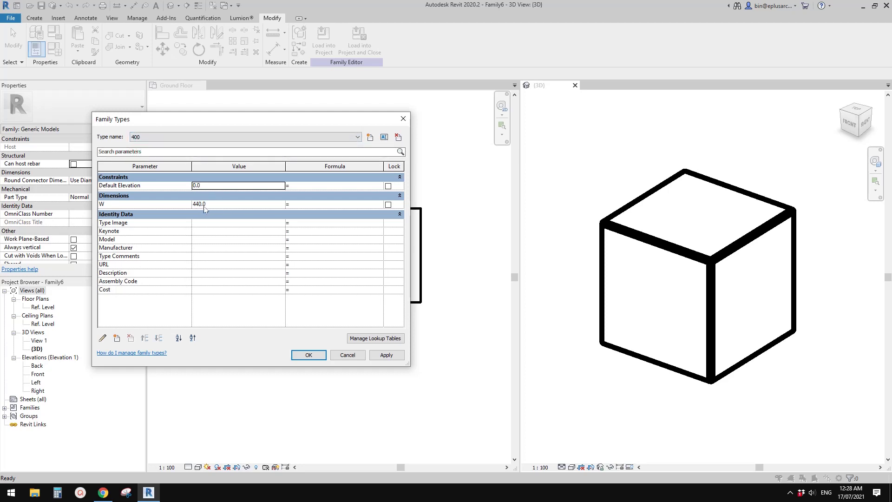
pyautogui.click(217, 205)
pyautogui.write('4')
pyautogui.click(309, 355)
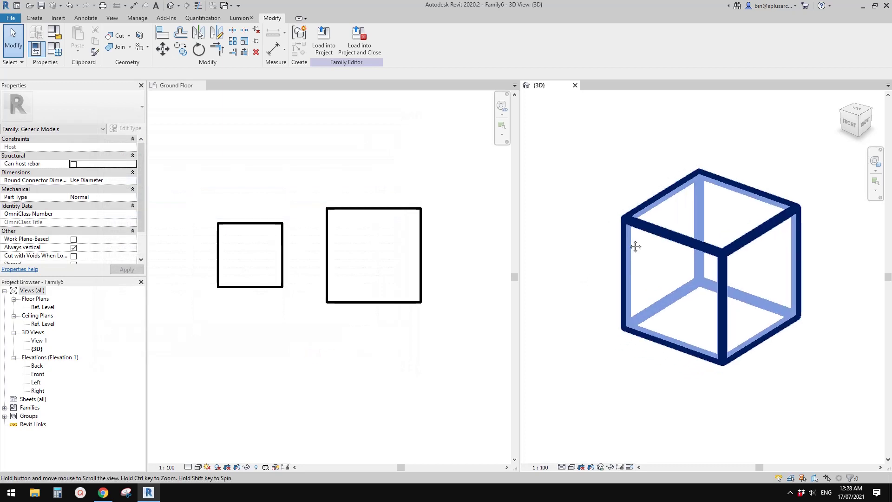
# Reload the edited cube family into the project, overwriting the existing version without its parameter values.
pyautogui.keyDown('shift'); pyautogui.moveTo(636, 247); pyautogui.dragTo(727, 238, button='middle'); pyautogui.keyUp('shift')
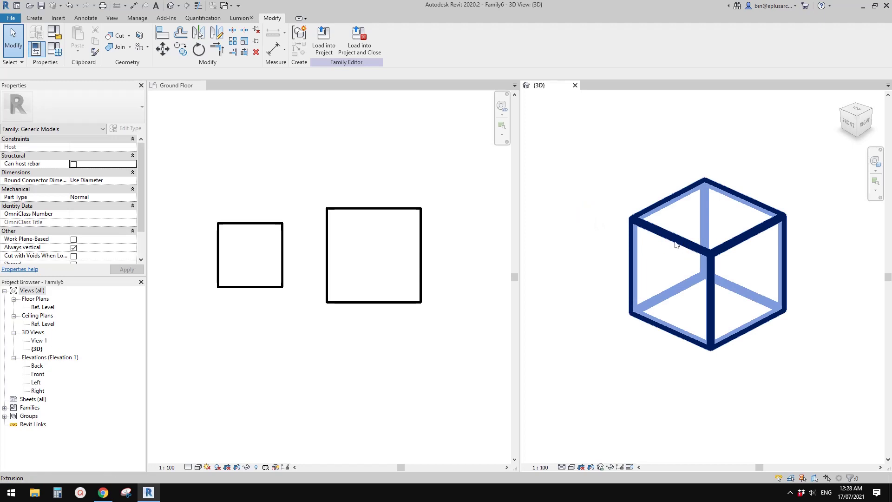
pyautogui.click(341, 210)
pyautogui.press('Escape')
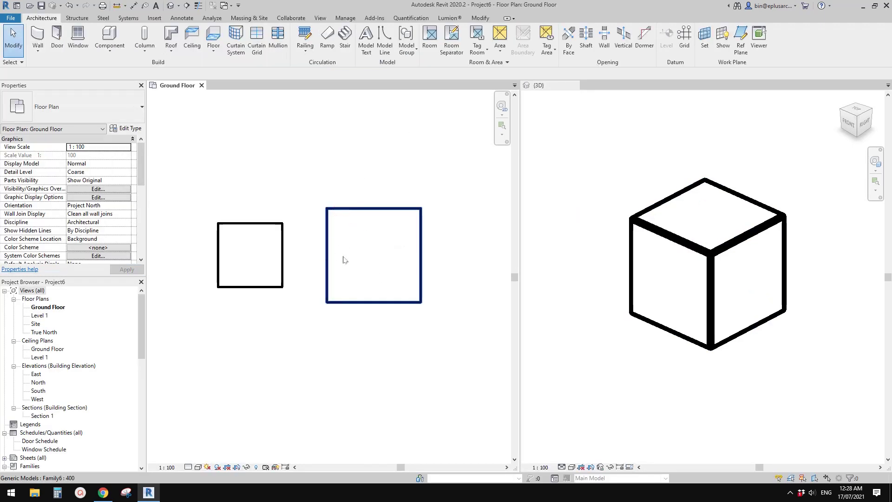
pyautogui.click(592, 175)
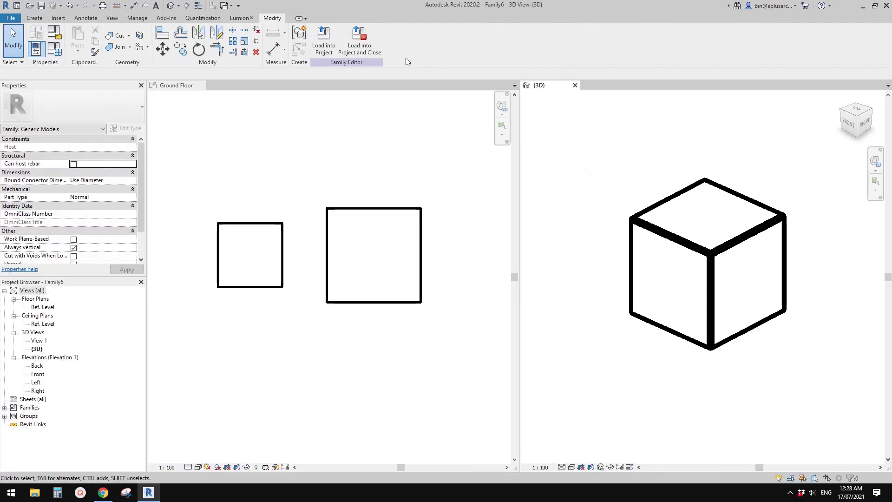
pyautogui.click(321, 46)
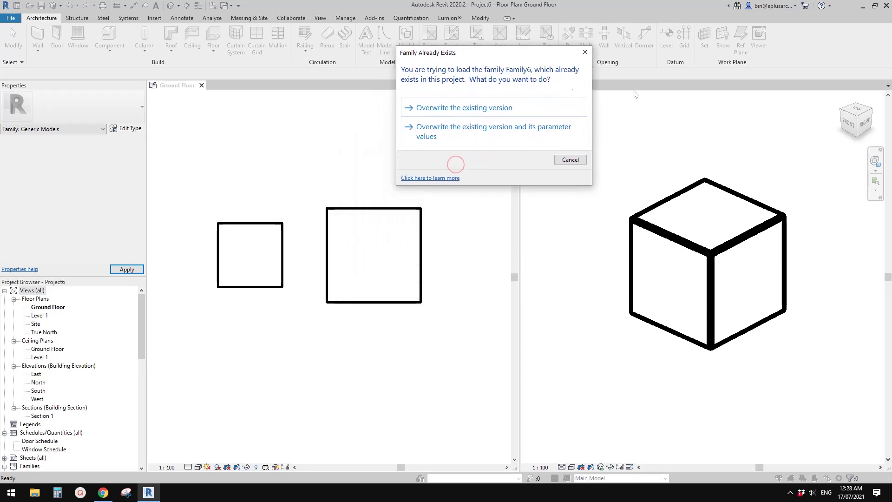
pyautogui.click(474, 109)
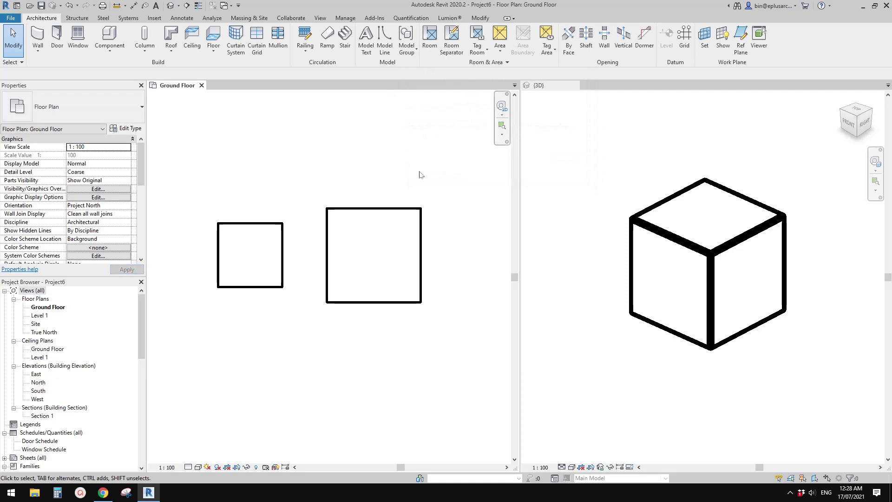
# Check the larger cube's W type parameter in the project after the reload, without editing it.
pyautogui.click(382, 211)
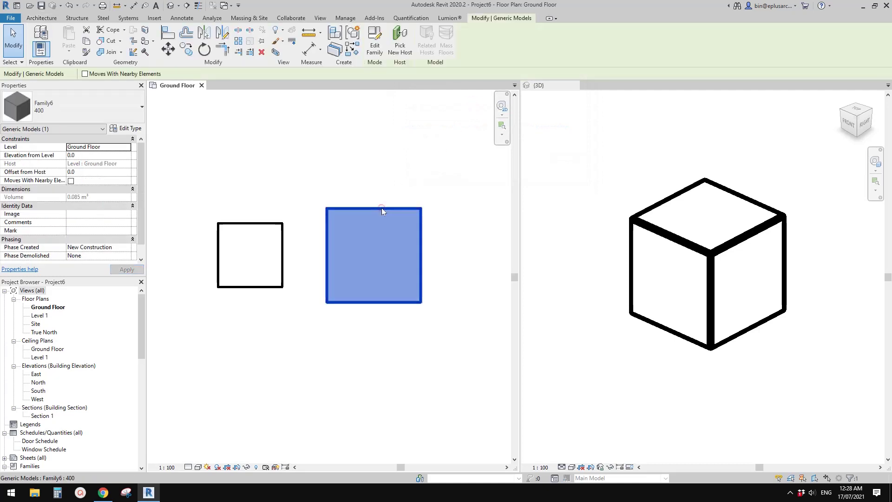
pyautogui.click(126, 128)
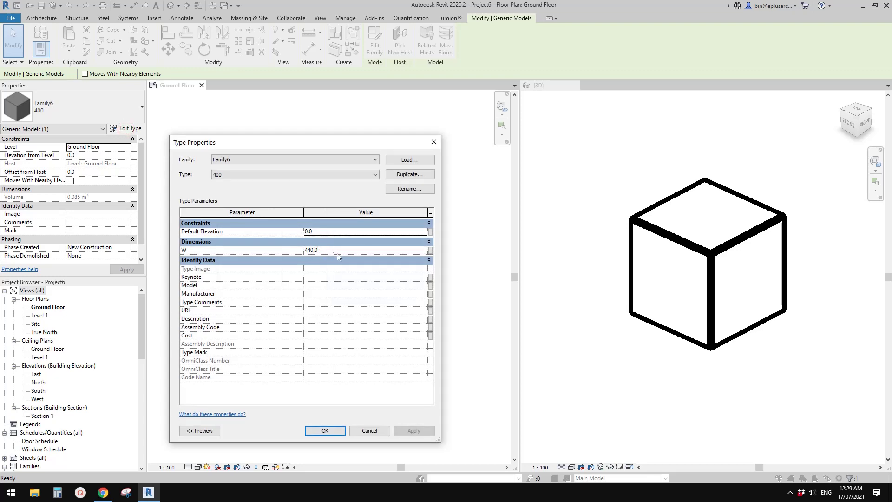
pyautogui.click(434, 141)
pyautogui.click(308, 149)
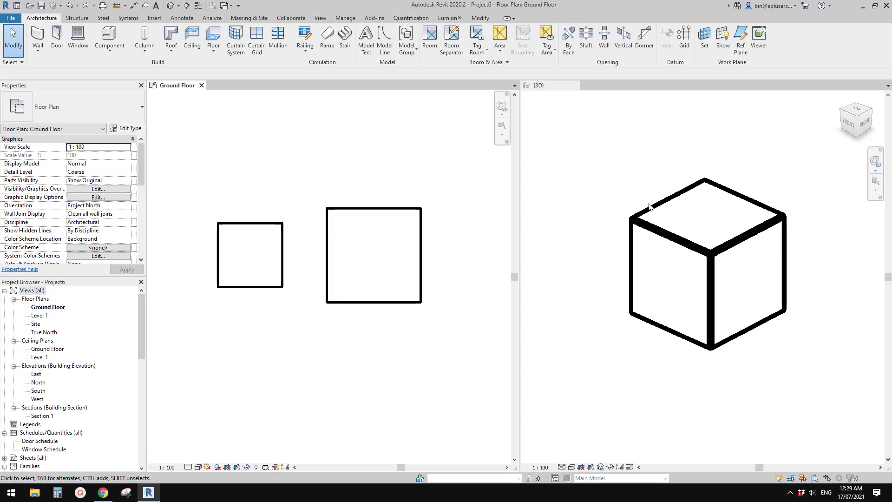
# Load the cube family into the project again, overwriting the existing version and its parameter values.
pyautogui.click(602, 183)
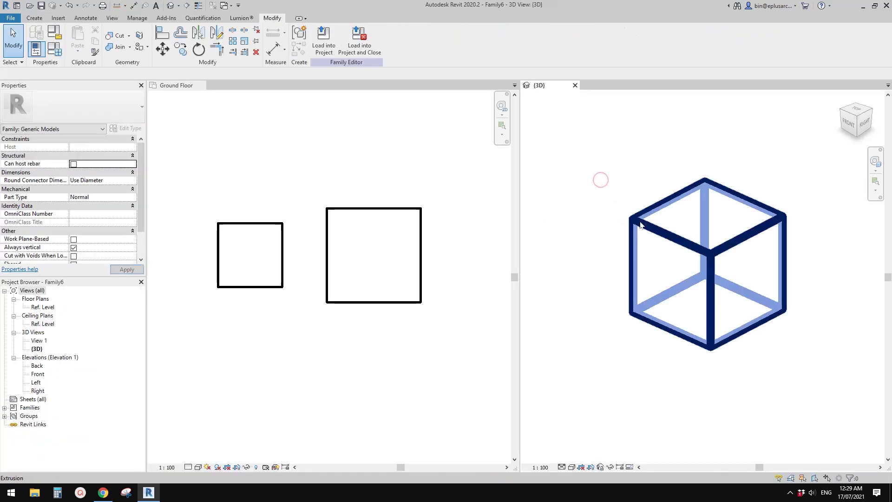
pyautogui.click(333, 52)
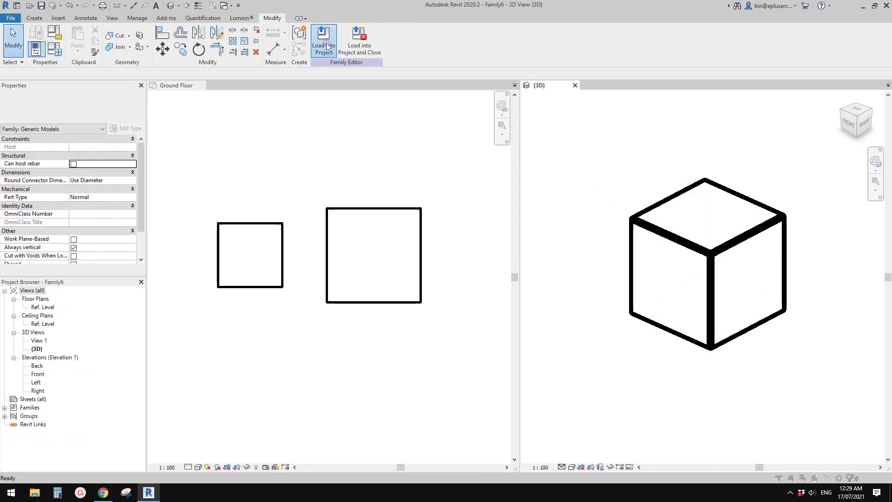
pyautogui.moveTo(398, 156); pyautogui.dragTo(480, 116)
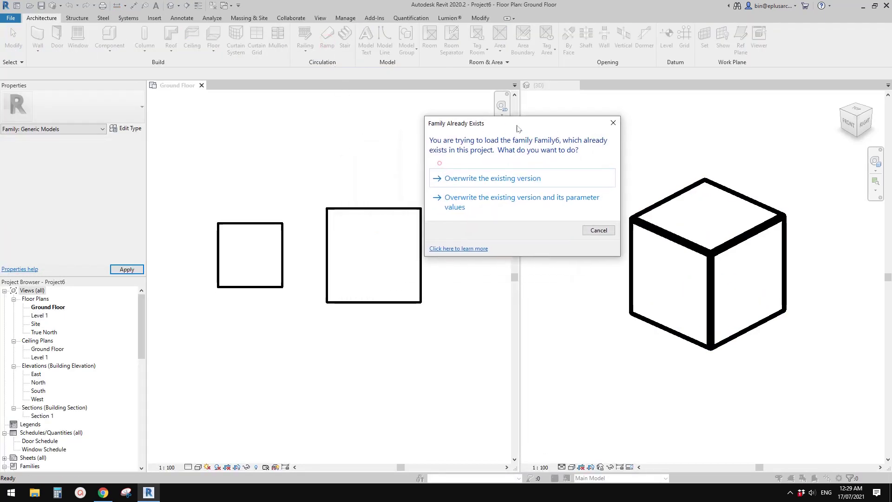
pyautogui.click(488, 204)
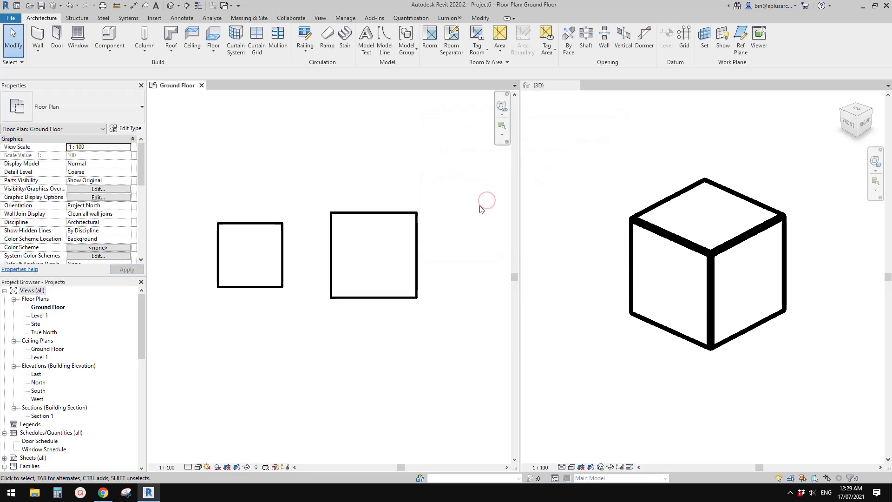
# Inspect the W type parameter of the larger cube and compare both cubes on the Ground Floor plan.
pyautogui.click(349, 218)
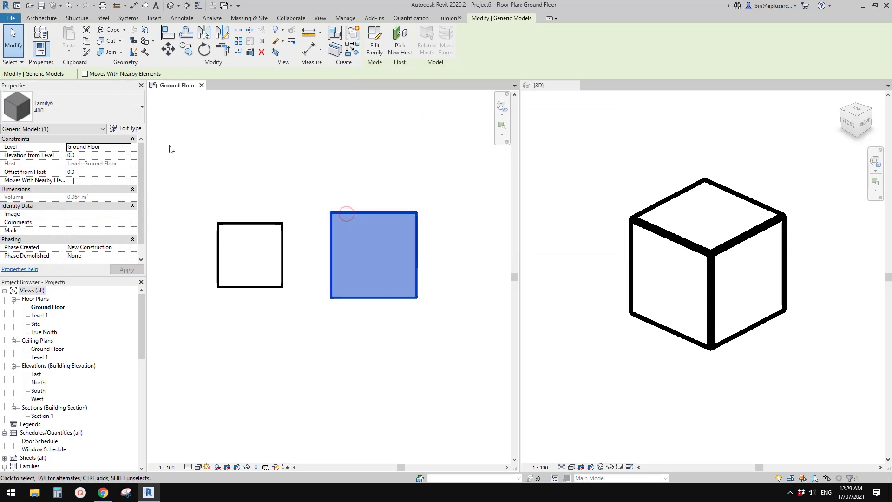
pyautogui.click(130, 128)
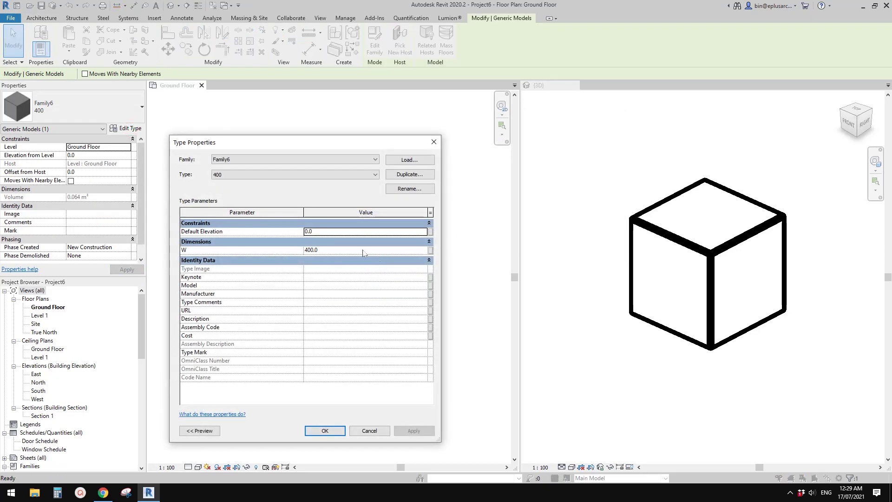
pyautogui.click(433, 143)
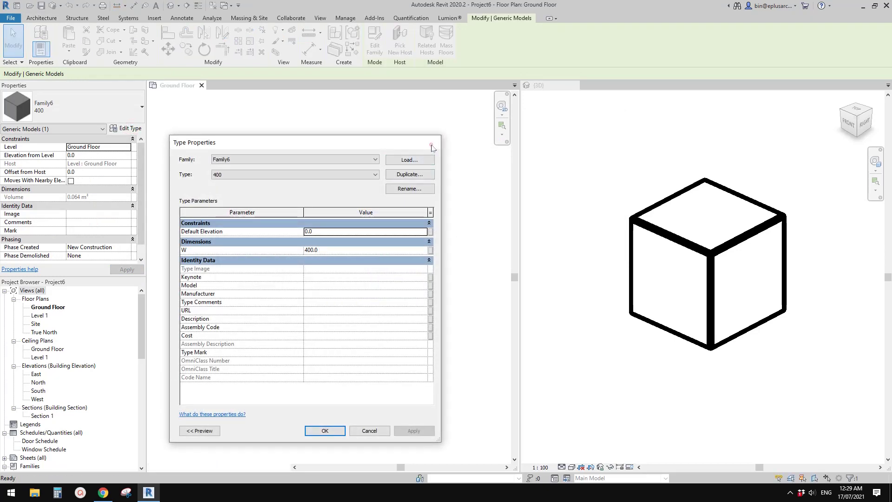
pyautogui.moveTo(392, 250); pyautogui.dragTo(380, 249, button='middle')
pyautogui.press('Escape')
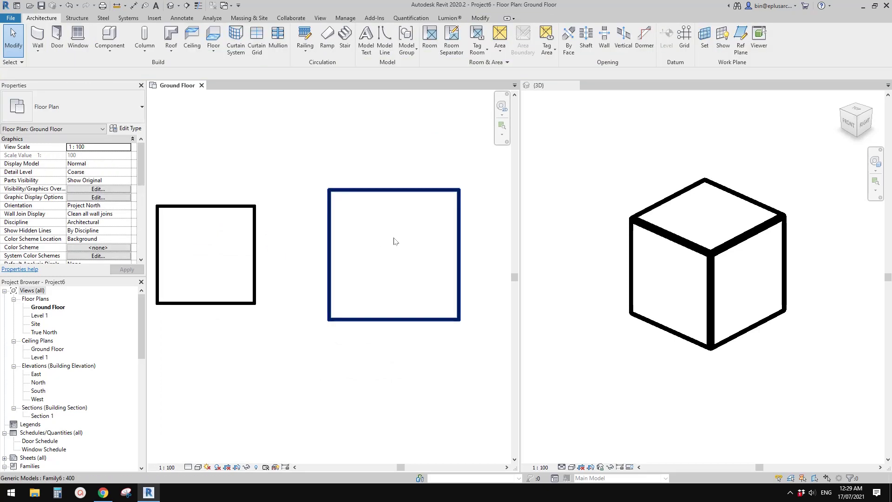
pyautogui.scroll(-2, 372, 237)
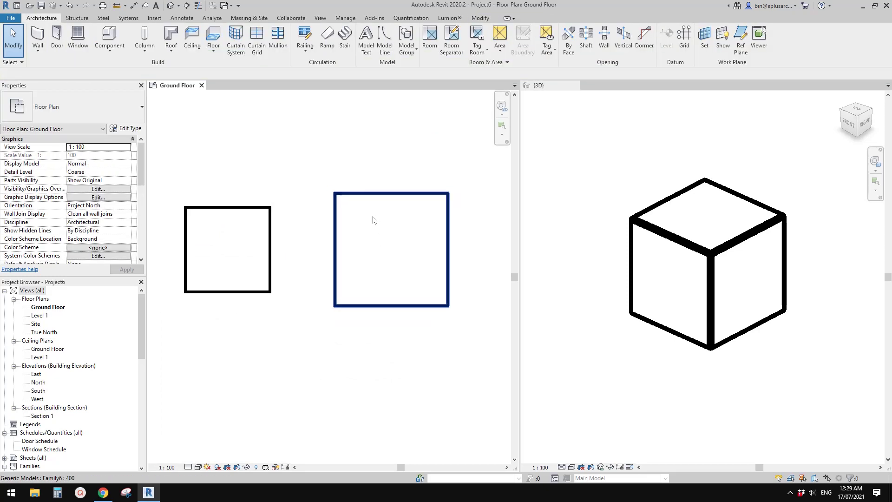
pyautogui.scroll(1, 371, 239)
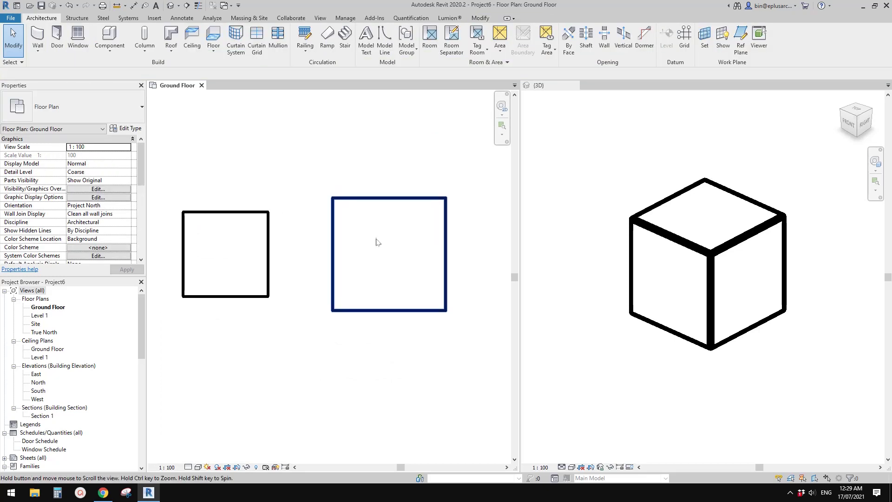
pyautogui.moveTo(378, 242); pyautogui.dragTo(393, 234, button='middle')
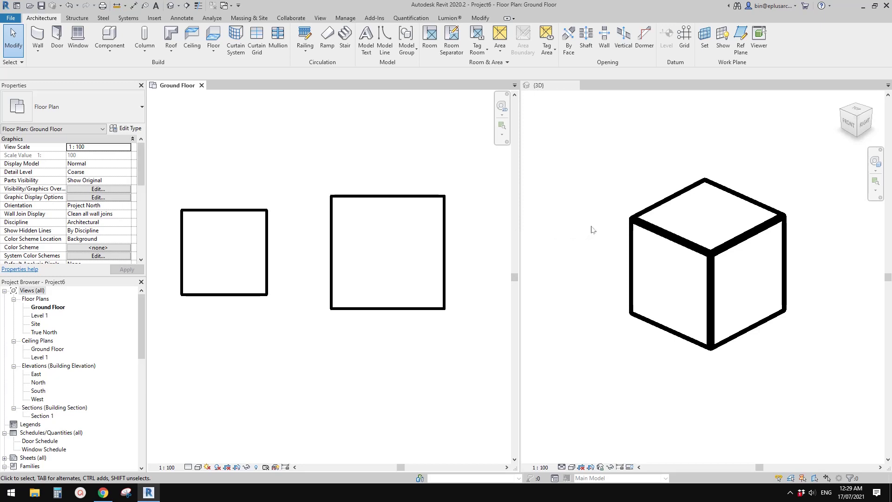
# In the cube family's type 400, set Model to 111, Manufacturer to 222, Type Comments to 333, URL to 444 and Description to 555.
pyautogui.click(592, 229)
pyautogui.click(659, 227)
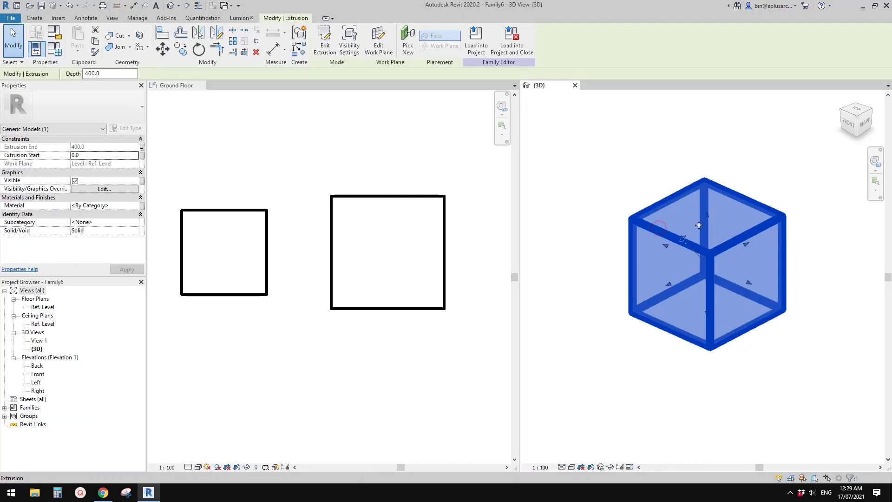
pyautogui.moveTo(706, 232); pyautogui.dragTo(695, 229, button='middle')
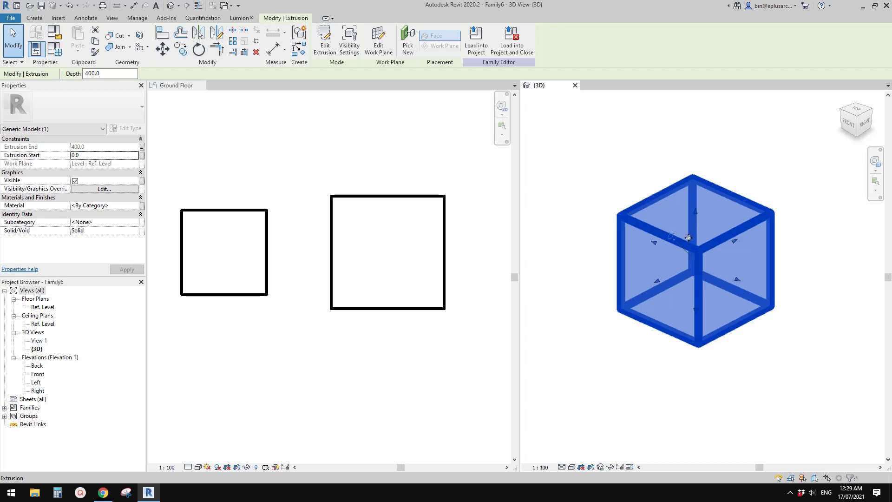
pyautogui.click(57, 51)
pyautogui.moveTo(216, 115); pyautogui.dragTo(264, 117)
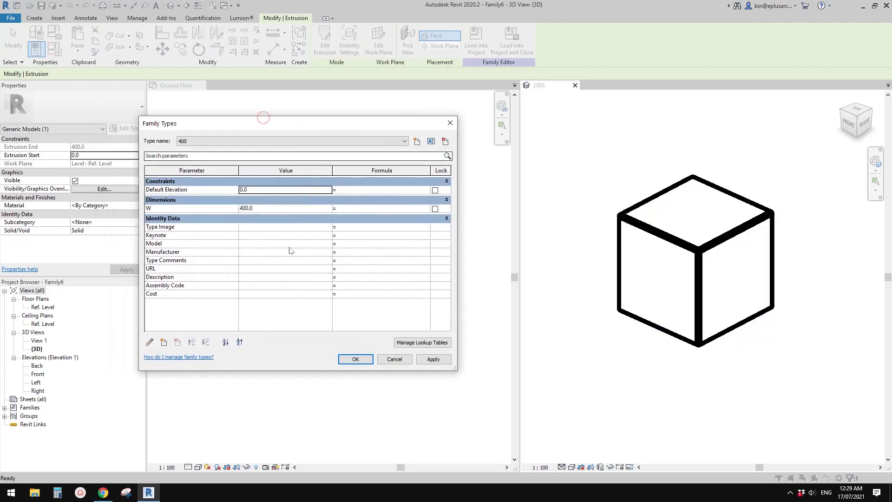
pyautogui.click(259, 241)
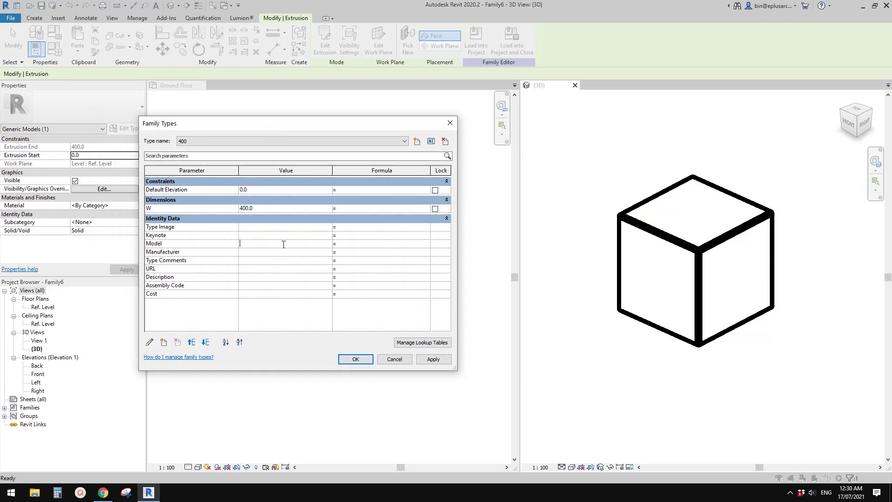
pyautogui.write('1')
pyautogui.write('222')
pyautogui.click(251, 260)
pyautogui.write('333')
pyautogui.click(255, 269)
pyautogui.write('444')
pyautogui.click(255, 278)
pyautogui.click(256, 243)
pyautogui.click(355, 360)
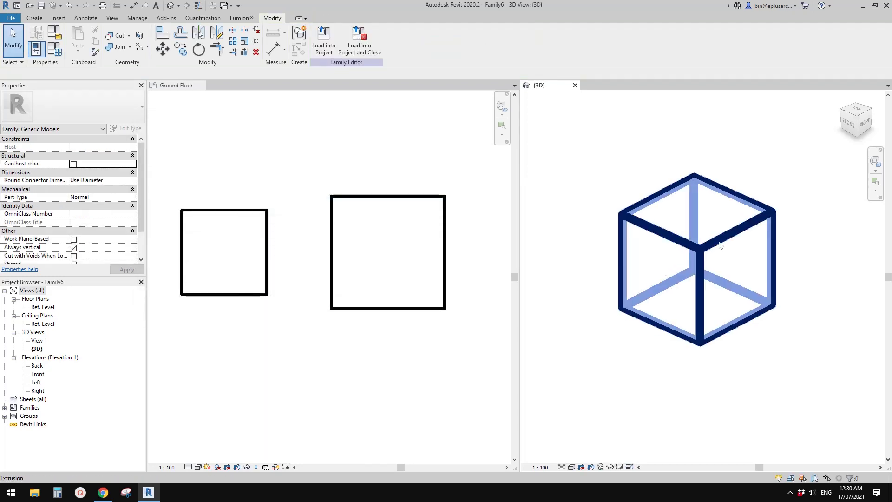
# Review the identity data of type 400 in the cube family's types without editing it.
pyautogui.click(676, 241)
pyautogui.click(55, 49)
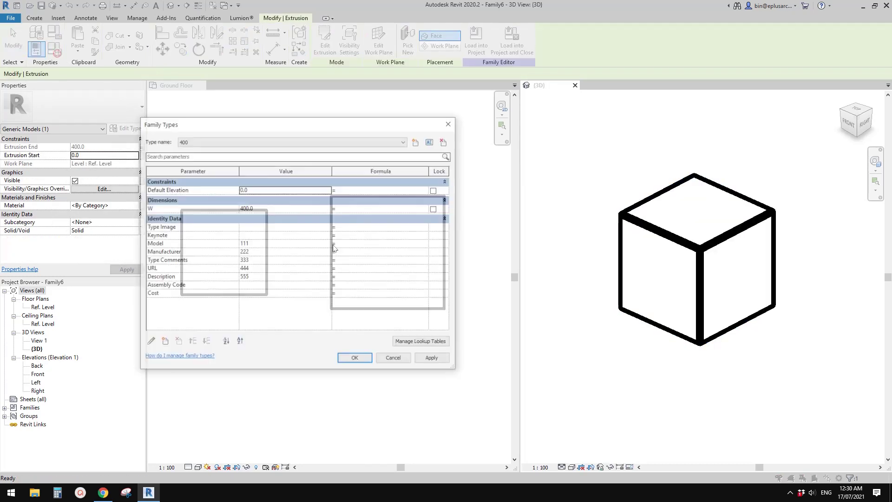
pyautogui.click(450, 123)
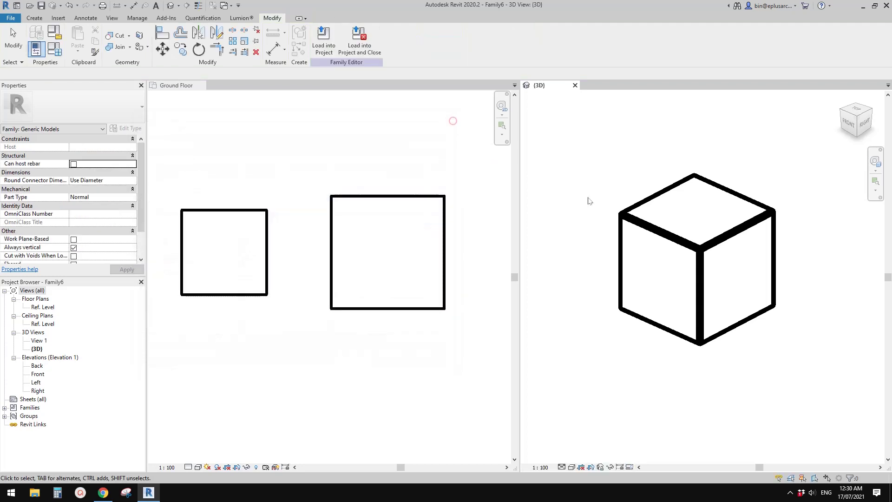
pyautogui.click(592, 196)
pyautogui.moveTo(590, 195); pyautogui.dragTo(595, 190, button='middle')
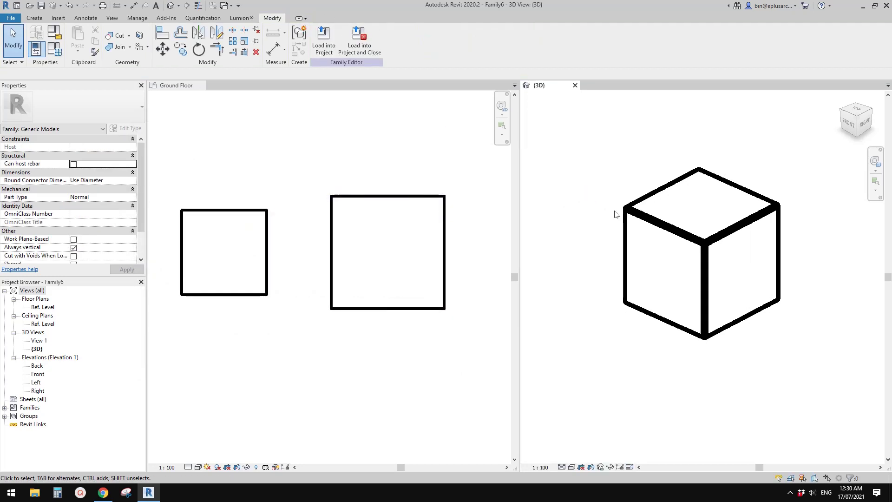
# Check the larger cube's identity data in its type properties on the Ground Floor plan.
pyautogui.click(359, 195)
pyautogui.click(359, 195)
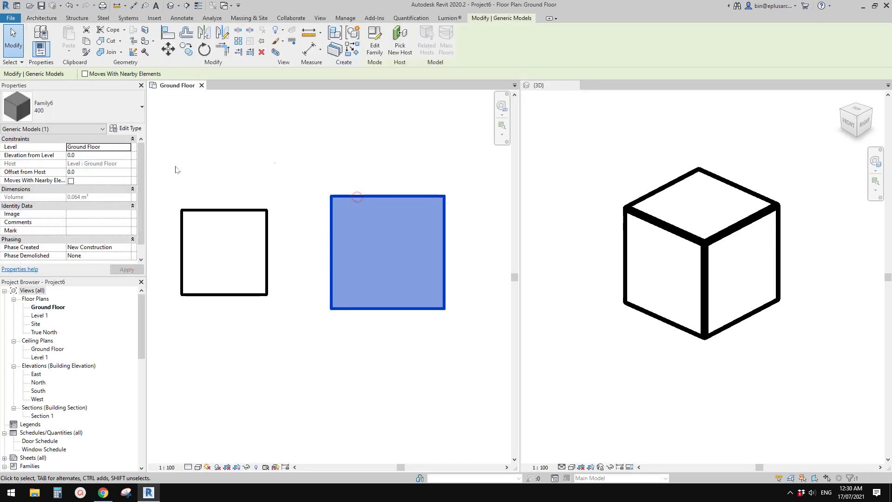
pyautogui.click(125, 129)
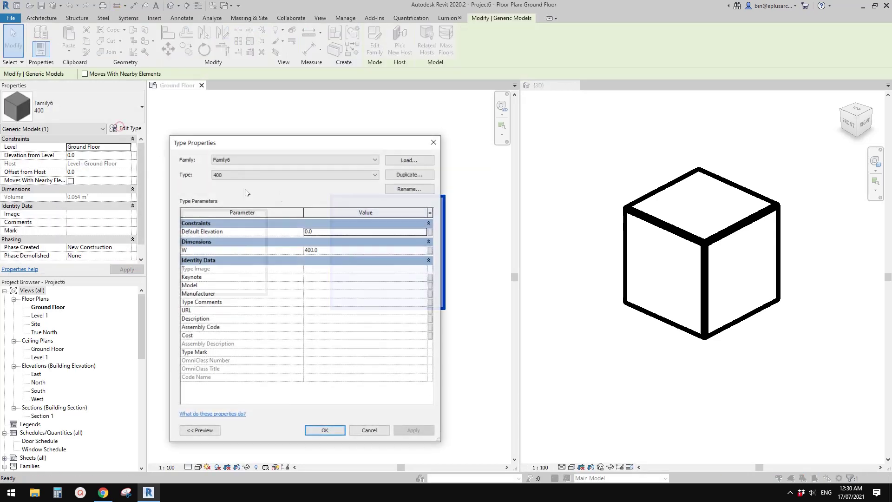
pyautogui.click(433, 142)
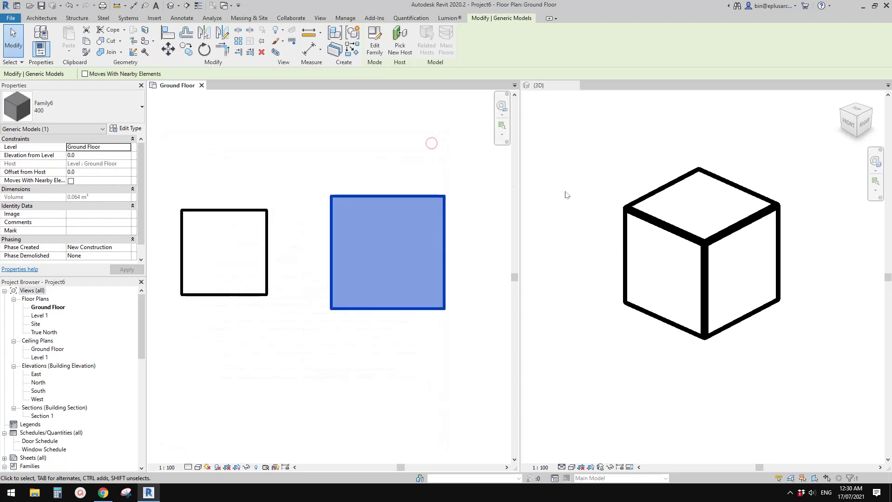
pyautogui.doubleClick(610, 193)
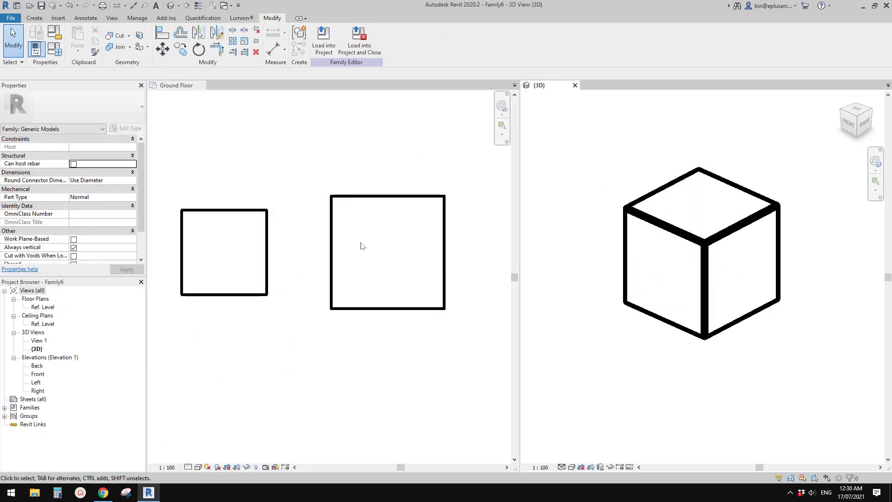
pyautogui.click(324, 42)
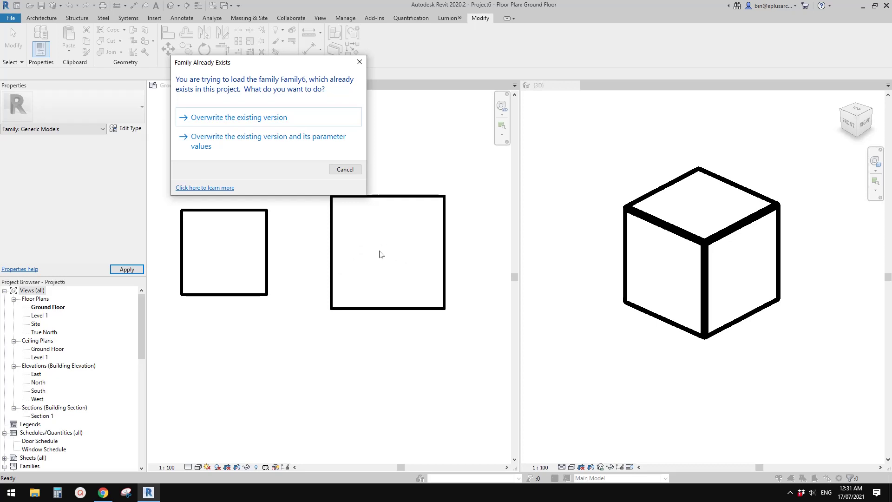
pyautogui.click(360, 62)
pyautogui.click(394, 237)
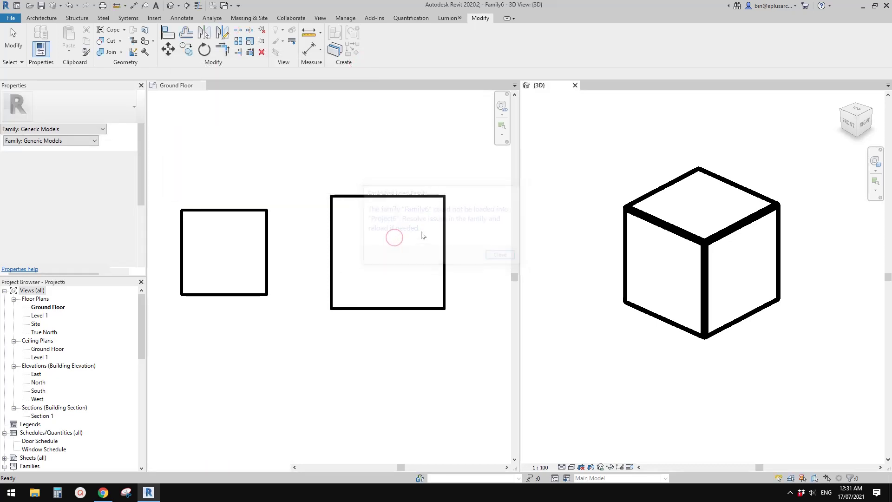
# Recheck the identity data in the larger cube's type properties in the project.
pyautogui.click(386, 198)
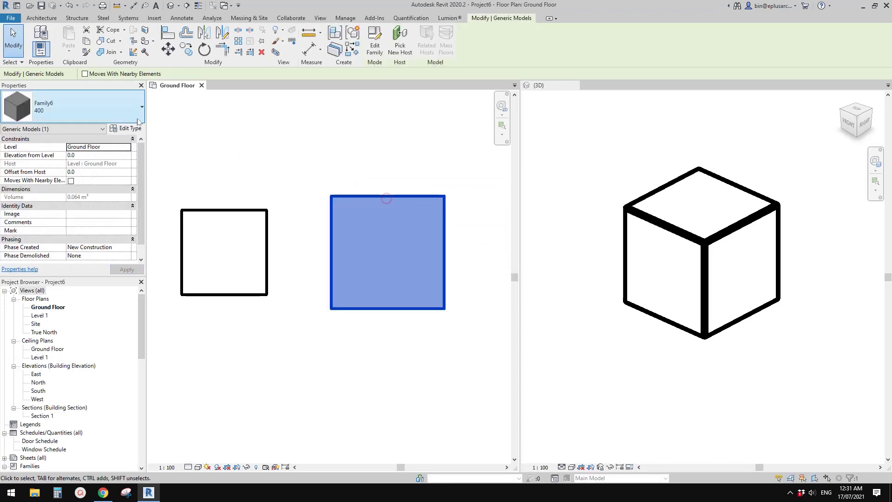
pyautogui.click(133, 128)
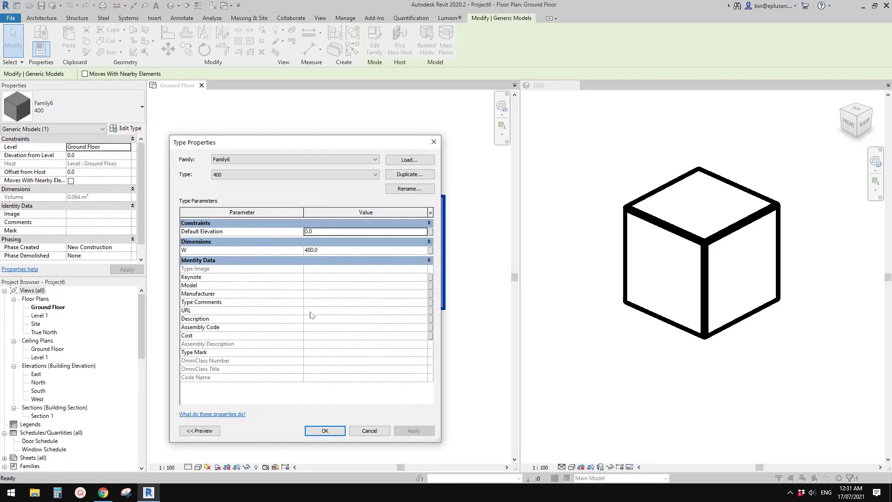
pyautogui.click(434, 142)
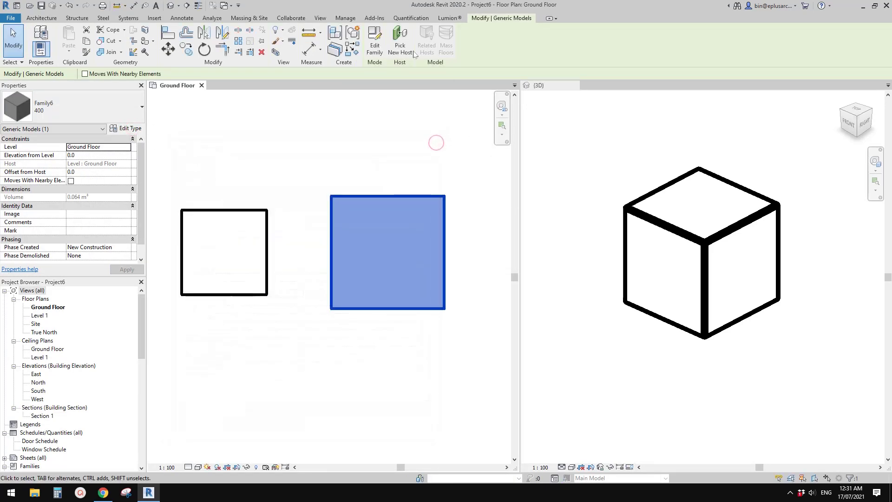
# Load the cube family into the project, overwriting the existing version without its parameter values.
pyautogui.doubleClick(684, 235)
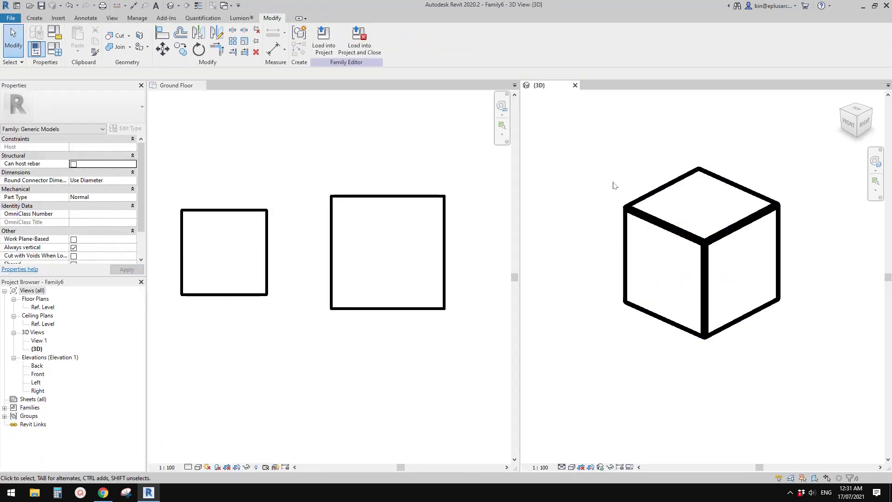
pyautogui.click(324, 40)
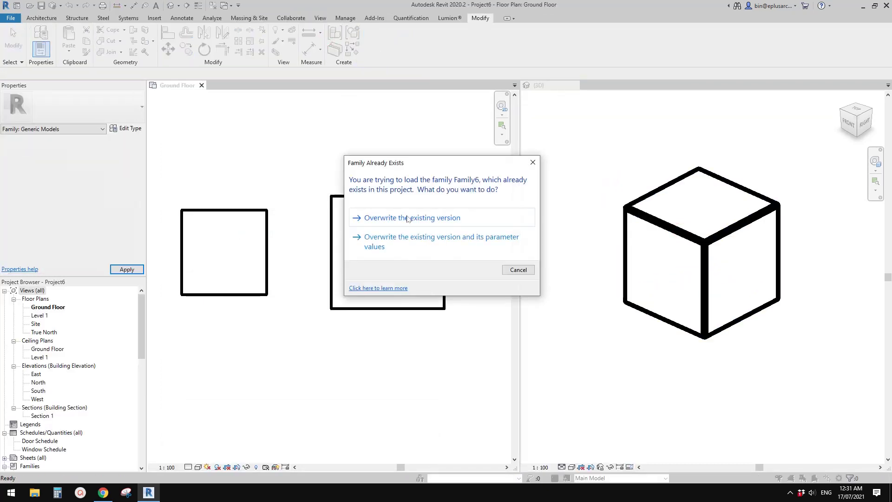
pyautogui.click(409, 218)
# Inspect the larger cube's type properties in the project for the reloaded identity data, then clear the selection.
pyautogui.click(392, 197)
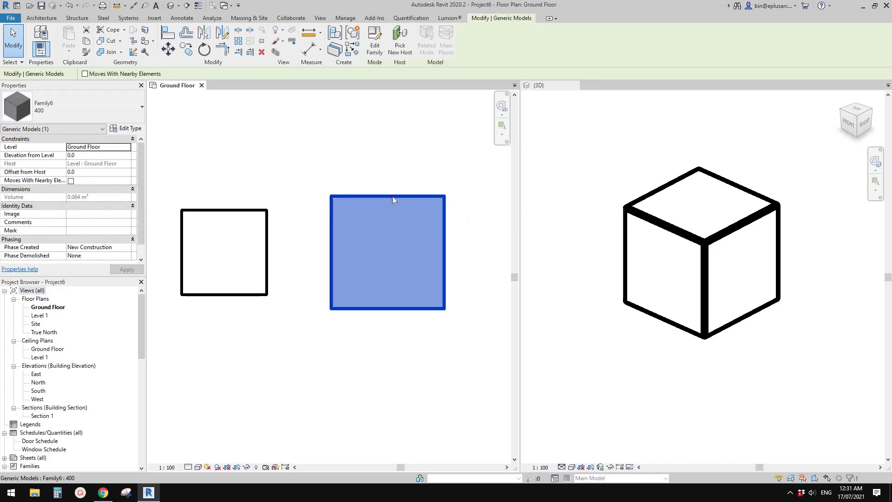
pyautogui.click(139, 129)
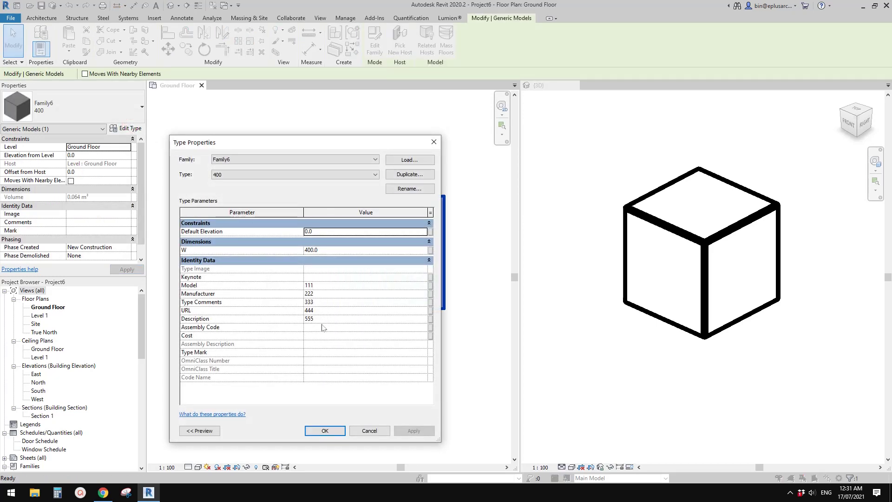
pyautogui.click(437, 142)
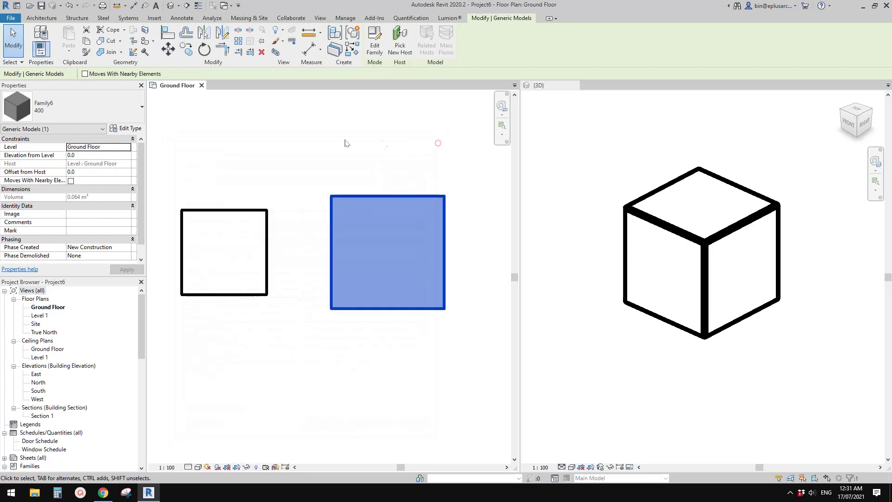
pyautogui.click(338, 138)
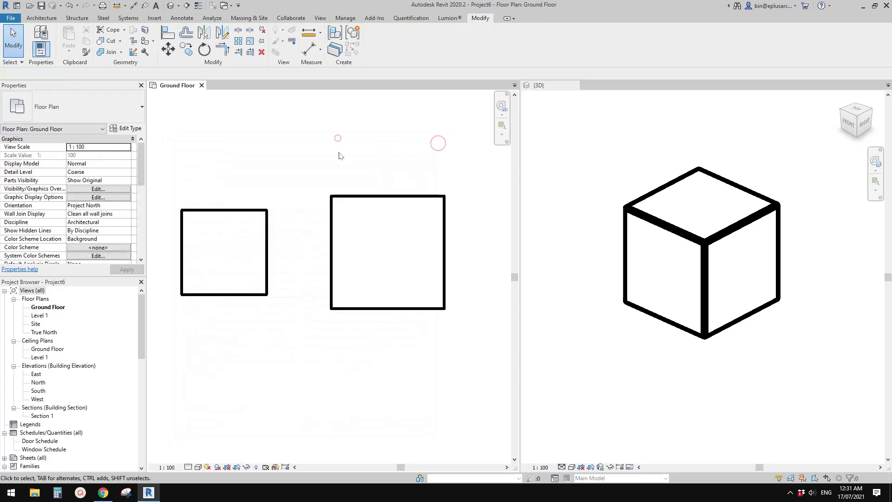
# Load the cube family into the project again, overwriting the existing version and its parameter values.
pyautogui.click(629, 154)
pyautogui.click(321, 50)
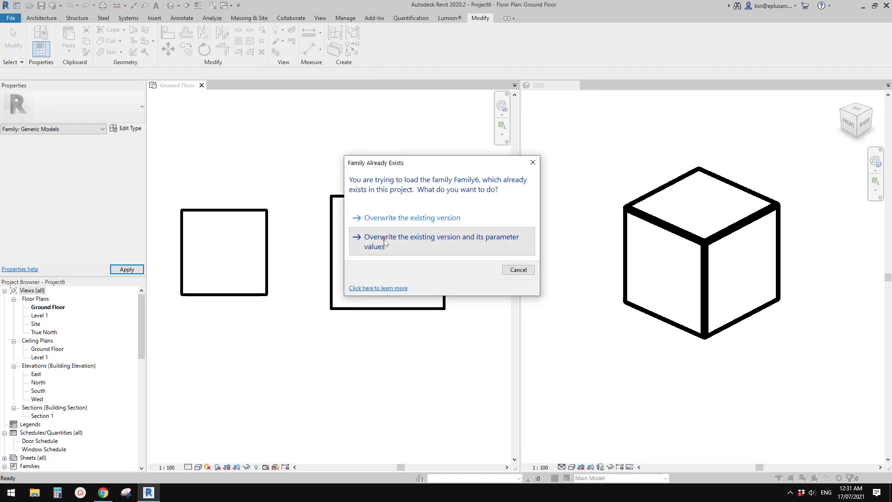
pyautogui.click(381, 242)
# Examine the W value and identity data in the larger cube's type properties in the project.
pyautogui.click(352, 198)
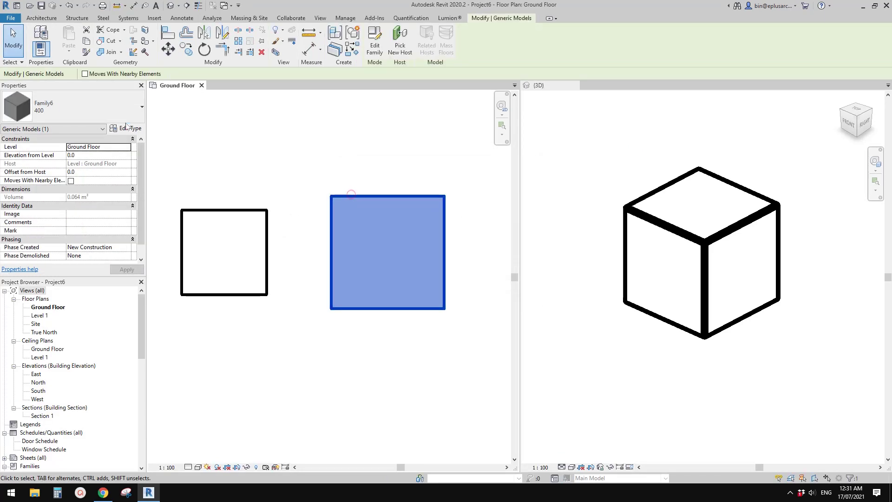
pyautogui.click(125, 128)
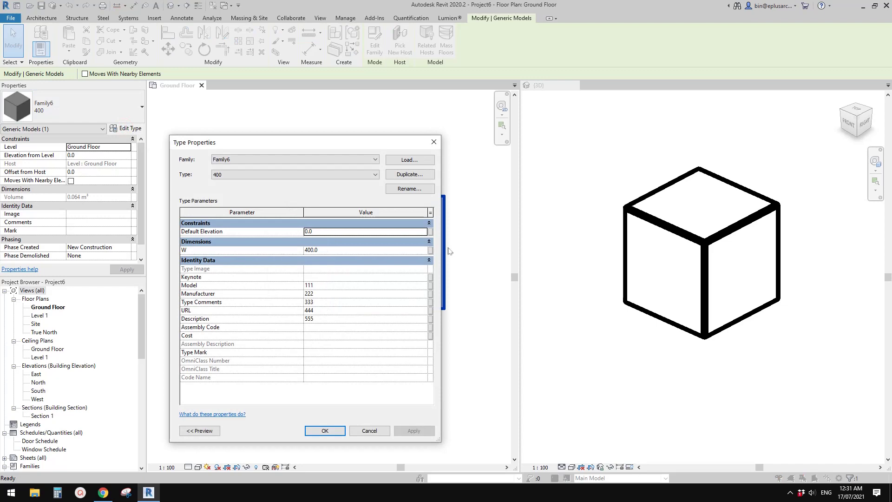
pyautogui.click(434, 142)
pyautogui.click(360, 145)
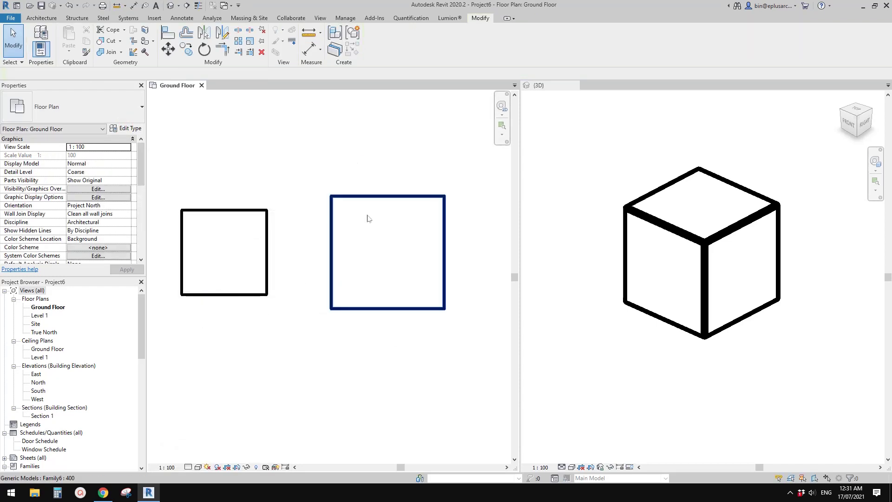
pyautogui.click(373, 201)
pyautogui.click(123, 128)
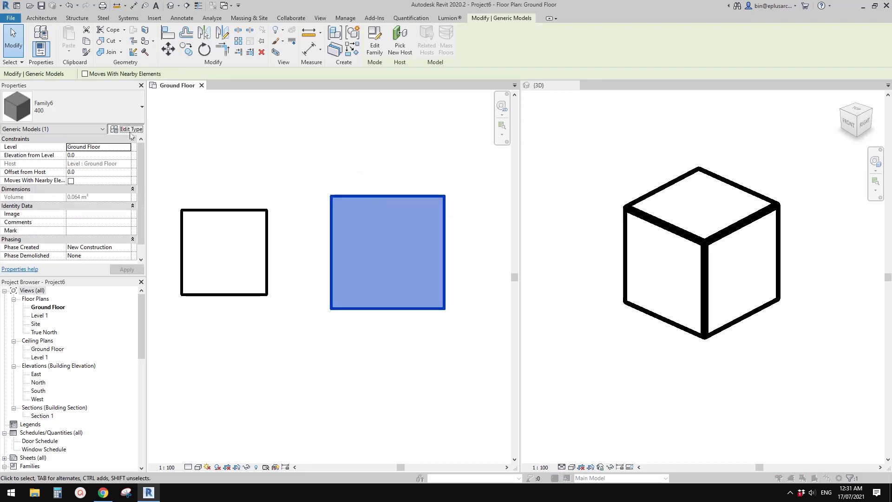
pyautogui.click(434, 141)
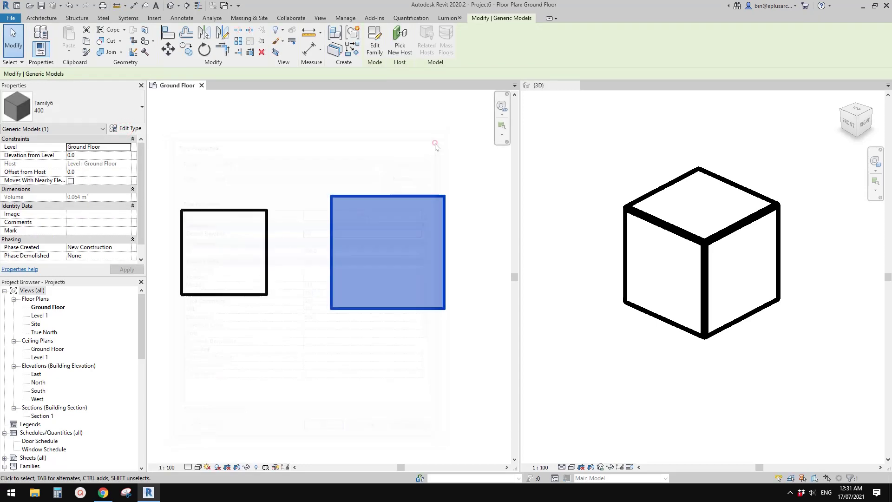
pyautogui.click(431, 141)
# In the cube family's type 400, set Model to AAA, Manufacturer to BBB, Type Comments to CCC, URL to DDD and Description to EEE.
pyautogui.click(638, 172)
pyautogui.click(649, 225)
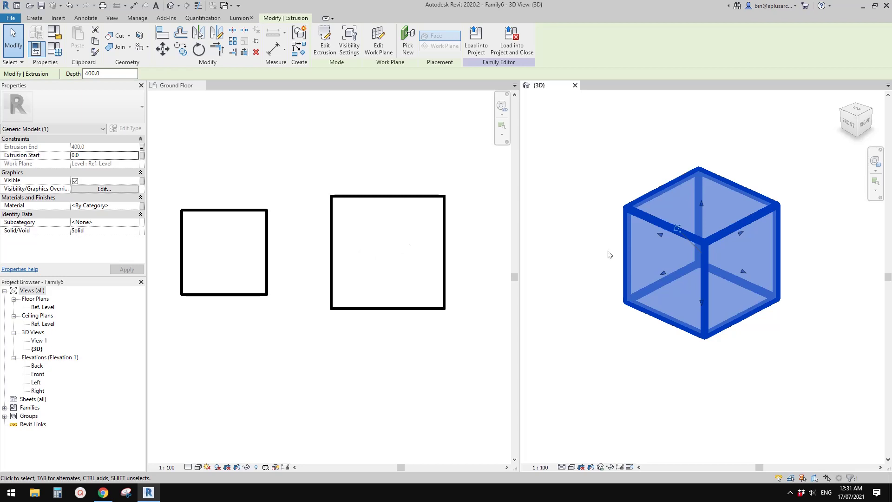
pyautogui.click(58, 55)
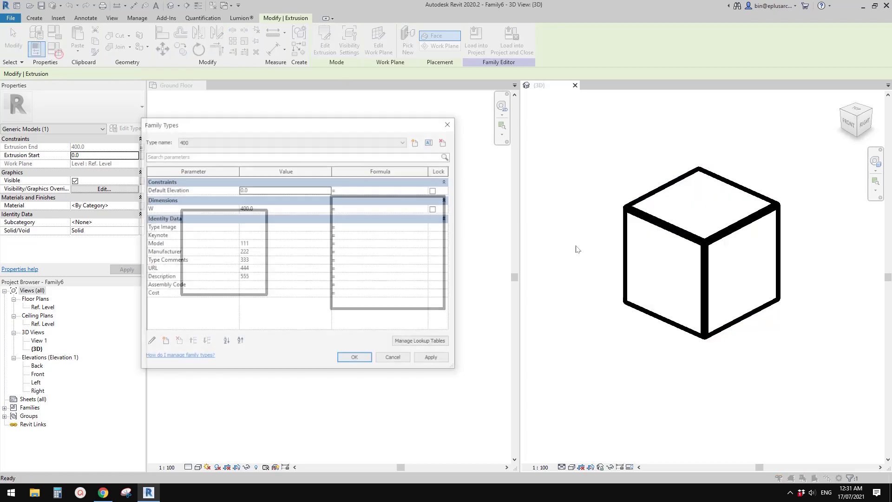
pyautogui.click(254, 245)
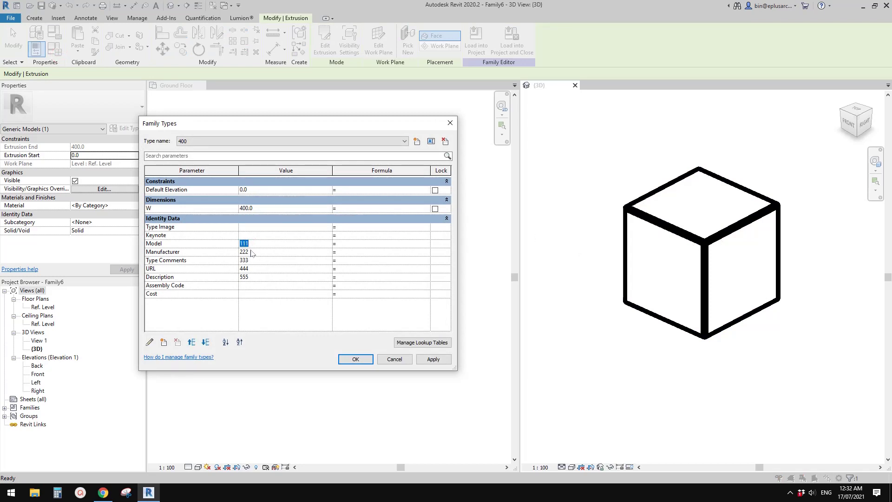
pyautogui.write('AAA')
pyautogui.click(255, 252)
pyautogui.write('BBB')
pyautogui.click(271, 261)
pyautogui.write('CCC')
pyautogui.click(267, 269)
pyautogui.write('DDD')
pyautogui.click(264, 276)
pyautogui.write('EEE')
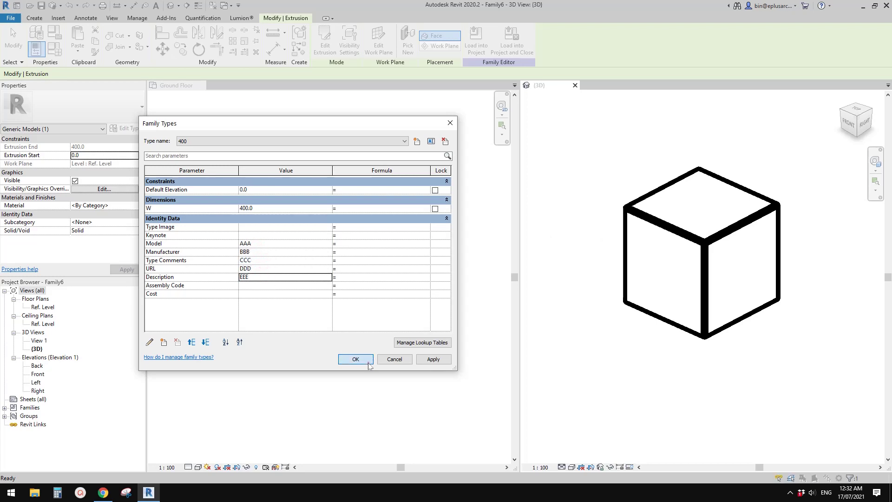
pyautogui.click(356, 360)
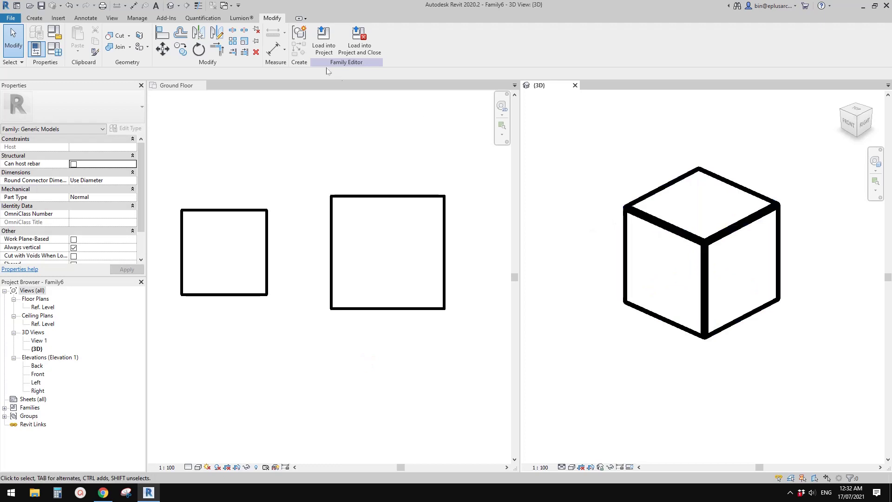
# Load the cube family into the project, overwriting only the existing version and not its parameter values.
pyautogui.click(324, 41)
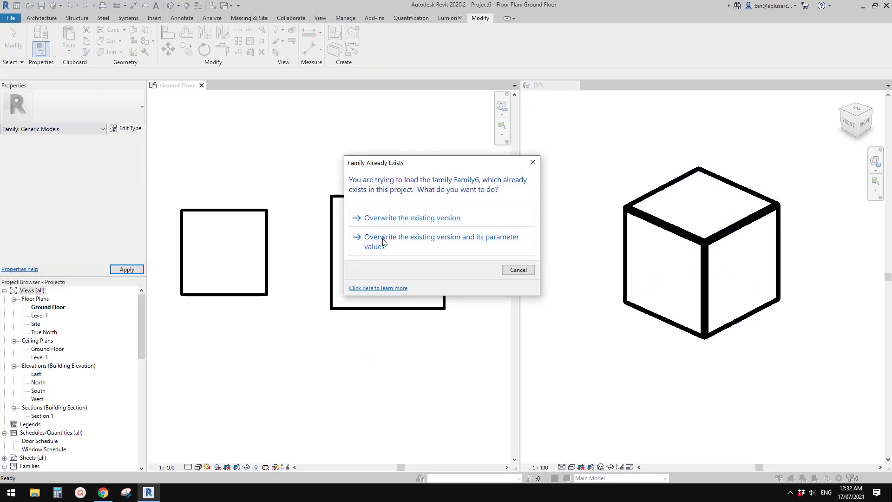
pyautogui.moveTo(395, 169); pyautogui.dragTo(470, 61)
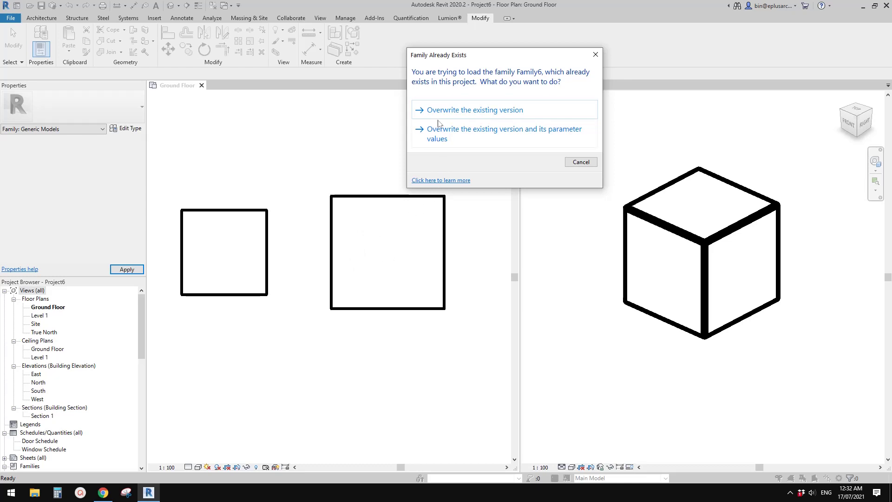
pyautogui.click(449, 110)
# Check the identity data in the larger cube's type properties in the project, then clear the selection.
pyautogui.click(397, 197)
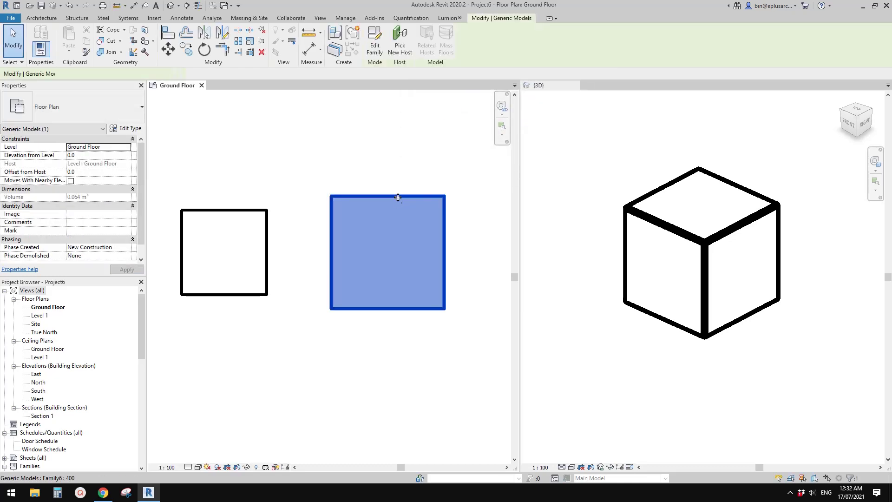
pyautogui.click(126, 128)
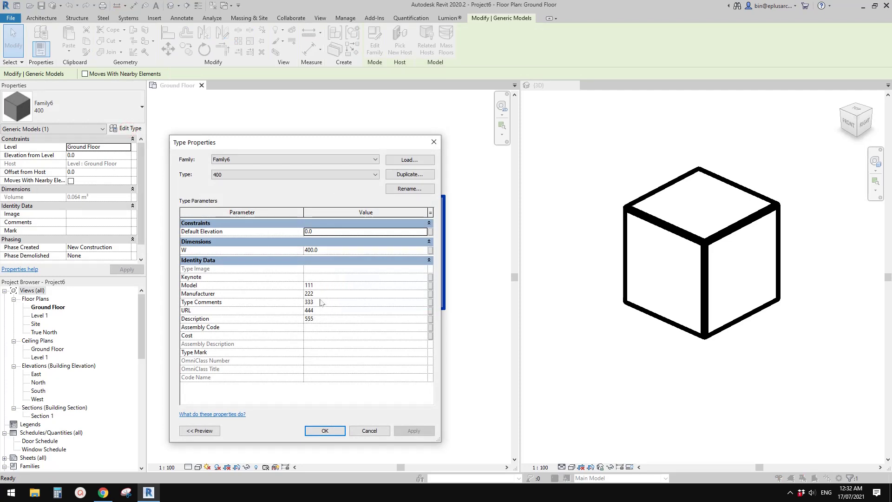
pyautogui.click(438, 142)
pyautogui.click(299, 152)
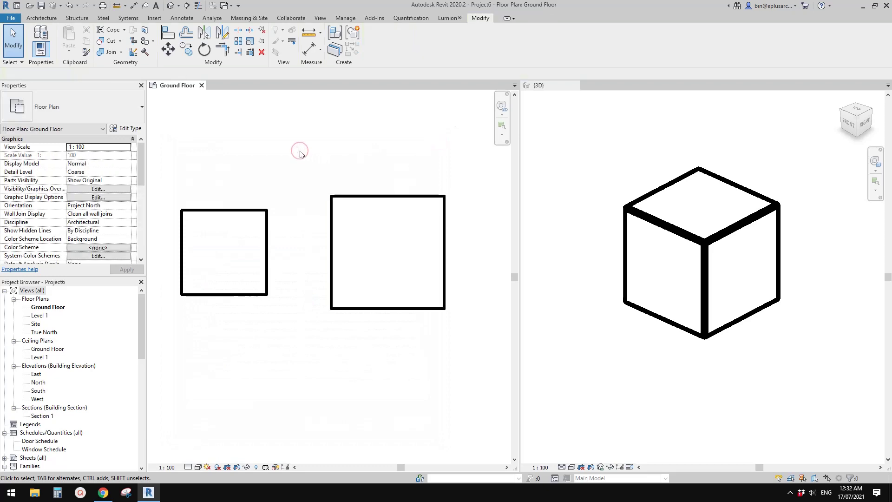
# Reload the cube family into the project, overwriting the existing version together with its parameter values.
pyautogui.click(571, 148)
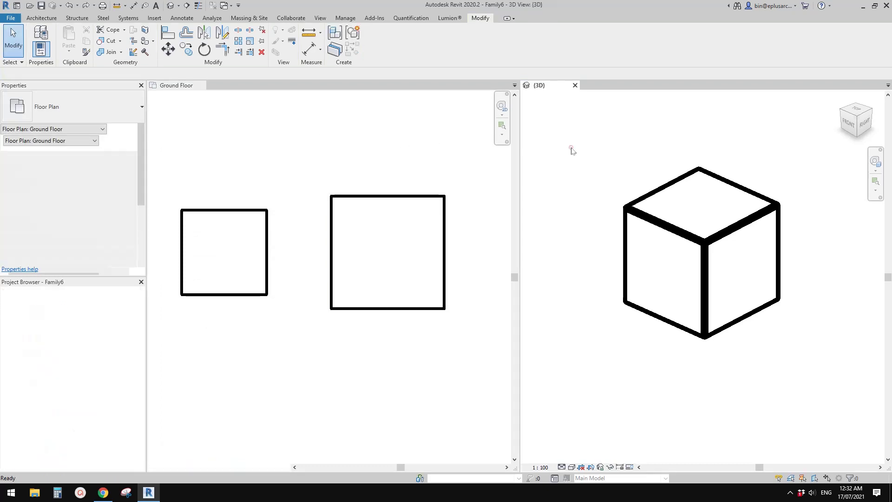
pyautogui.click(324, 39)
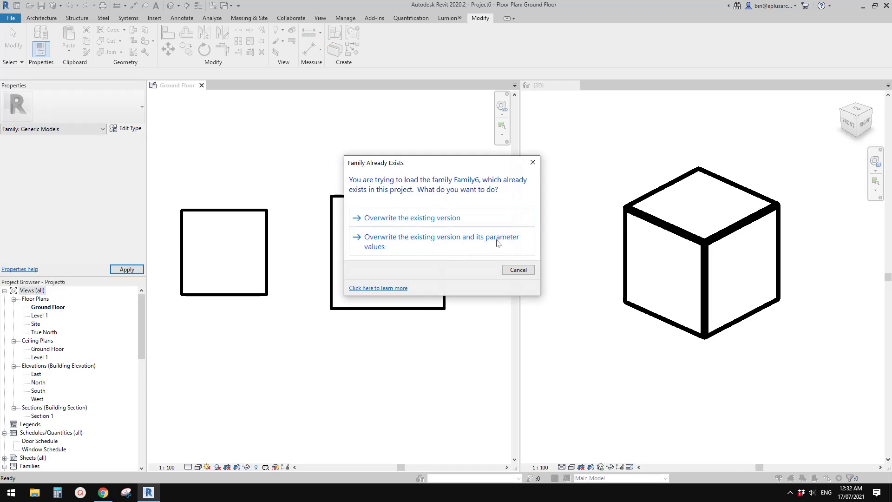
pyautogui.click(449, 248)
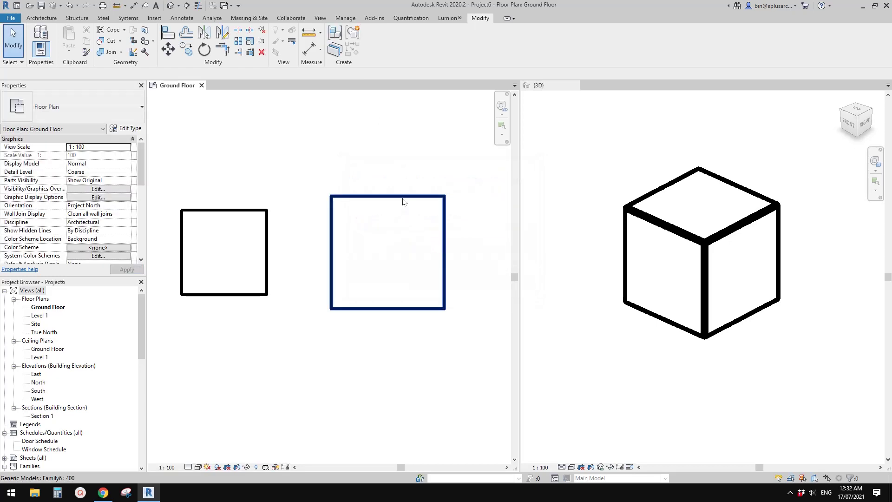
# Inspect the larger cube's type properties again for the Model, Manufacturer, Type Comments, URL and Description values, then deselect it.
pyautogui.click(402, 199)
pyautogui.click(125, 129)
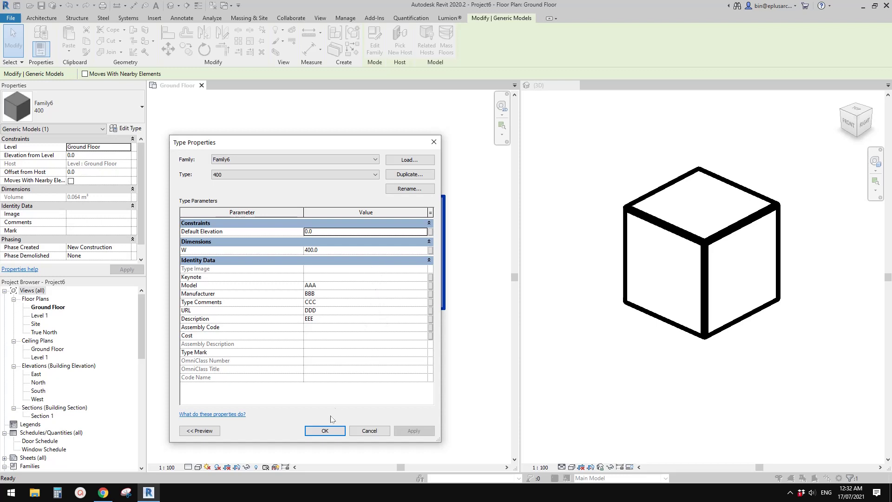
pyautogui.click(325, 430)
pyautogui.click(353, 346)
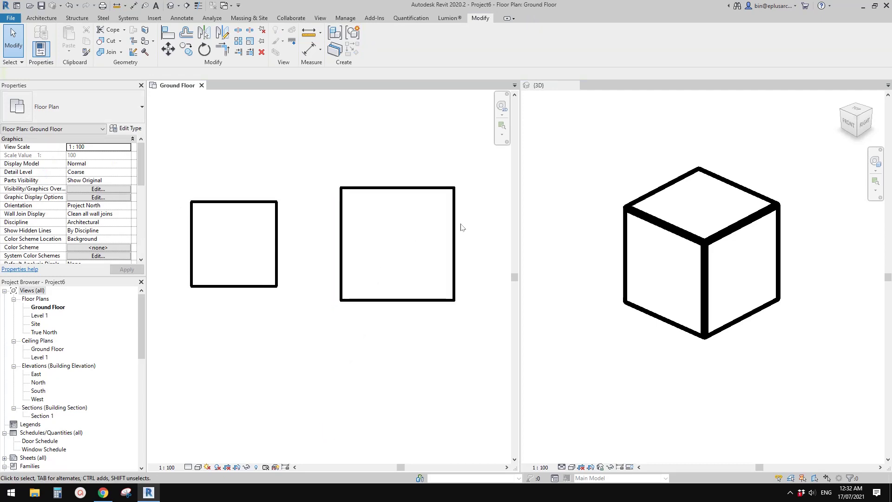
pyautogui.scroll(-2, 409, 269)
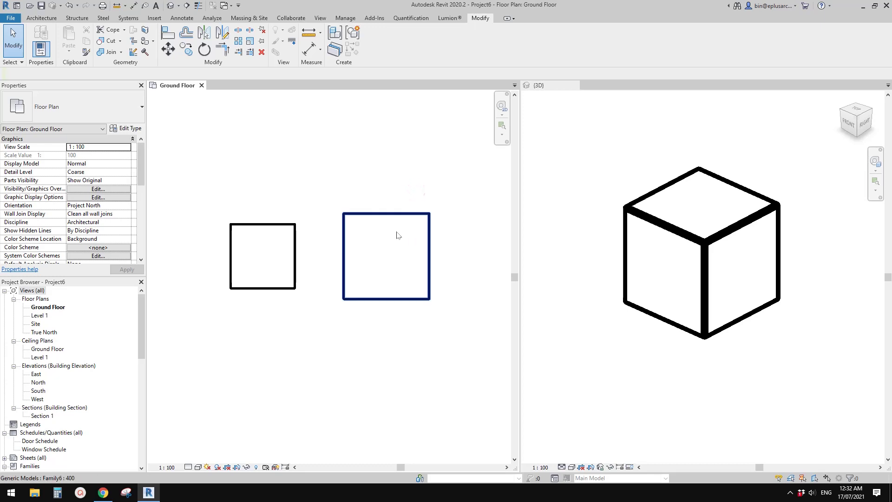
pyautogui.scroll(3, 368, 223)
pyautogui.scroll(2, 364, 203)
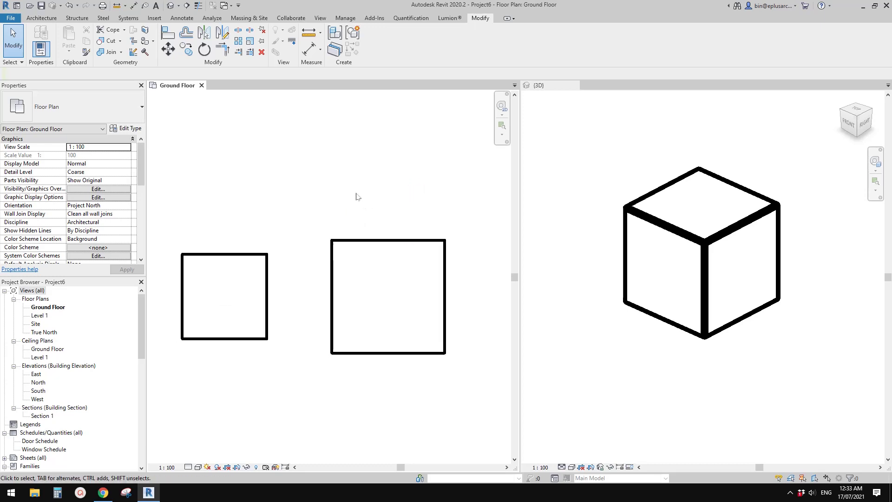
pyautogui.scroll(-1, 372, 194)
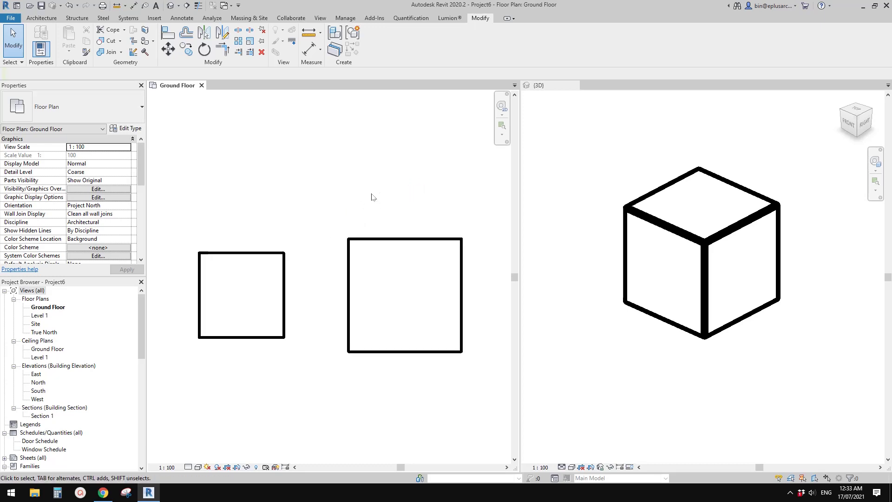
pyautogui.scroll(-1, 380, 210)
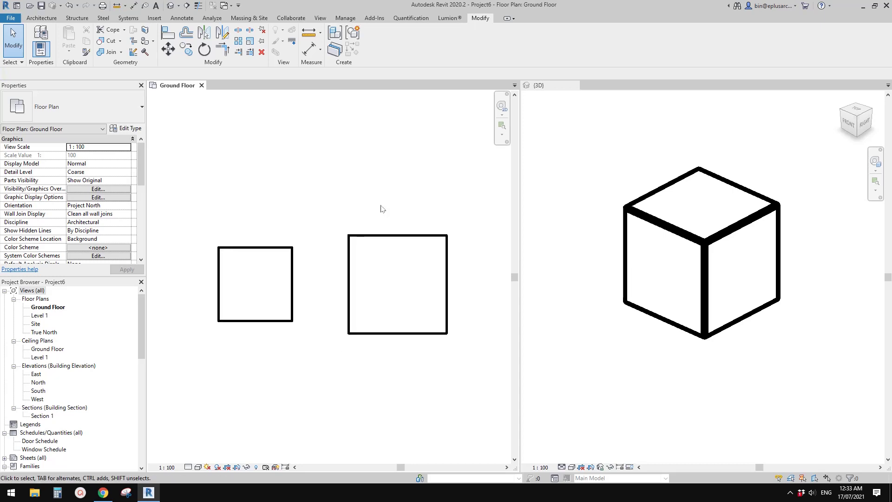
pyautogui.click(389, 236)
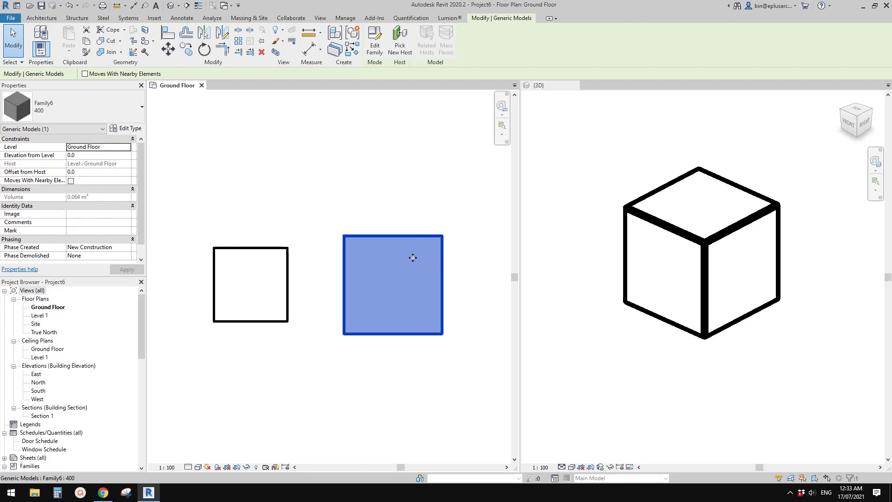
pyautogui.press('Escape')
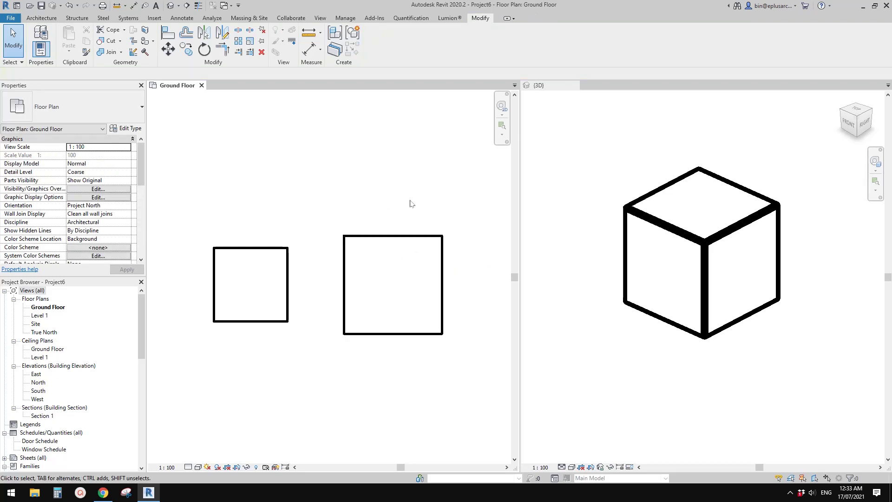
pyautogui.press('z')
pyautogui.press('f')
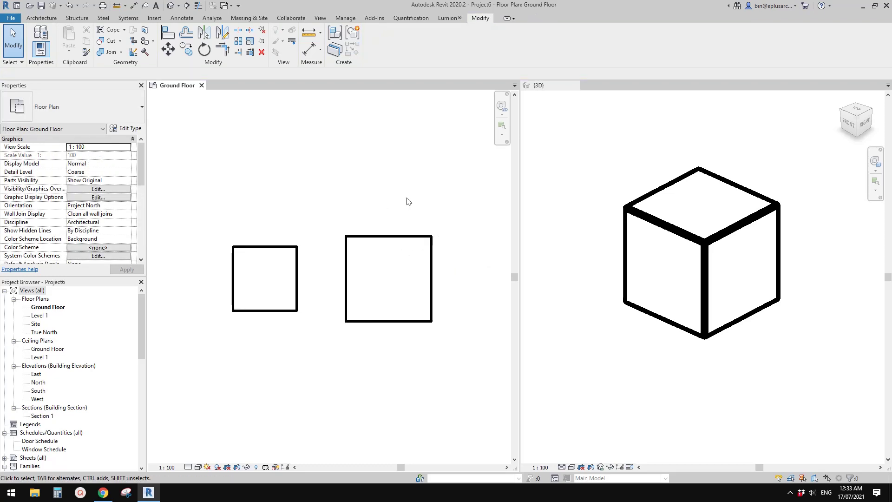
pyautogui.click(360, 237)
pyautogui.moveTo(359, 236); pyautogui.dragTo(366, 236, button='middle')
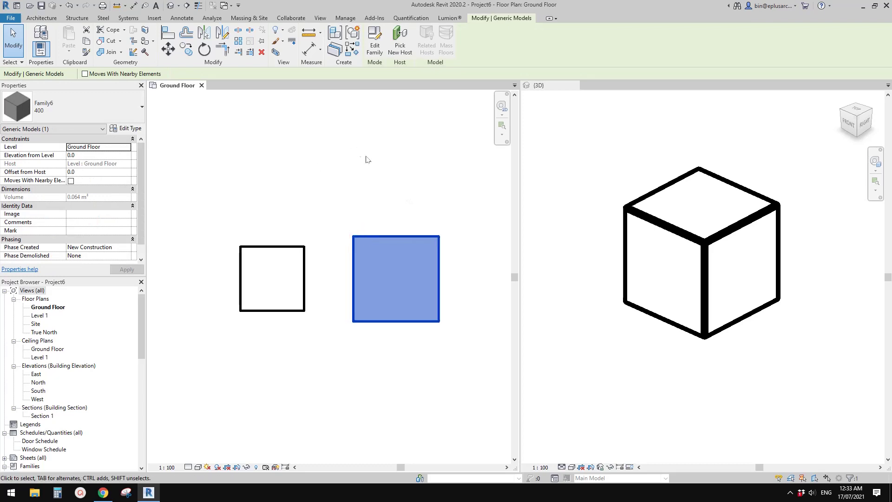
pyautogui.press('Escape')
pyautogui.click(357, 242)
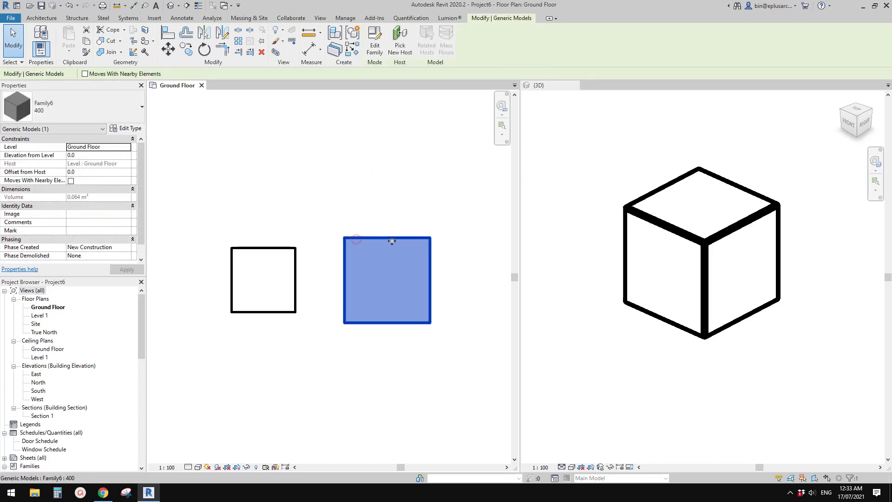
pyautogui.moveTo(406, 214); pyautogui.dragTo(399, 186, button='middle')
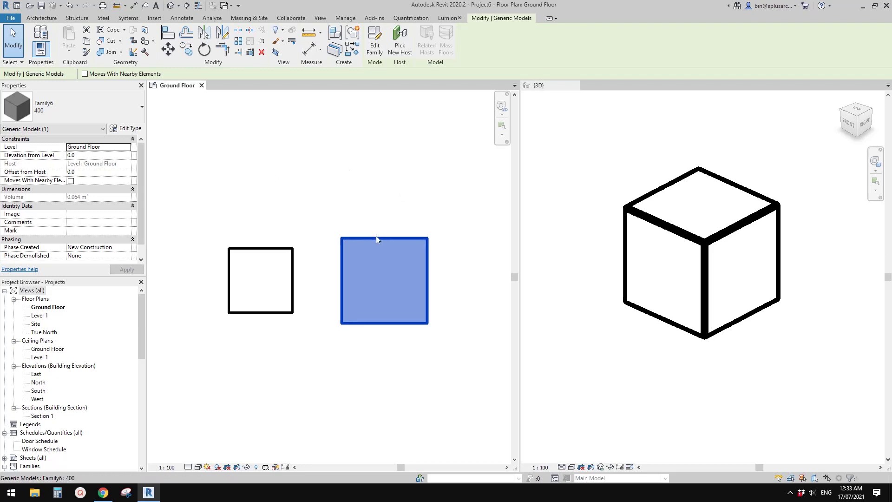
pyautogui.moveTo(382, 240); pyautogui.dragTo(385, 239, button='middle')
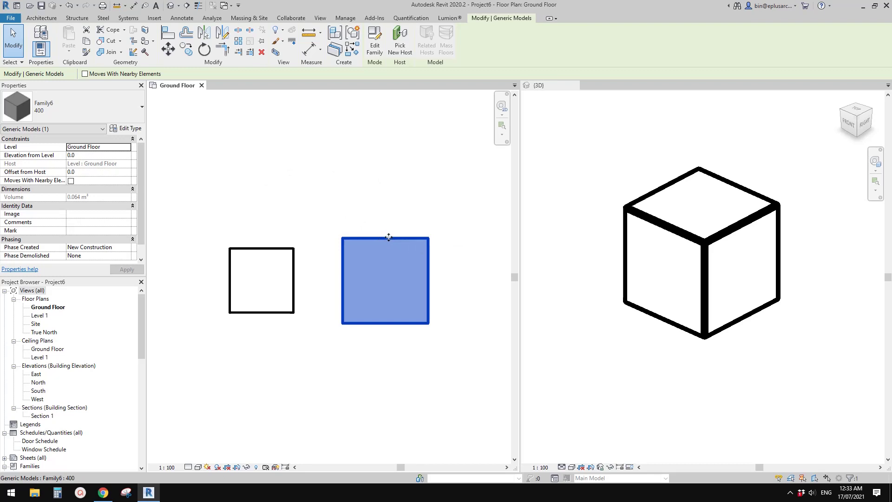
pyautogui.press('Escape')
pyautogui.moveTo(391, 237); pyautogui.dragTo(388, 237, button='middle')
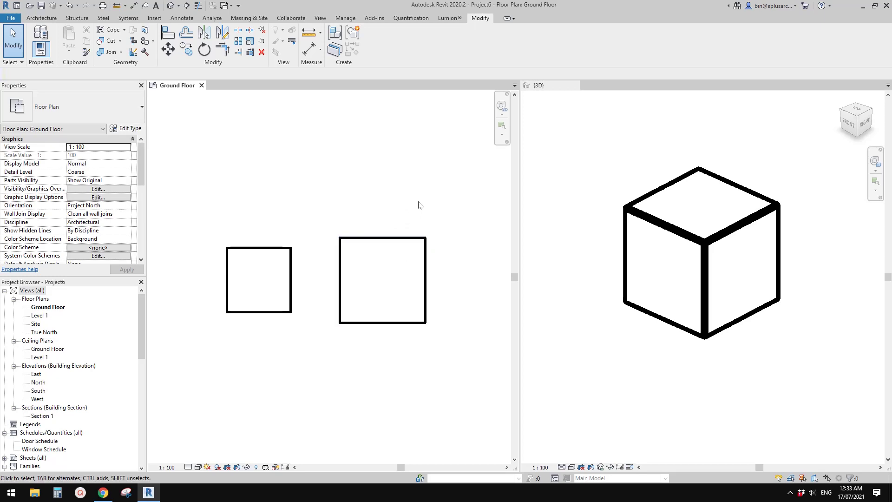
pyautogui.scroll(-1, 400, 217)
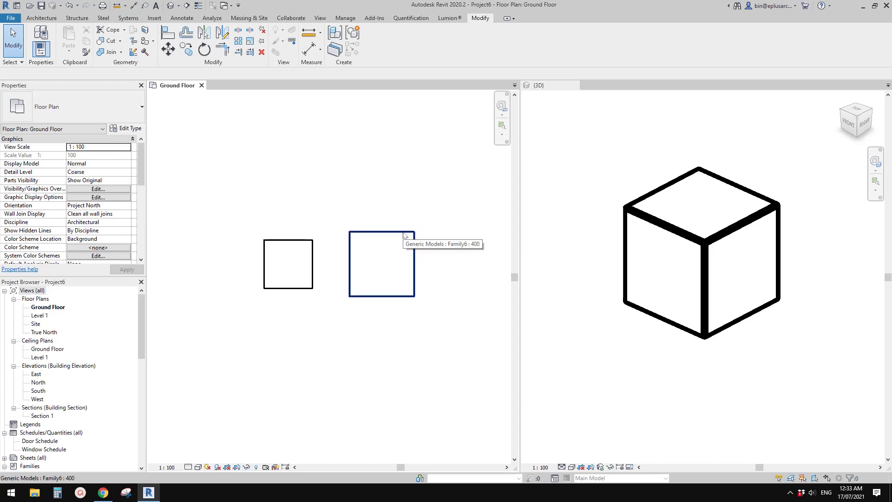
pyautogui.moveTo(379, 193); pyautogui.dragTo(373, 199, button='middle')
pyautogui.scroll(1, 365, 169)
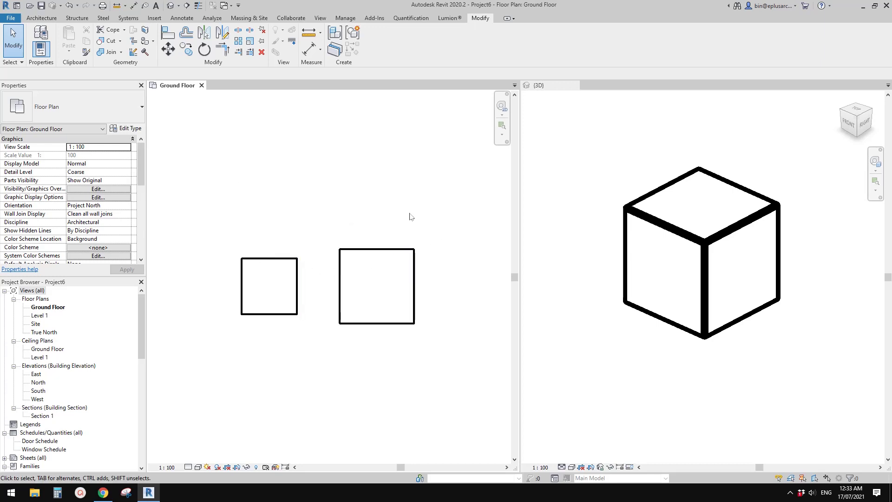
pyautogui.moveTo(397, 210); pyautogui.dragTo(387, 207, button='middle')
pyautogui.click(584, 213)
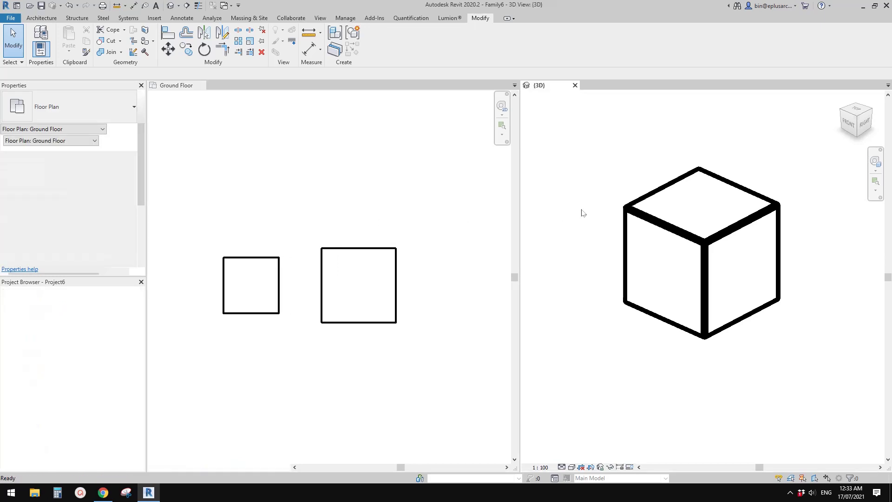
pyautogui.click(339, 231)
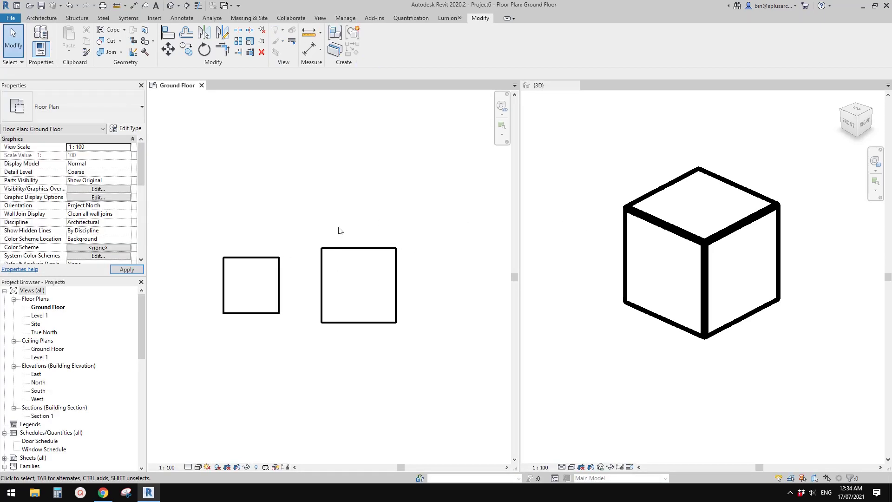
pyautogui.moveTo(338, 231)
pyautogui.mouseDown(button='middle')
pyautogui.moveTo(350, 231)
pyautogui.moveTo(345, 241)
pyautogui.mouseUp(button='middle')
# Select both cubes in the Ground Floor plan, review the family types available for them, then clear the selection.
pyautogui.click(344, 249)
pyautogui.scroll(1, 368, 257)
pyautogui.click(334, 244)
pyautogui.click(321, 254)
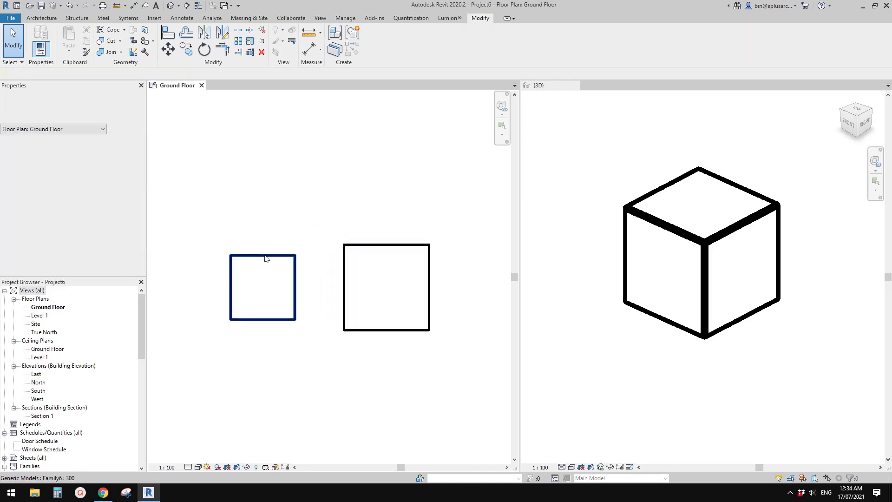
pyautogui.click(265, 256)
pyautogui.click(366, 244)
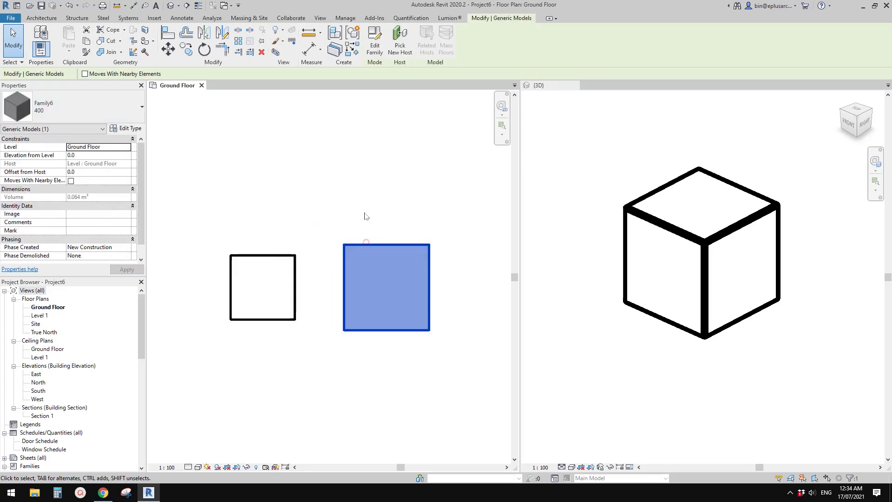
pyautogui.moveTo(368, 214); pyautogui.dragTo(263, 275)
pyautogui.click(70, 110)
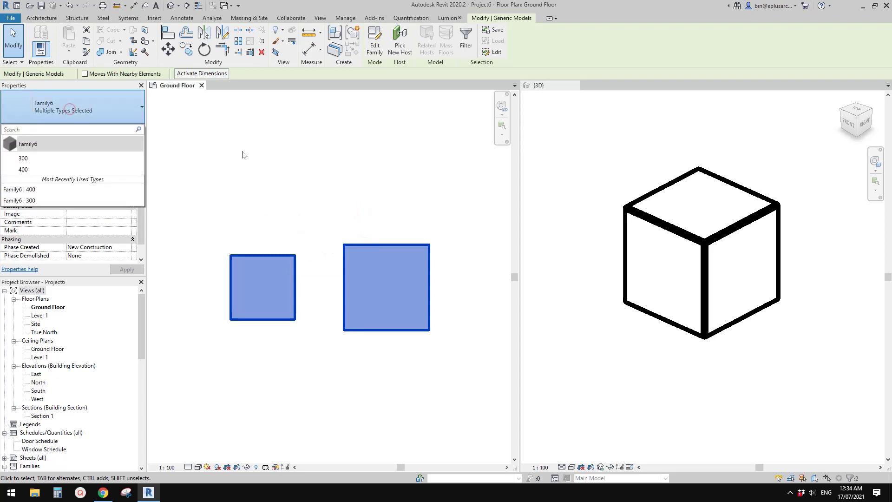
pyautogui.click(283, 149)
pyautogui.click(100, 107)
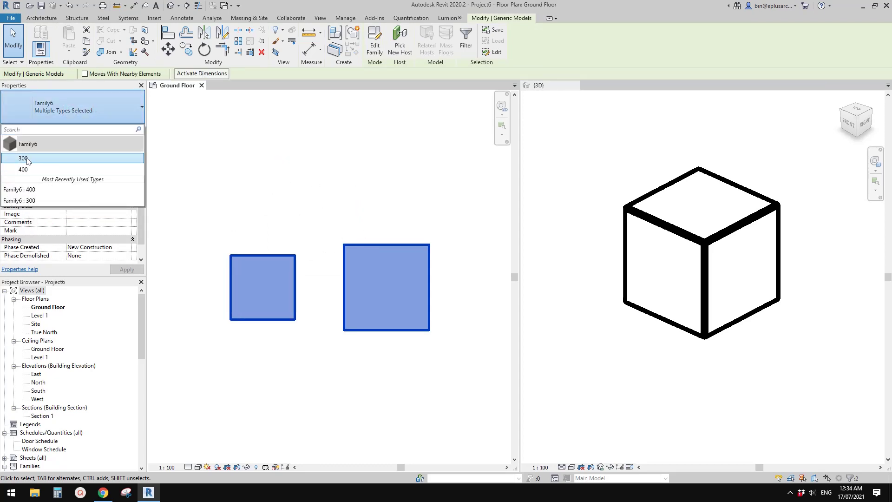
pyautogui.moveTo(29, 161)
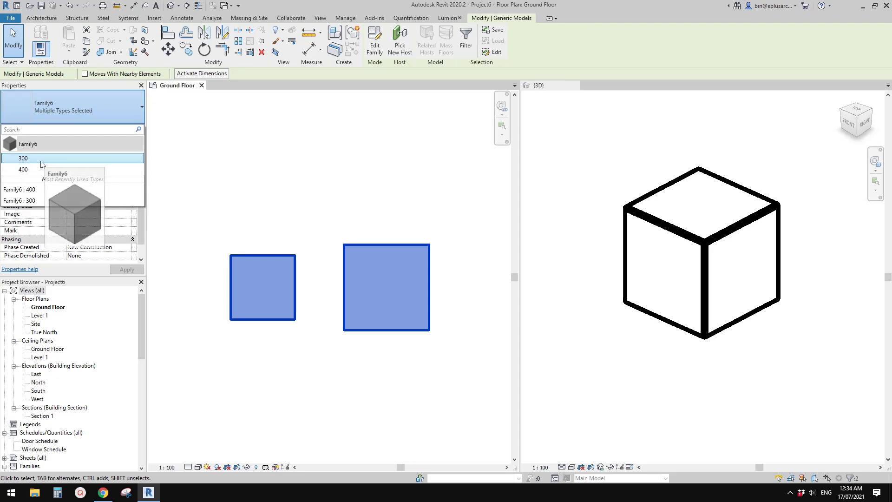
pyautogui.click(322, 175)
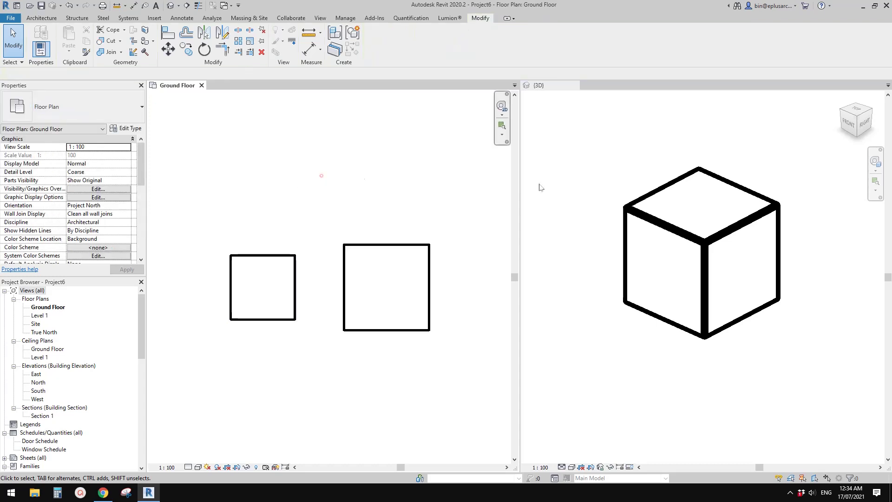
# Check the list of types defined in the cube family's Family Types, then close it without changes.
pyautogui.doubleClick(640, 174)
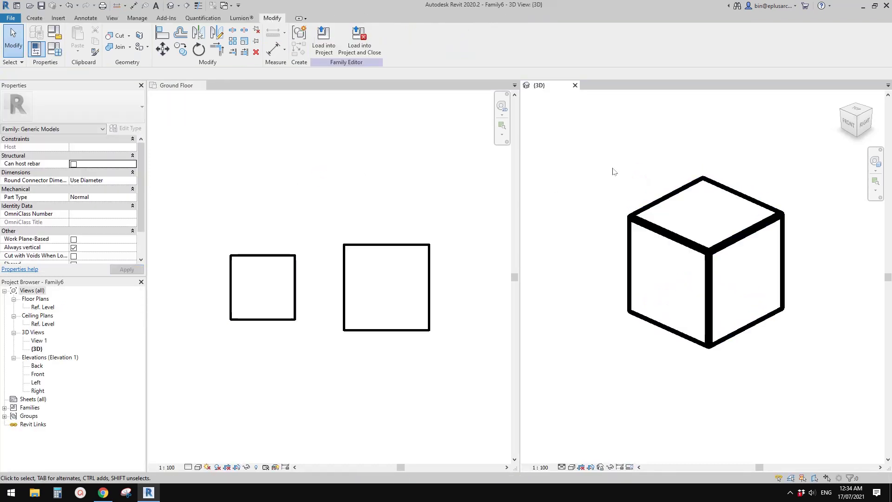
pyautogui.click(54, 48)
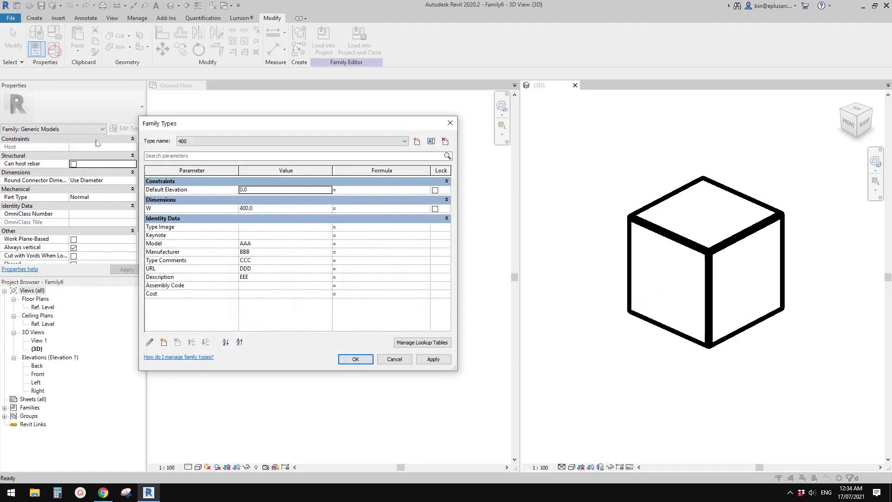
pyautogui.click(210, 141)
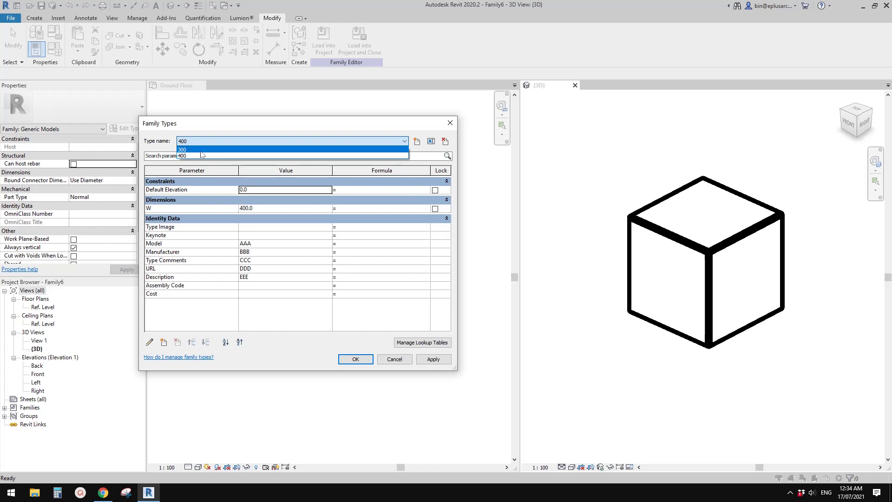
pyautogui.click(551, 182)
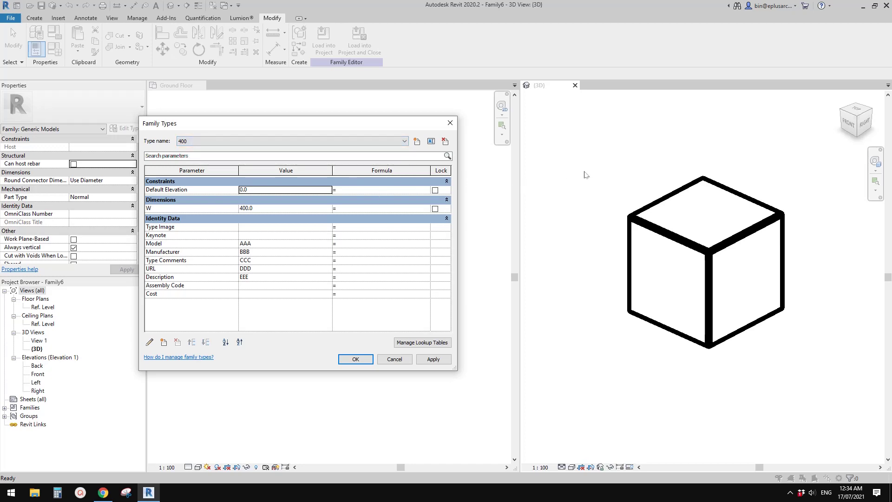
pyautogui.click(450, 123)
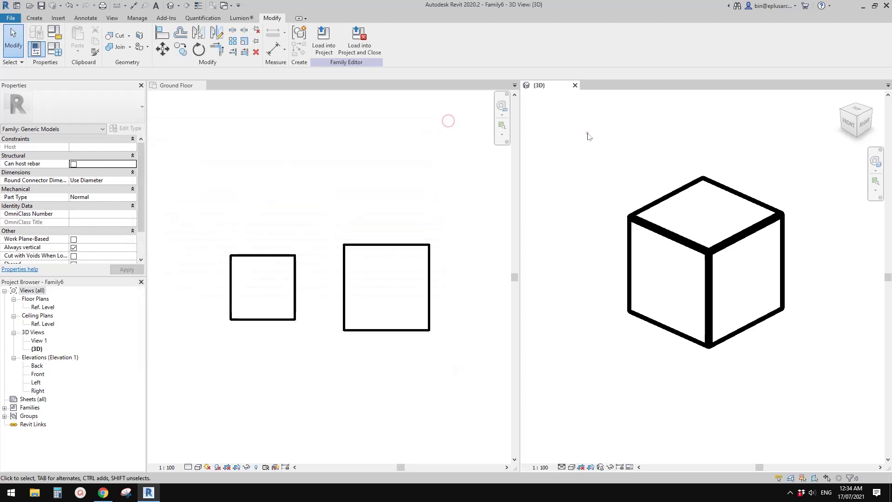
# Rename the larger cube's type in the Ground Floor plan to "400 for project A".
pyautogui.click(385, 216)
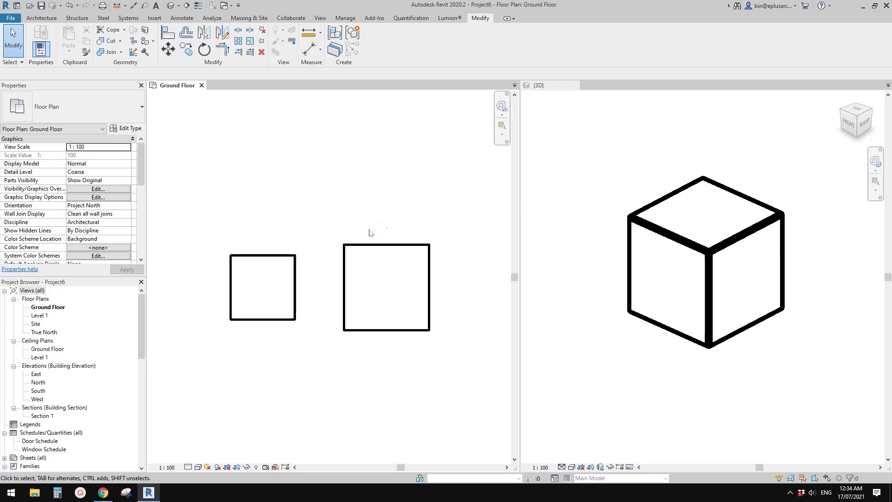
pyautogui.scroll(2, 370, 233)
pyautogui.click(362, 240)
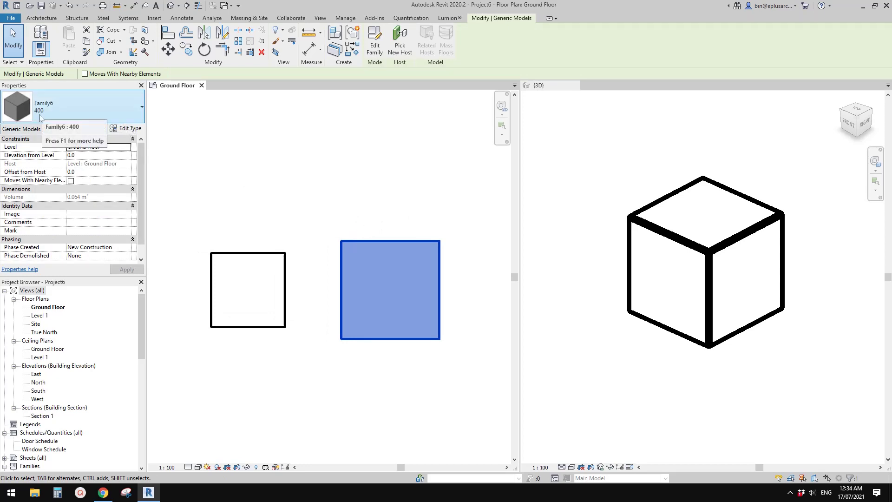
pyautogui.click(125, 128)
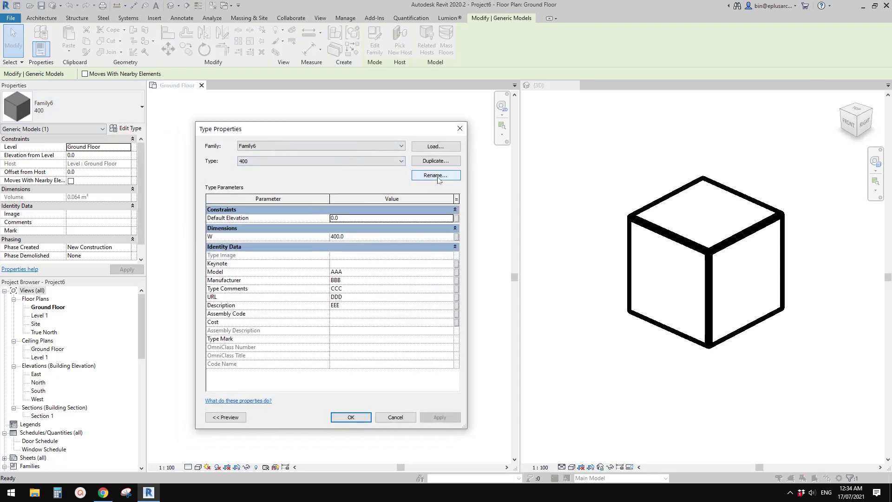
pyautogui.click(437, 177)
pyautogui.click(528, 234)
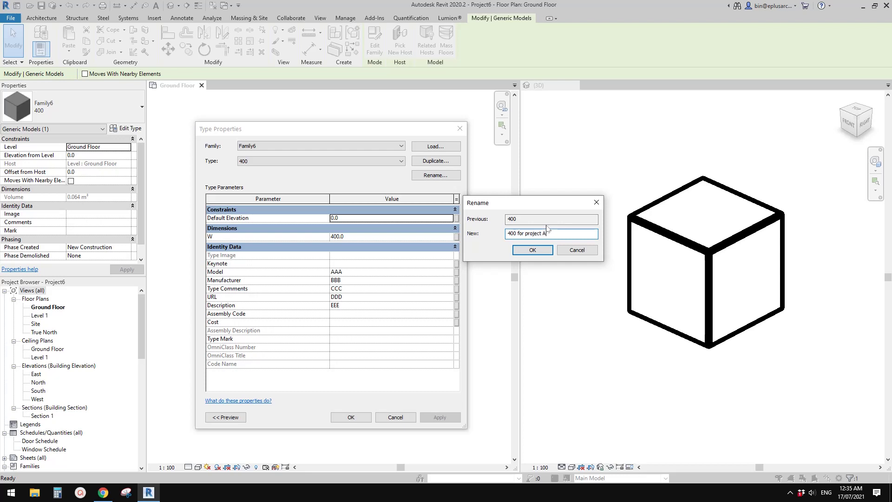
pyautogui.click(533, 251)
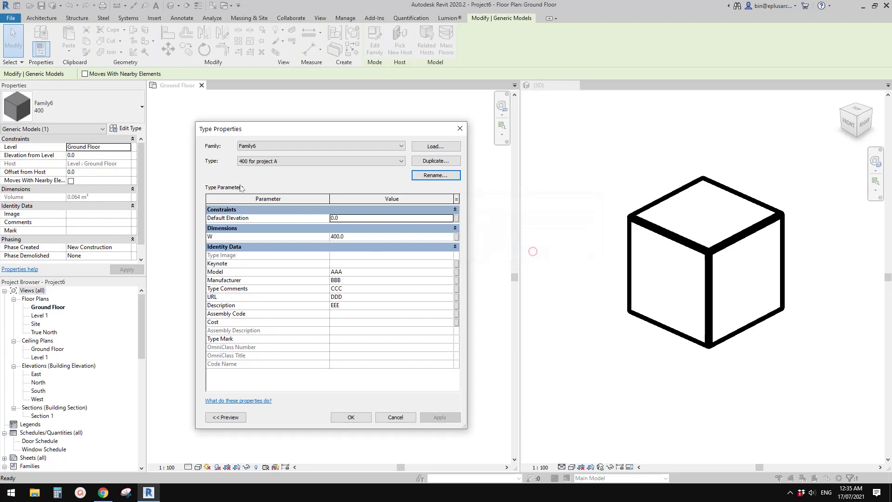
pyautogui.moveTo(302, 134); pyautogui.dragTo(294, 114)
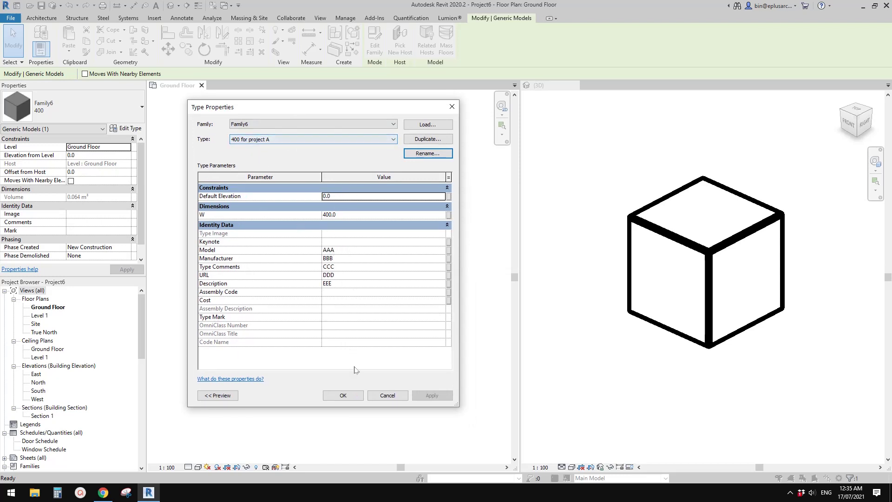
pyautogui.click(351, 395)
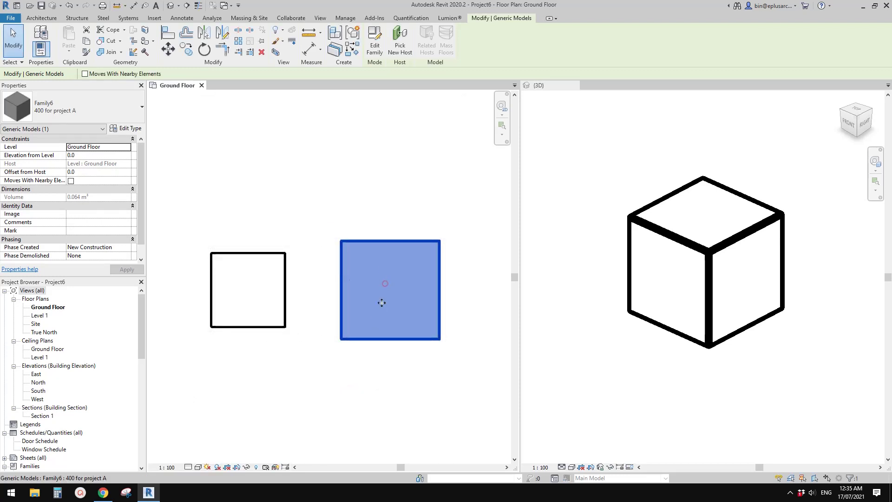
pyautogui.click(385, 284)
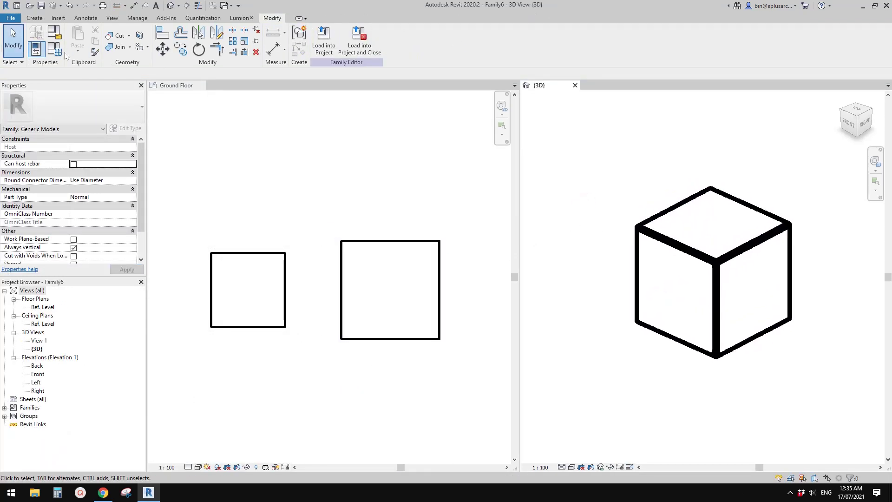
# In the family's type 400, set Model to 111, Manufacturer to 222, Type Comments to 333, URL to 444 and Description to 555.
pyautogui.click(54, 49)
pyautogui.click(189, 142)
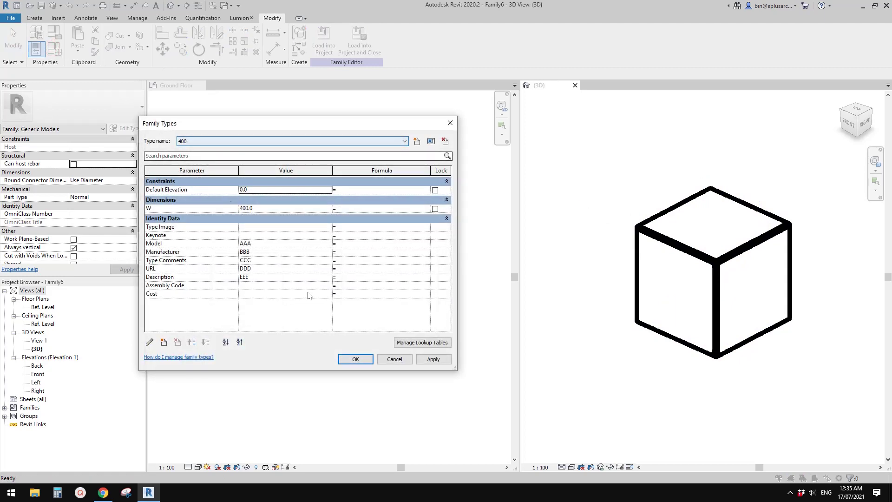
pyautogui.click(263, 246)
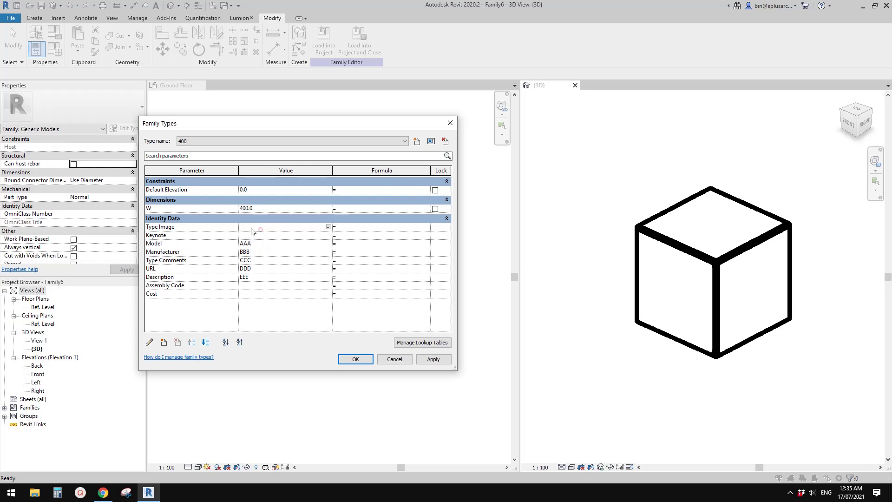
pyautogui.write('111')
pyautogui.click(264, 251)
pyautogui.write('222')
pyautogui.click(264, 260)
pyautogui.write('333')
pyautogui.click(262, 269)
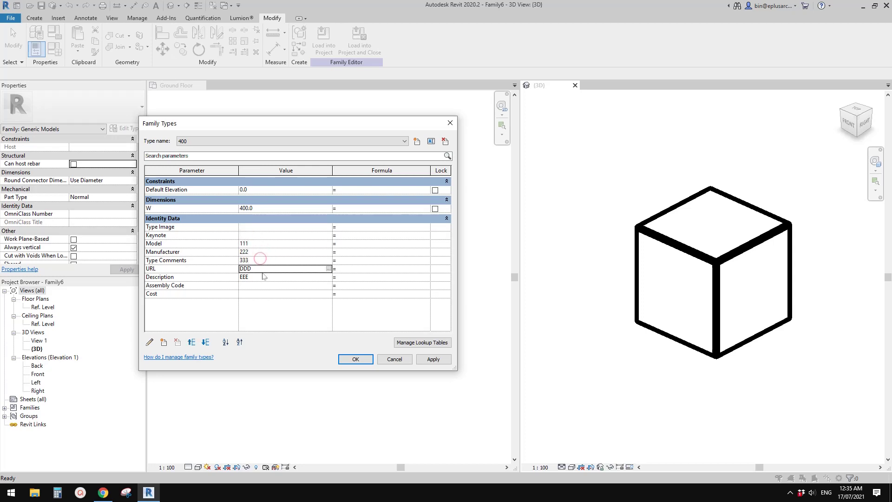
pyautogui.write('444')
pyautogui.click(261, 278)
pyautogui.write('555')
pyautogui.click(356, 359)
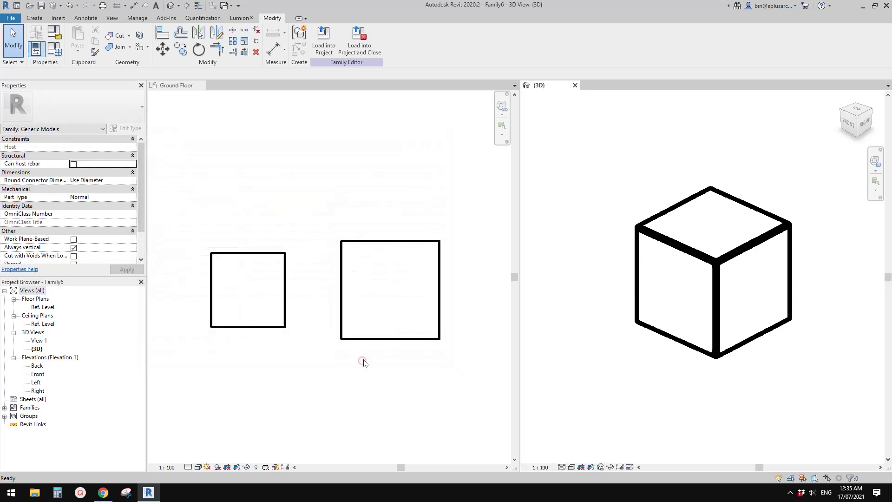
# Load the edited cube family into the project again, overwriting the existing version and its parameter values.
pyautogui.click(358, 221)
pyautogui.click(590, 207)
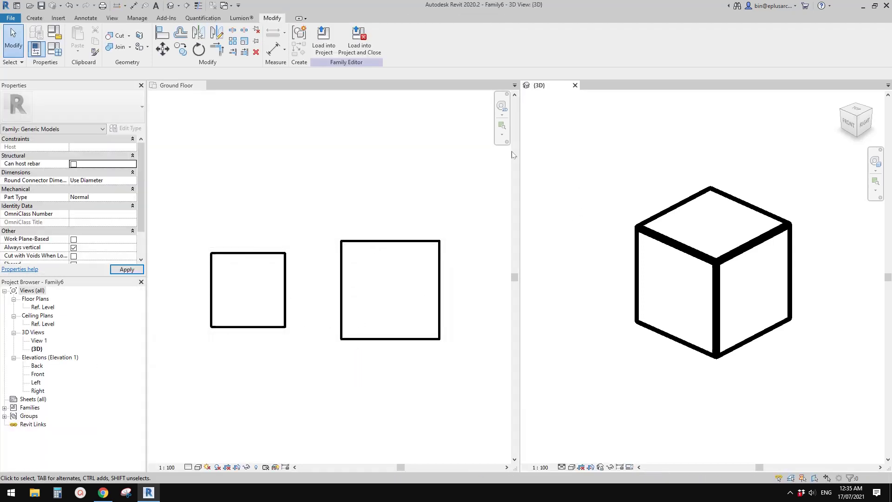
pyautogui.click(321, 43)
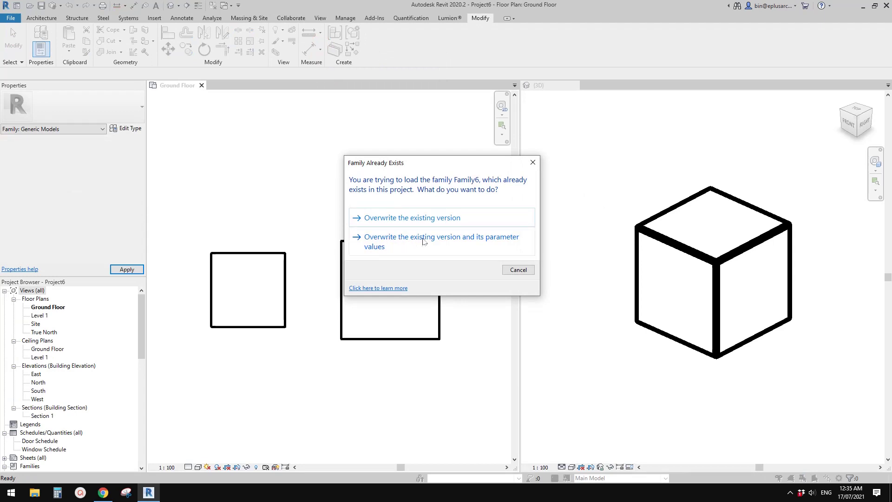
pyautogui.click(448, 244)
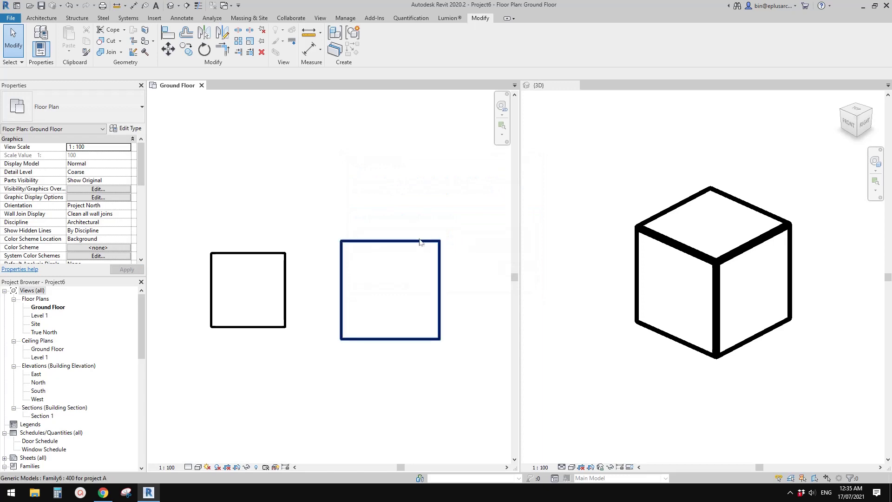
# Review the types available for the larger cube in the plan, keeping "400 for project A", then deselect it.
pyautogui.click(419, 244)
pyautogui.click(111, 113)
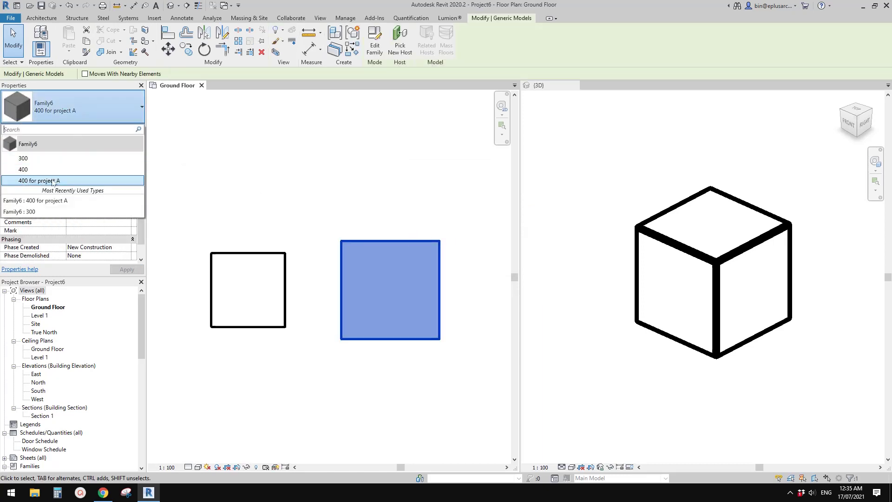
pyautogui.click(50, 182)
pyautogui.click(242, 153)
# Inspect the identity data in the type properties of the larger cube's "400 for project A" type.
pyautogui.click(367, 243)
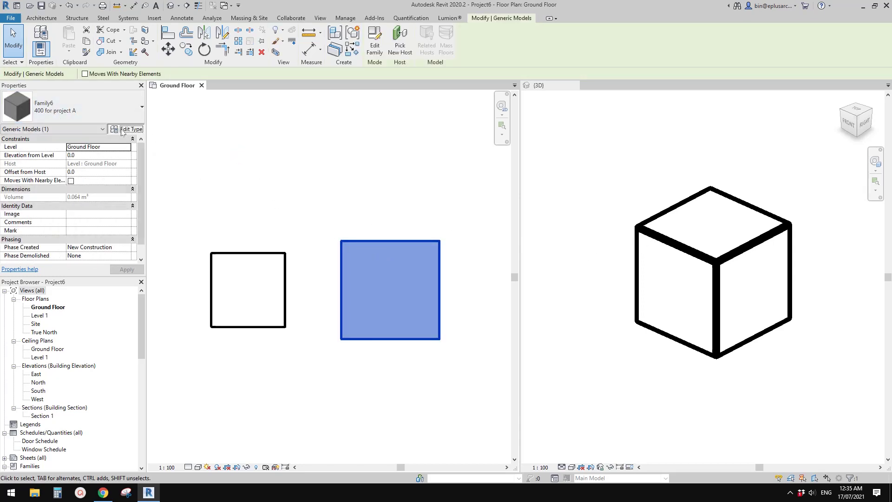
pyautogui.click(126, 129)
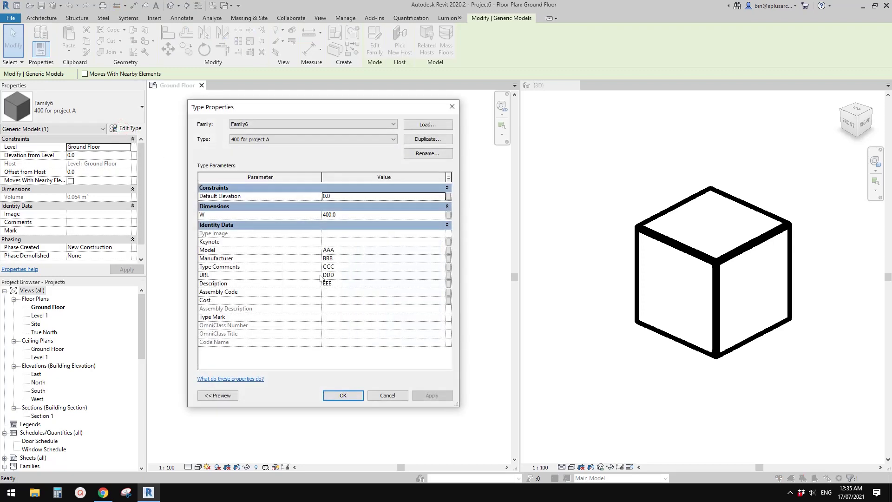
pyautogui.click(452, 106)
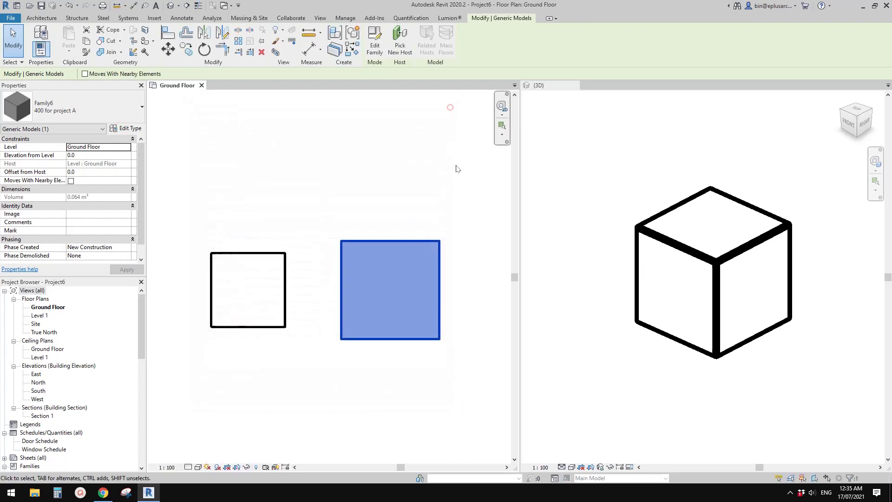
pyautogui.click(450, 108)
# Change the larger cube in the Ground Floor plan to type 400 and check the identity data in its type properties.
pyautogui.click(407, 243)
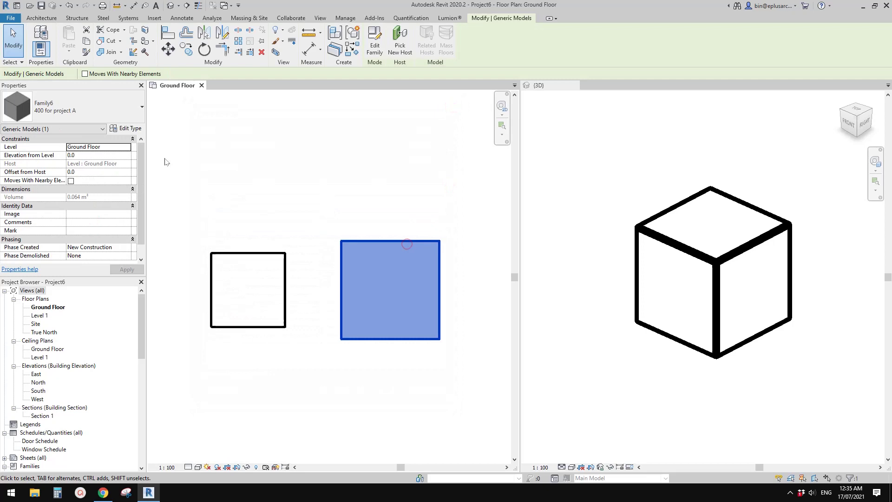
pyautogui.click(98, 107)
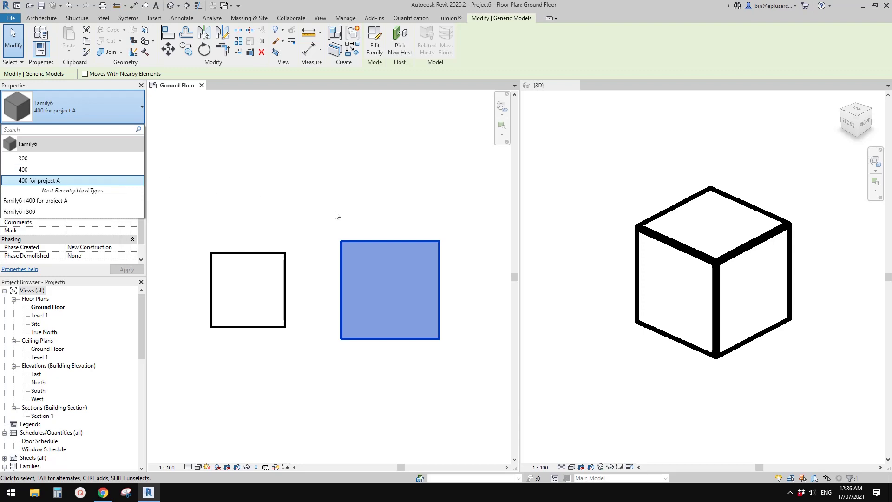
pyautogui.click(334, 209)
pyautogui.click(371, 244)
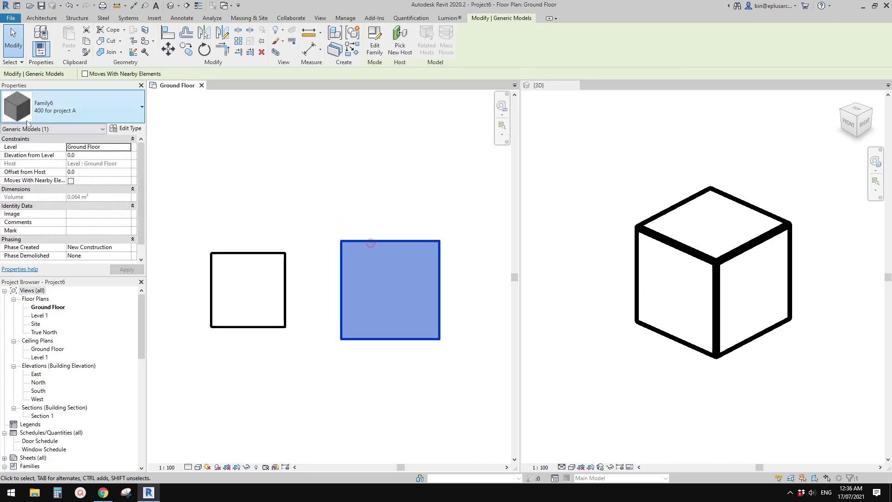
pyautogui.click(27, 120)
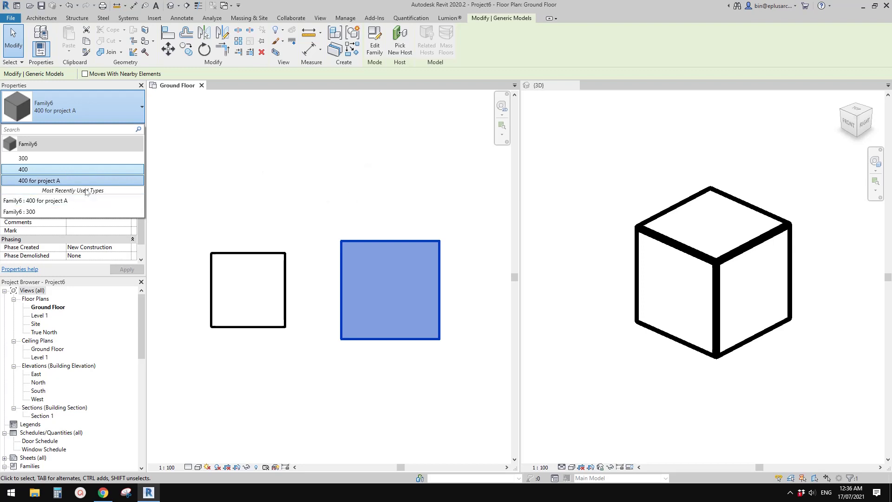
pyautogui.click(31, 172)
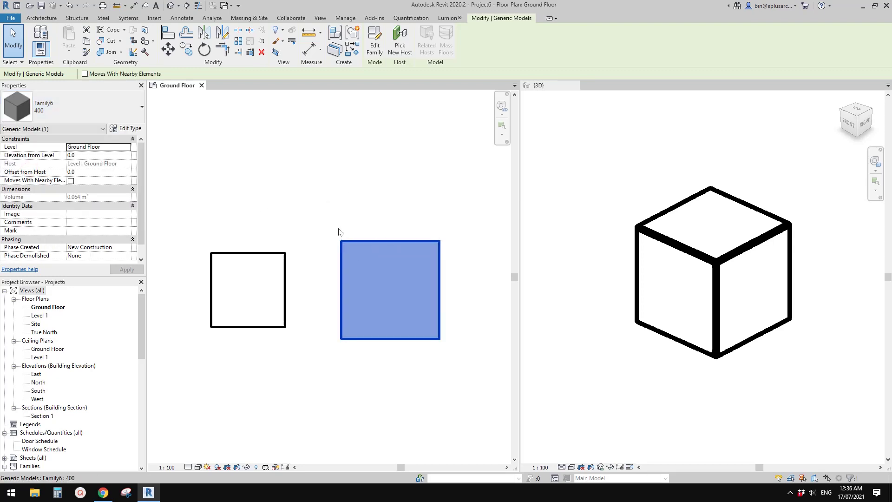
pyautogui.click(127, 129)
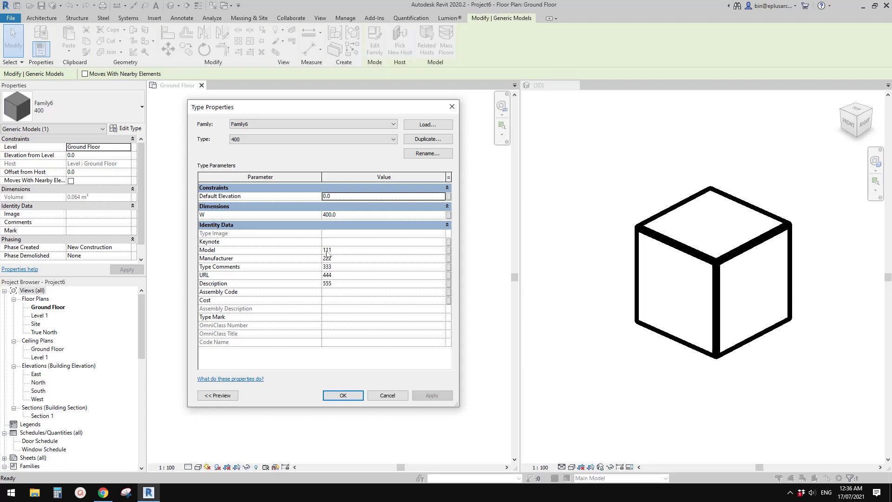
pyautogui.click(451, 108)
# Assign the Glass material to the cube extrusion in the family and deselect it.
pyautogui.doubleClick(707, 256)
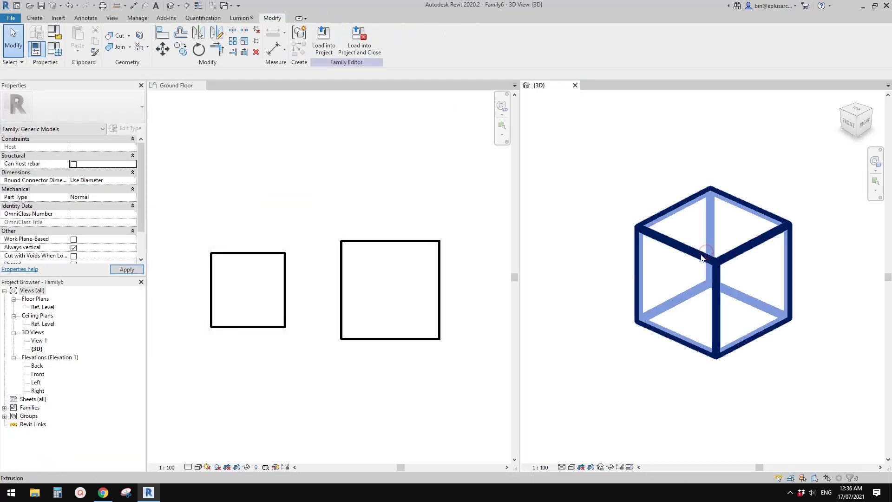
pyautogui.click(55, 48)
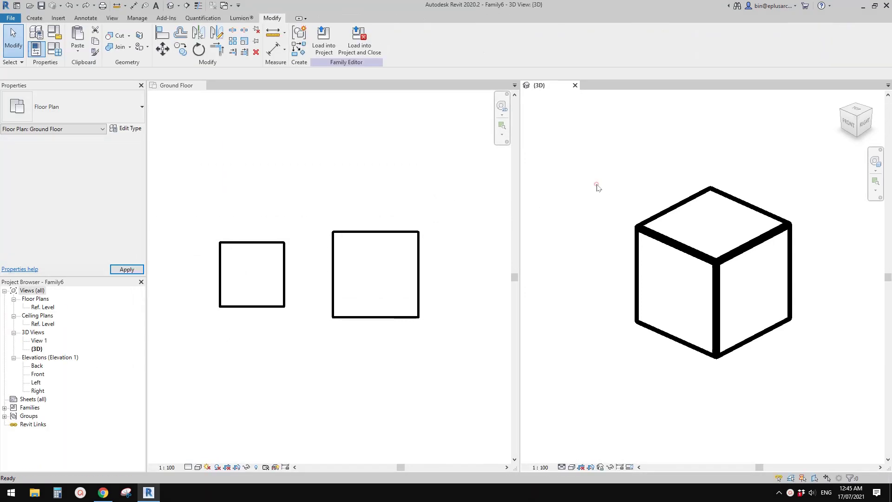
pyautogui.click(597, 184)
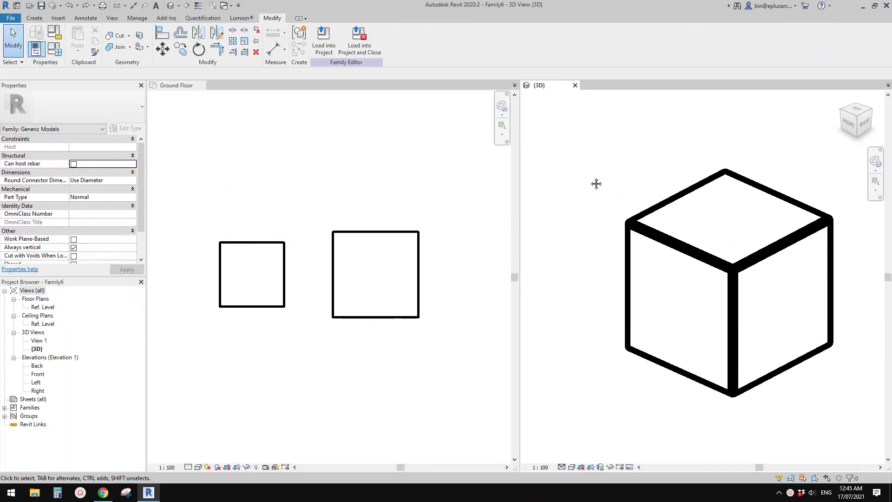
pyautogui.click(681, 223)
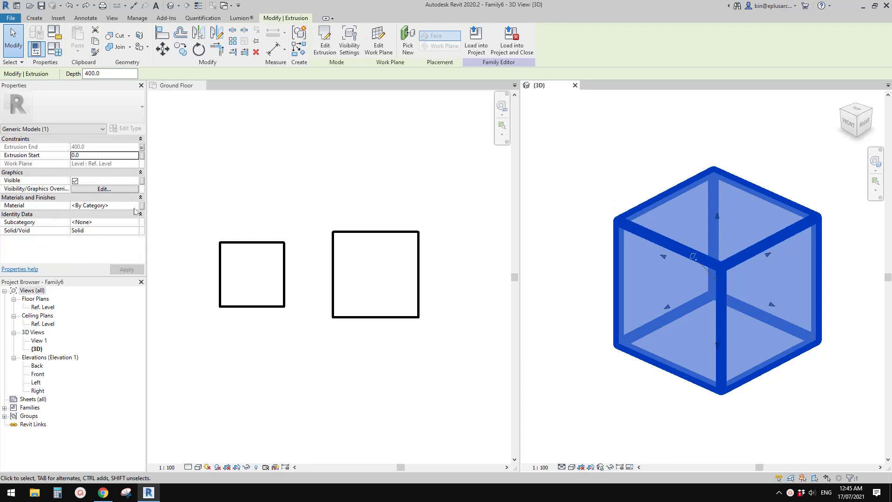
pyautogui.click(134, 205)
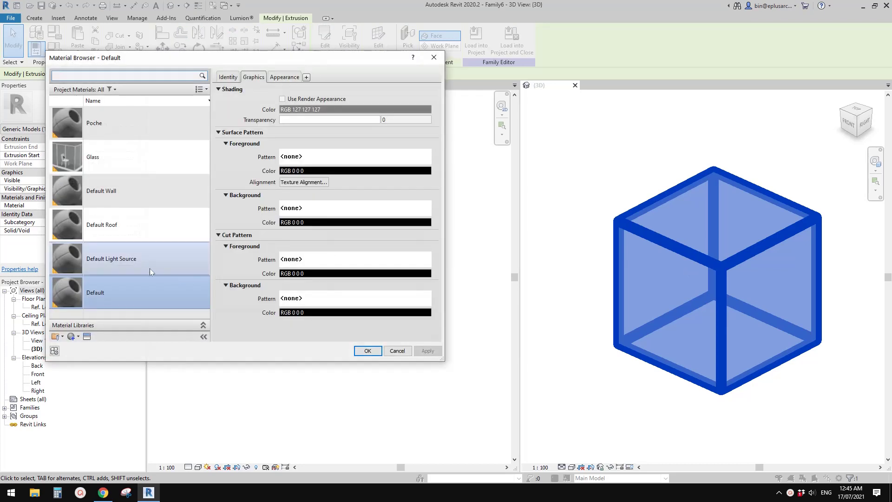
pyautogui.click(91, 155)
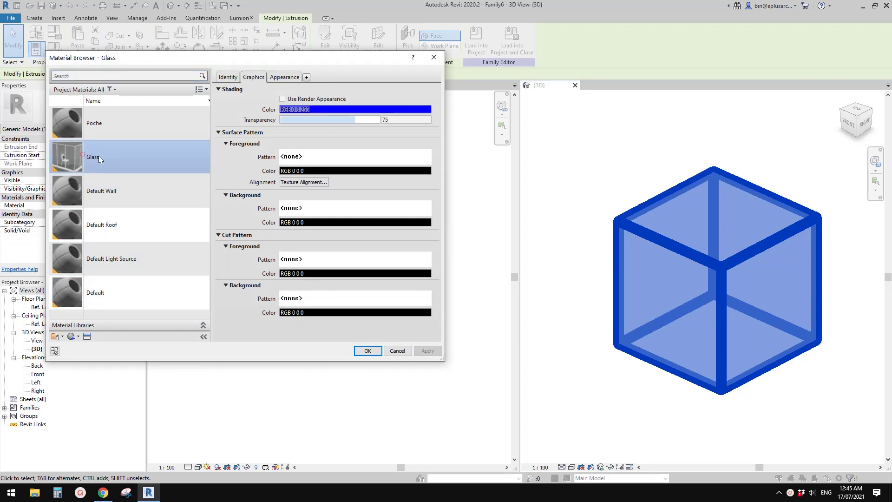
pyautogui.click(367, 351)
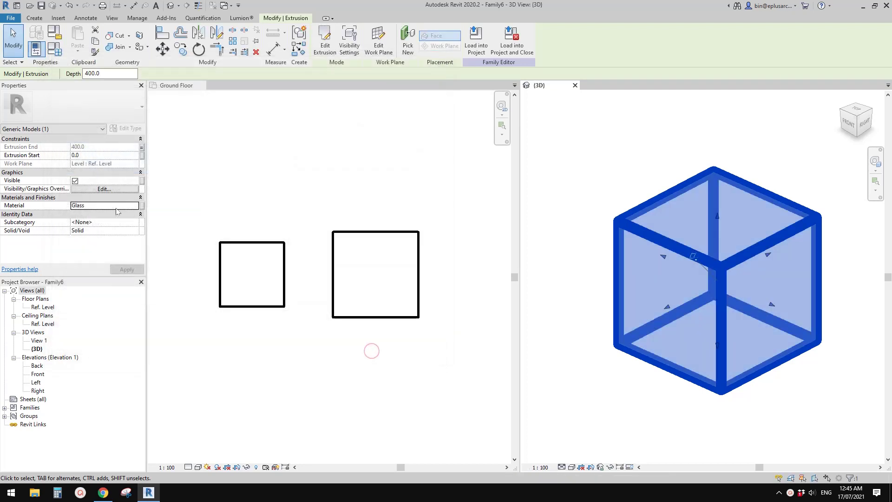
pyautogui.click(584, 193)
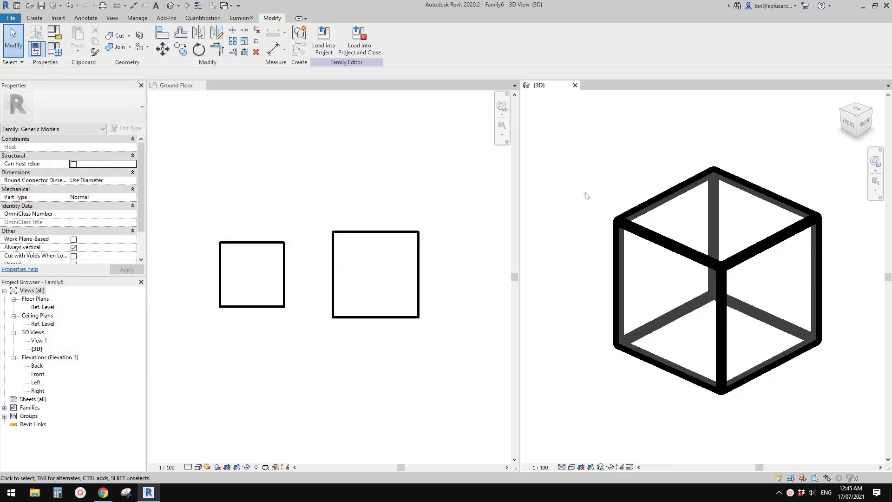
# Load the cube family into the project, overwriting only the existing version, and set the Ground Floor plan to Shaded.
pyautogui.click(330, 48)
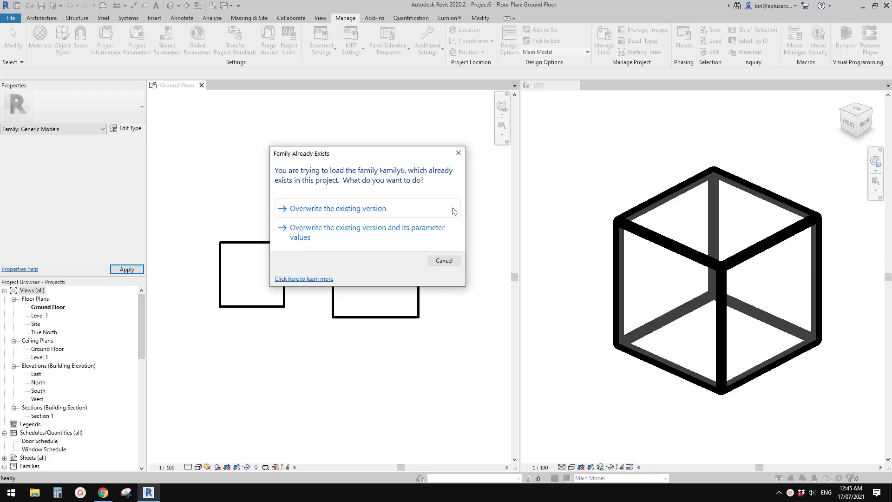
pyautogui.click(352, 209)
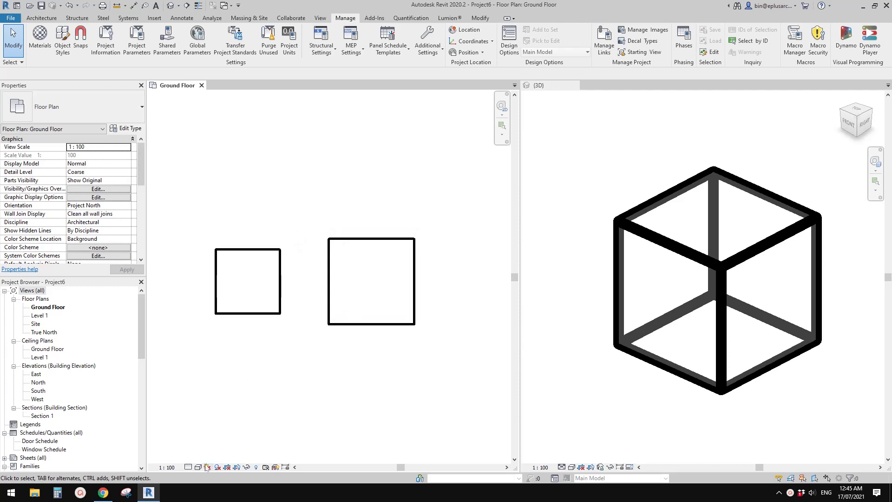
pyautogui.click(198, 467)
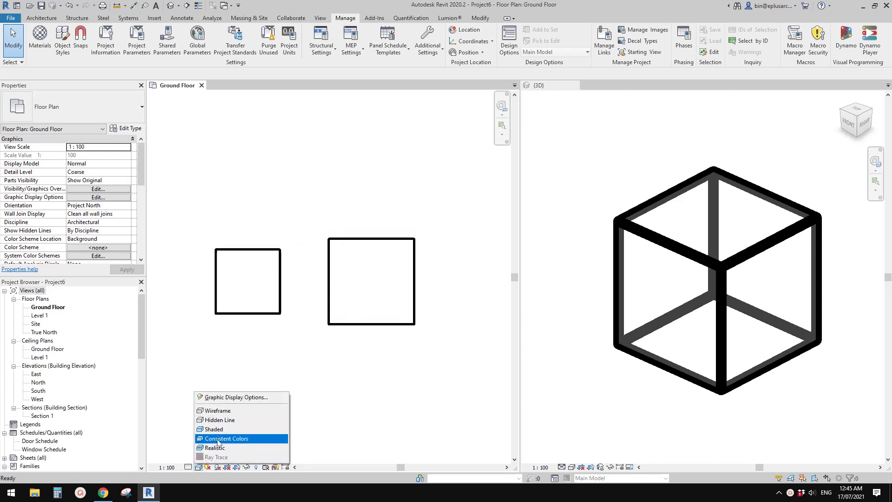
pyautogui.click(219, 429)
# Examine the larger cube and its properties in the shaded Ground Floor plan.
pyautogui.click(372, 302)
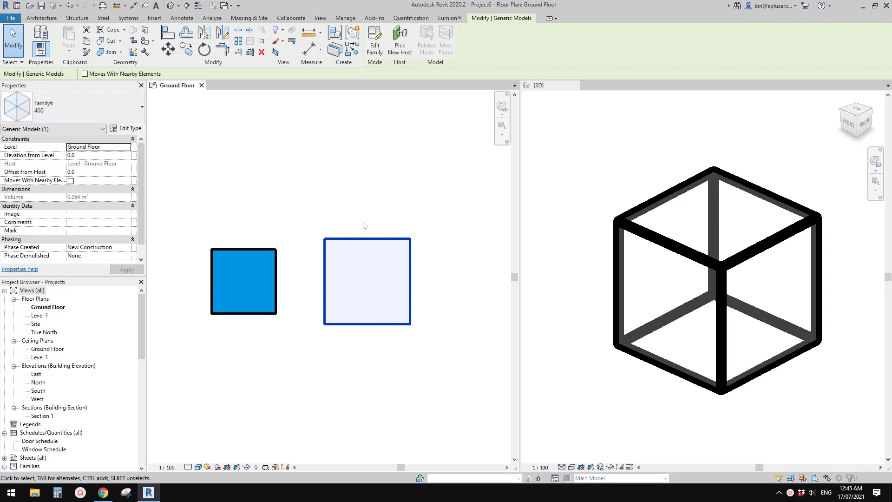
pyautogui.moveTo(365, 225)
pyautogui.mouseDown(button='middle')
pyautogui.moveTo(376, 210)
pyautogui.moveTo(351, 229)
pyautogui.moveTo(357, 218)
pyautogui.mouseUp(button='middle')
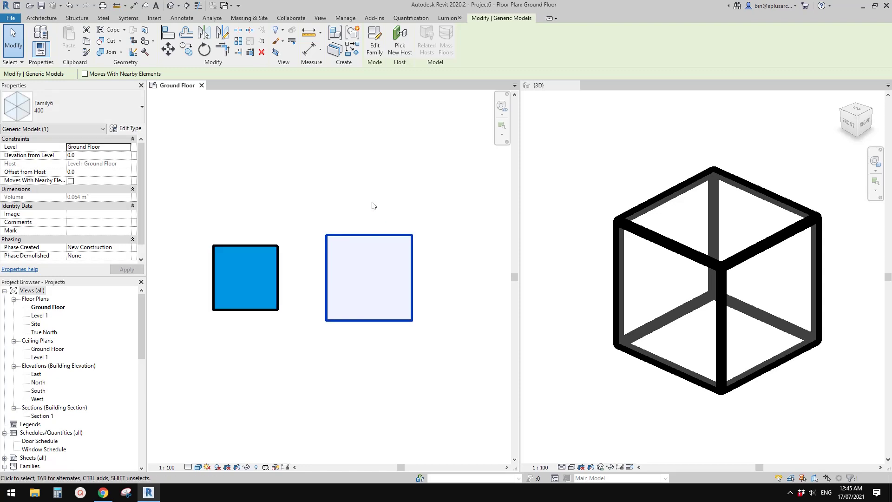
pyautogui.doubleClick(323, 259)
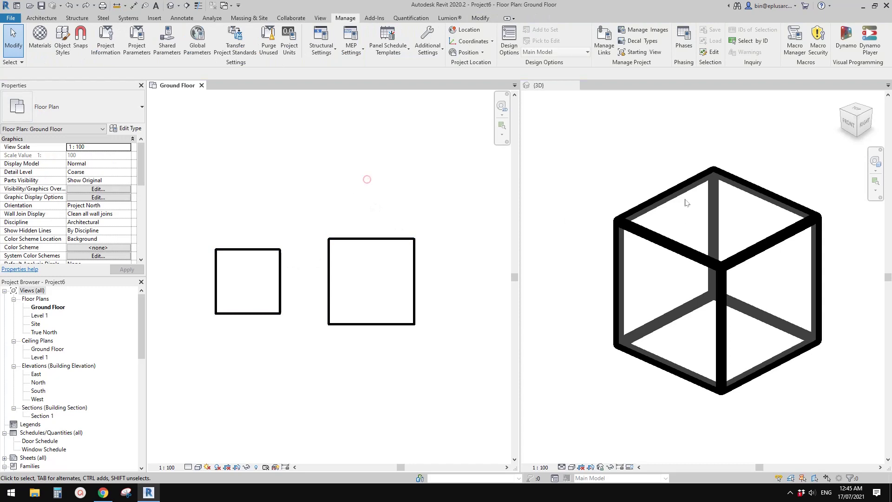
# Associate the cube extrusion's material in the family with a new type parameter named Material.
pyautogui.click(634, 240)
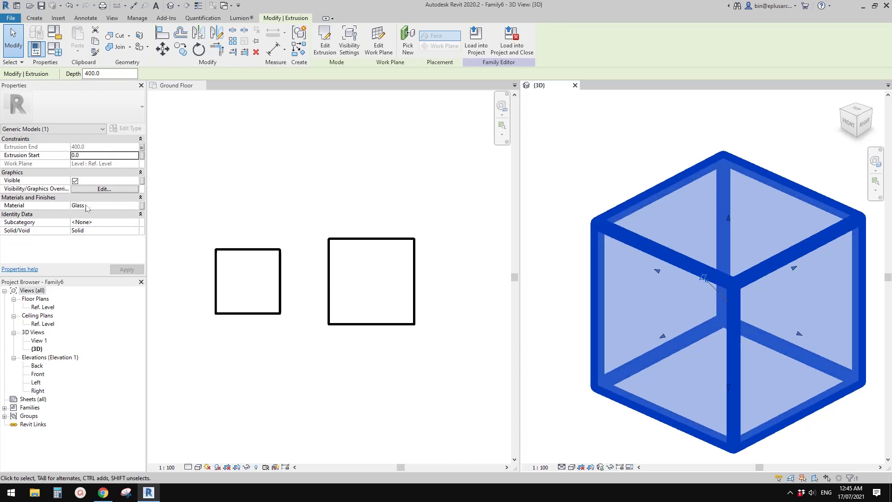
pyautogui.click(141, 205)
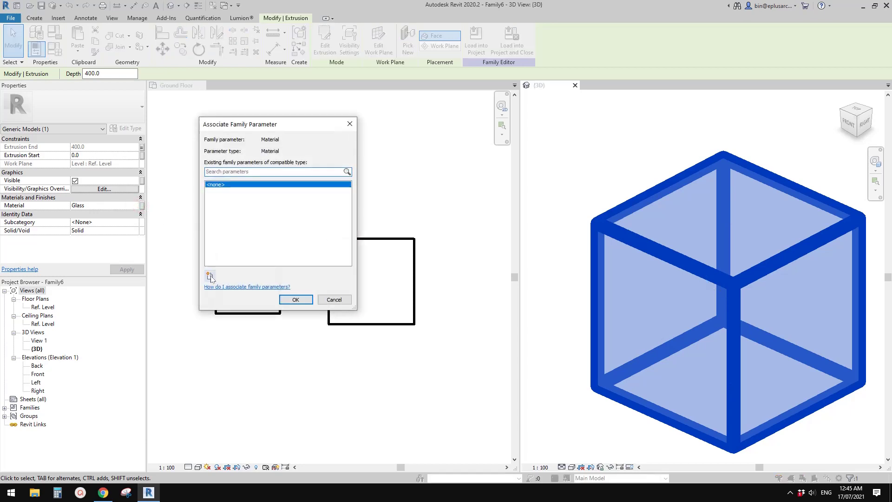
pyautogui.click(210, 276)
pyautogui.write('G')
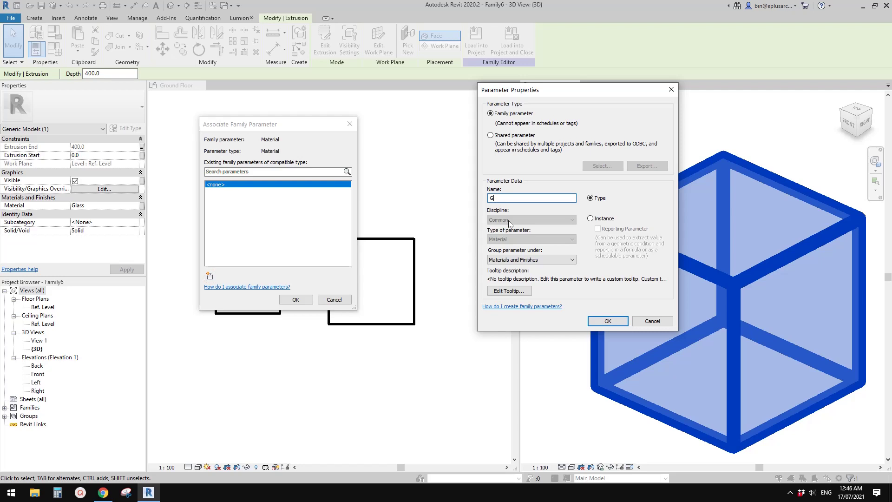
pyautogui.press('BackSpace')
pyautogui.write('Material')
pyautogui.click(607, 320)
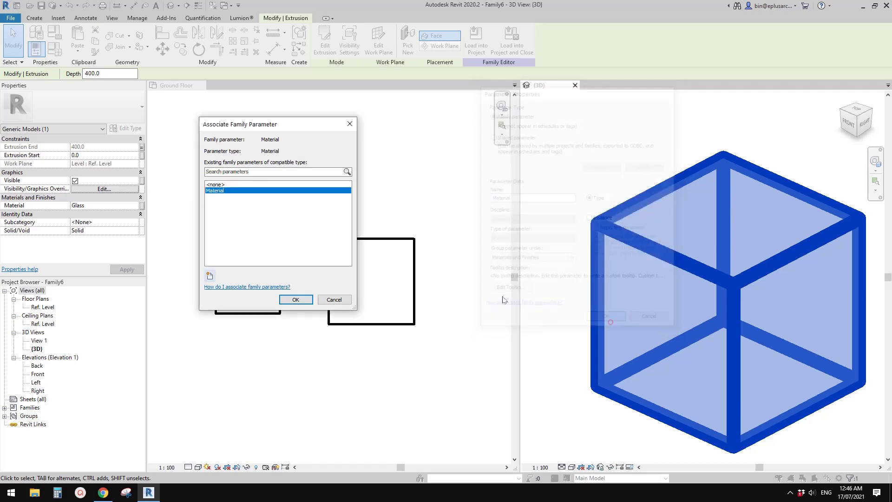
pyautogui.click(295, 300)
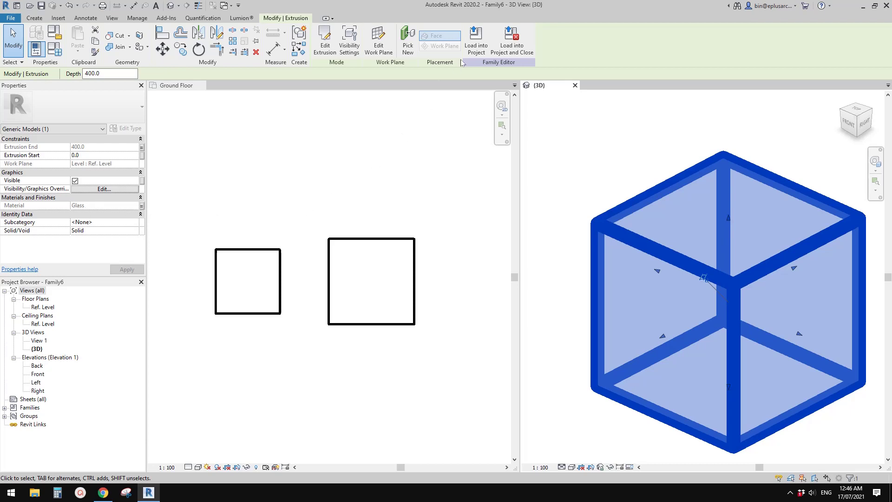
# Load the family with its material parameter into the project, overwriting only the existing version, and show the Ground Floor plan as Shaded.
pyautogui.click(475, 40)
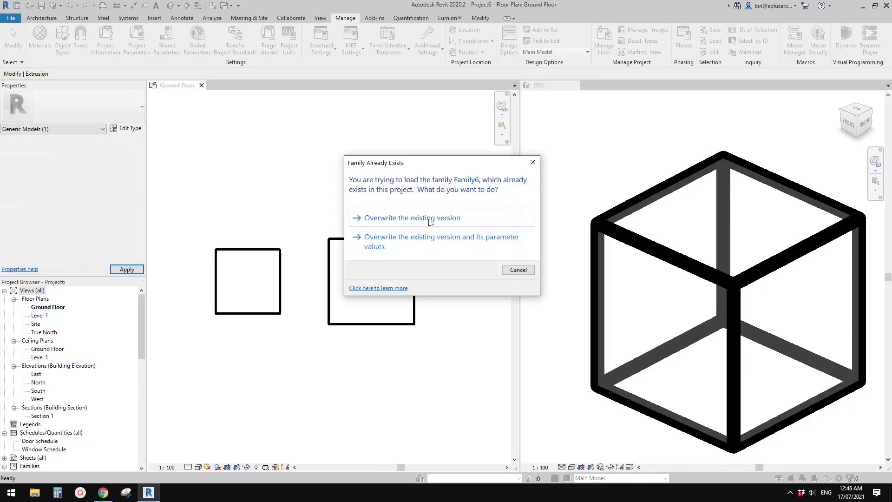
pyautogui.click(419, 219)
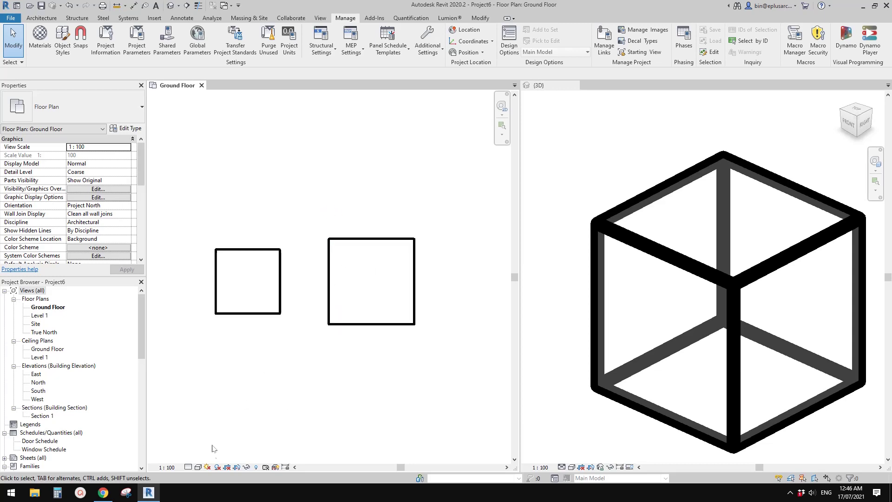
pyautogui.click(199, 468)
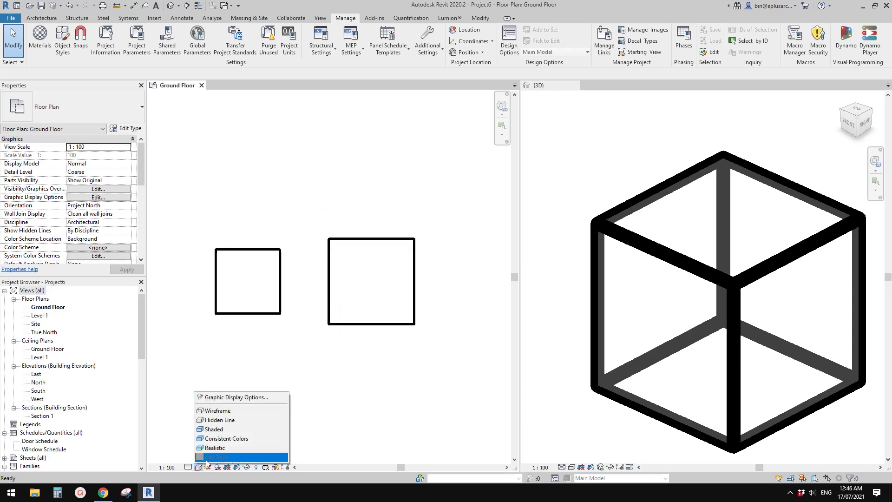
pyautogui.click(218, 438)
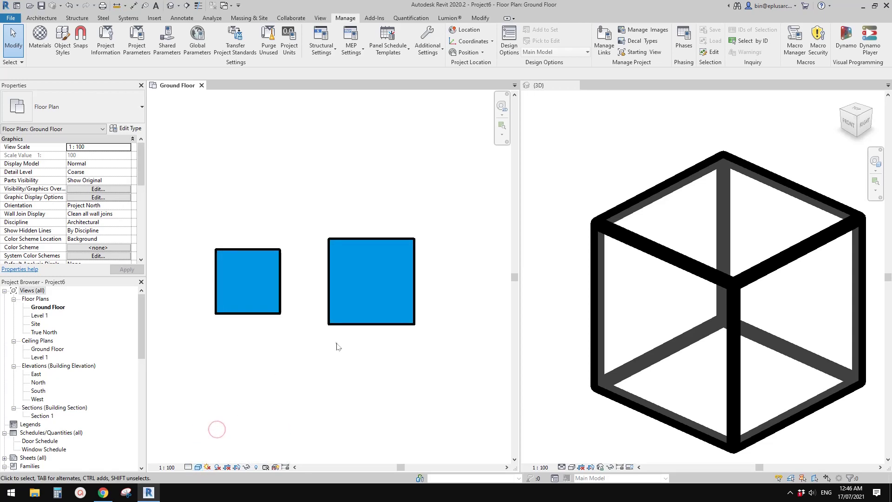
# Check the Material parameter in the larger cube's type properties, then close them and deselect the cube.
pyautogui.click(355, 272)
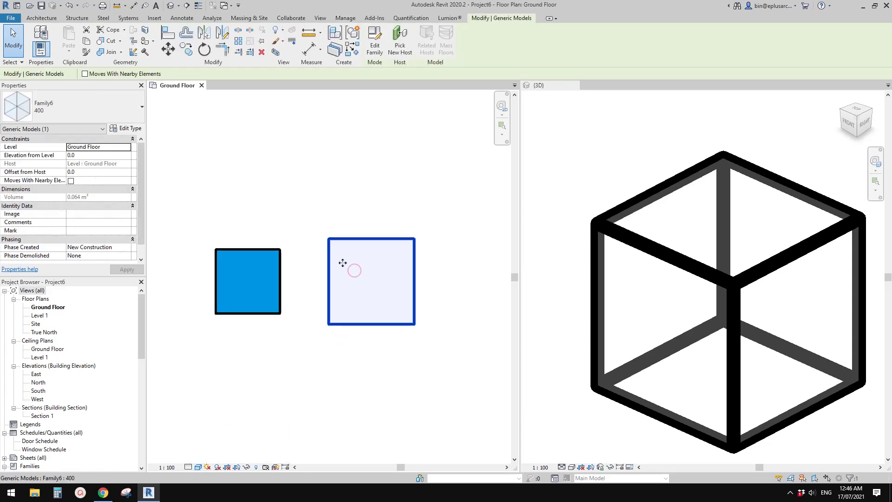
pyautogui.click(126, 128)
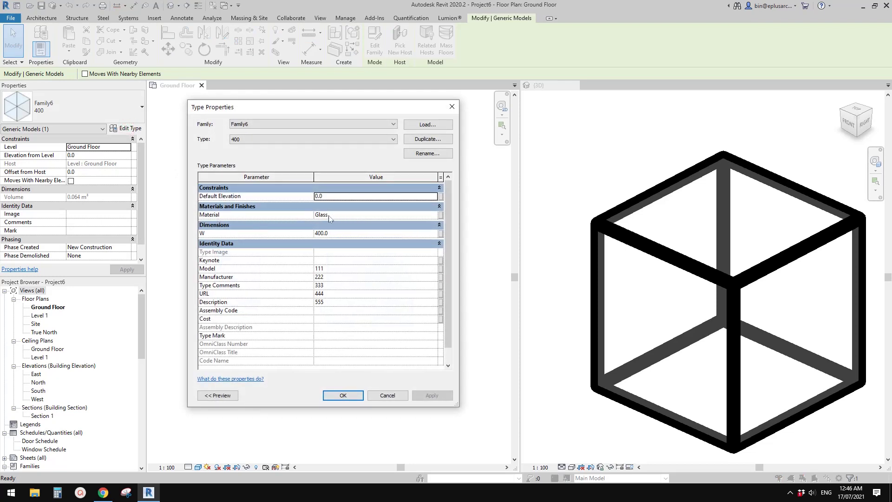
pyautogui.click(452, 107)
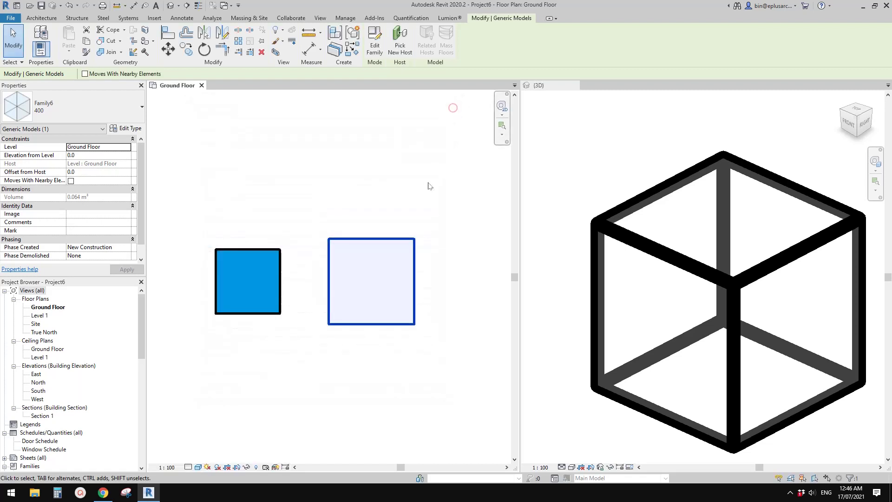
pyautogui.click(424, 183)
# Set the Material of type 400 to Default Roof in the cube family and display the family's 3D view as Shaded.
pyautogui.click(591, 160)
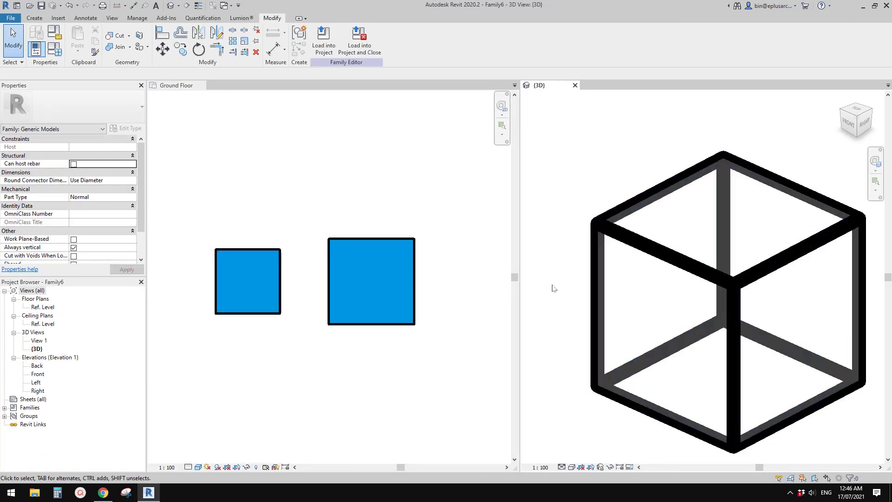
pyautogui.click(608, 233)
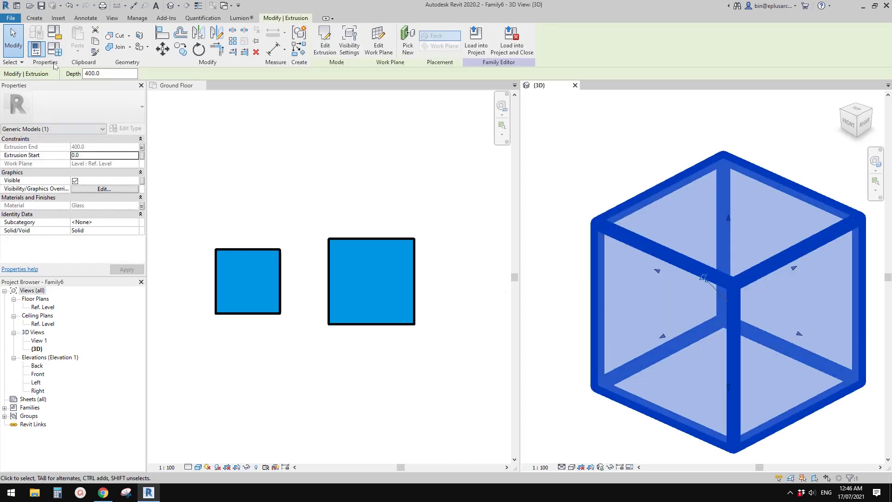
pyautogui.click(54, 48)
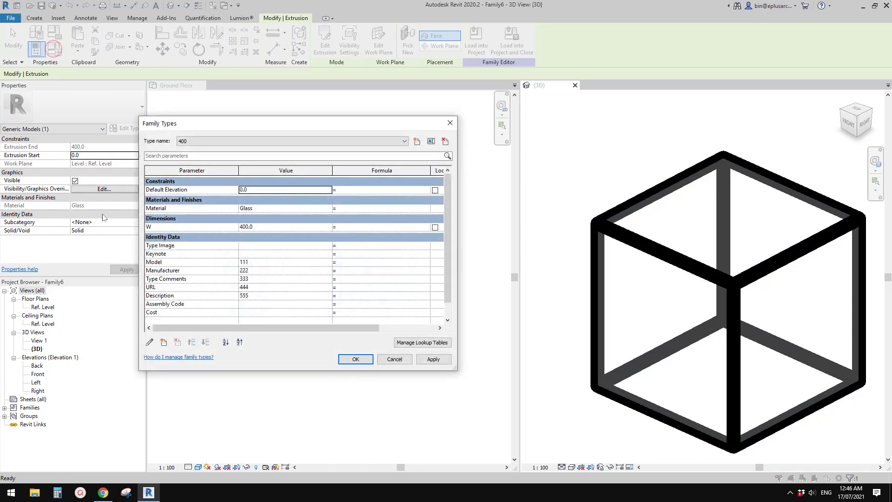
pyautogui.moveTo(286, 120); pyautogui.dragTo(344, 113)
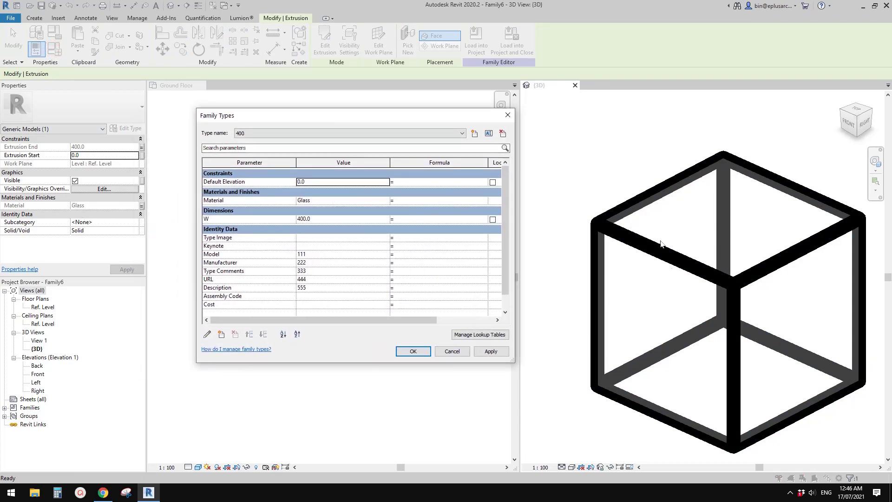
pyautogui.click(363, 200)
pyautogui.click(386, 200)
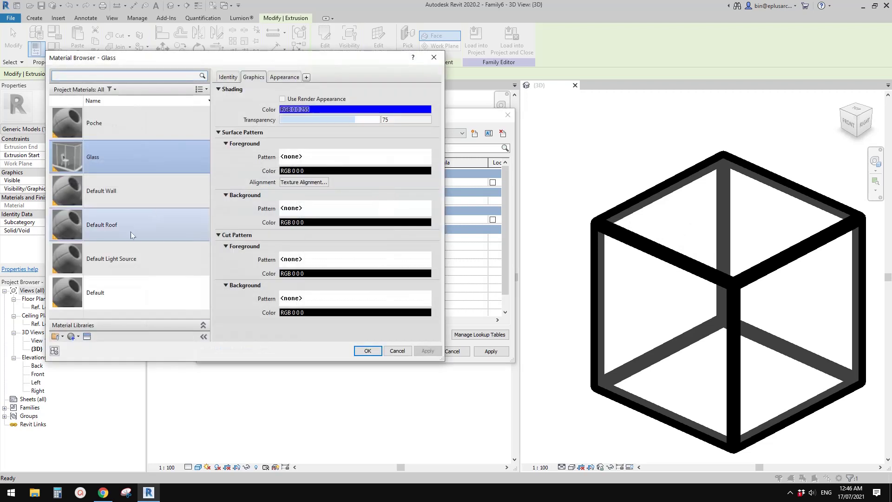
pyautogui.click(80, 124)
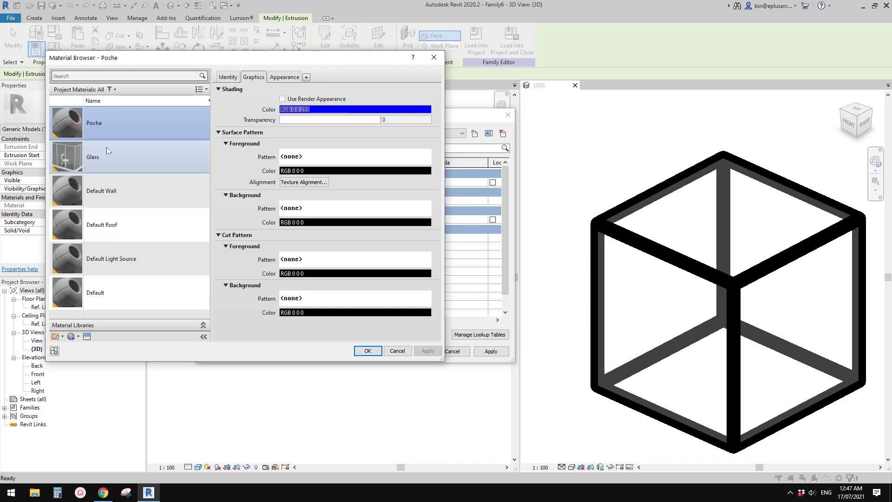
pyautogui.click(67, 192)
pyautogui.click(73, 236)
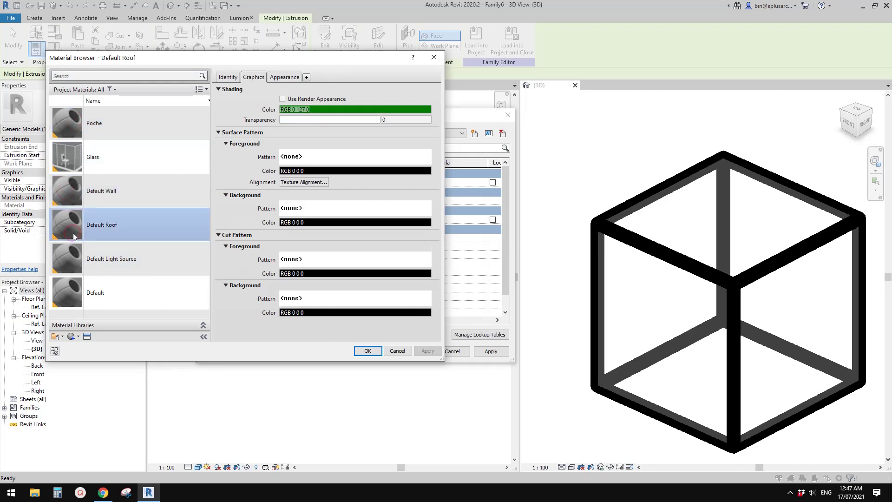
pyautogui.click(368, 351)
pyautogui.click(412, 351)
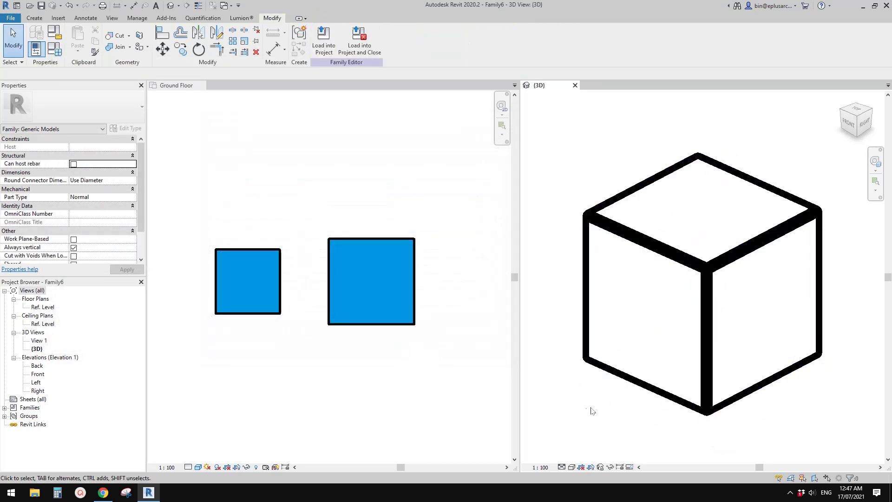
pyautogui.click(572, 469)
pyautogui.click(583, 430)
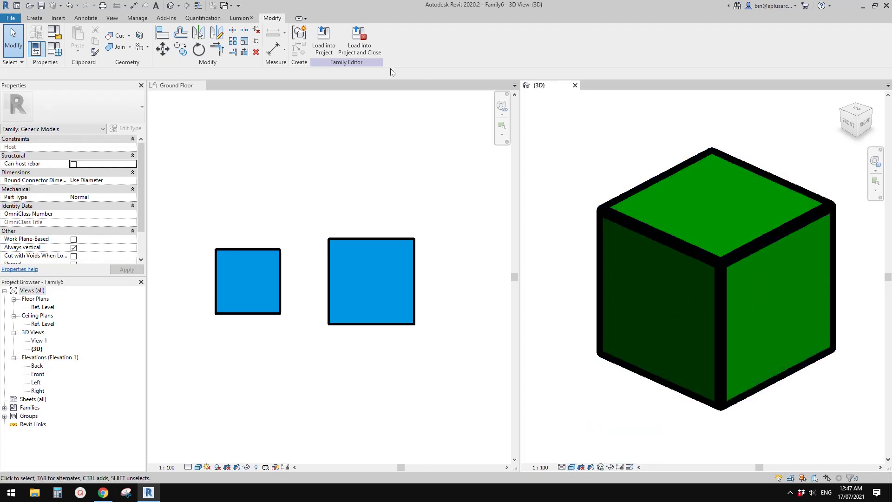
# Load the cube family into the project, overwriting only the existing version.
pyautogui.click(323, 43)
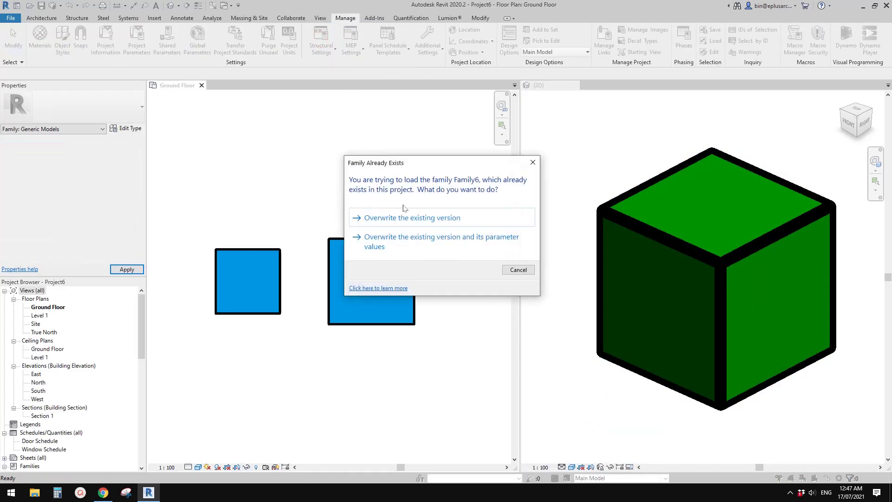
pyautogui.moveTo(419, 171); pyautogui.dragTo(434, 93)
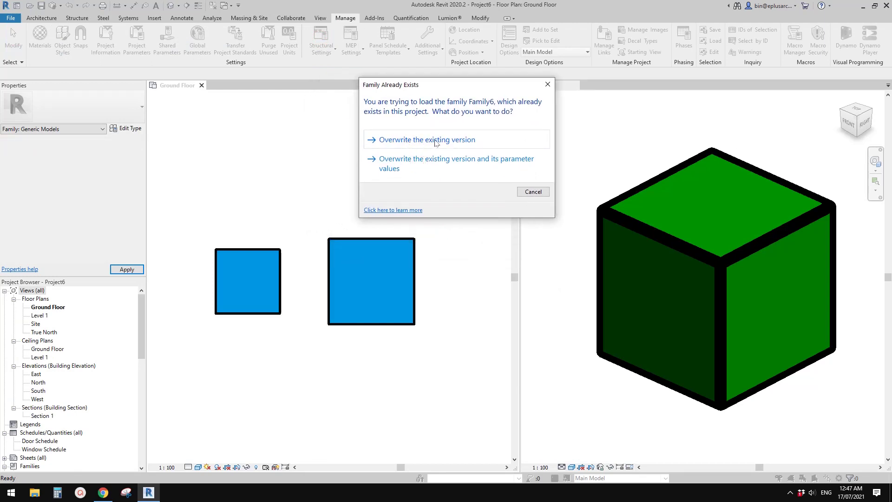
pyautogui.click(436, 141)
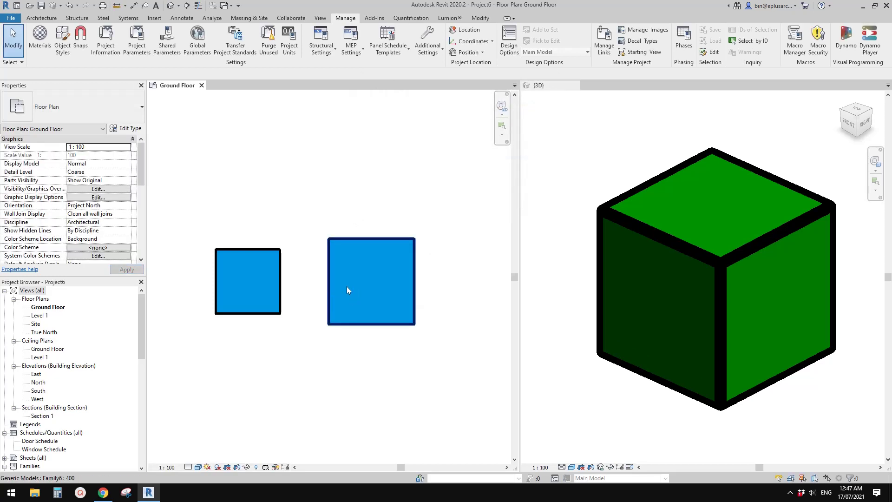
# Check the Material value in the larger cube's type properties, then close them and deselect the cube.
pyautogui.click(361, 287)
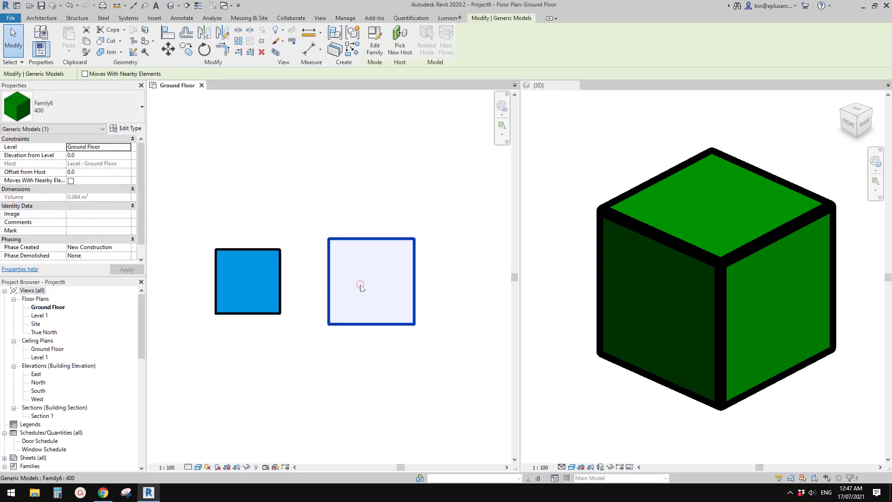
pyautogui.click(125, 130)
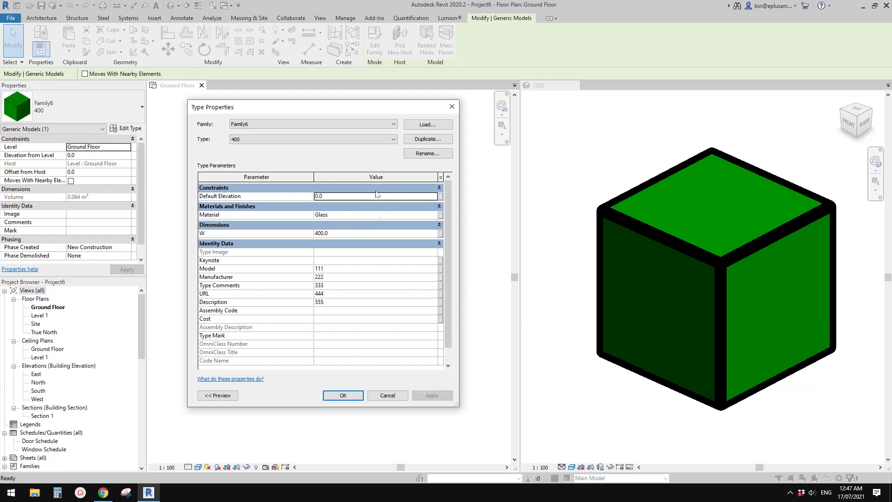
pyautogui.click(450, 108)
pyautogui.click(355, 150)
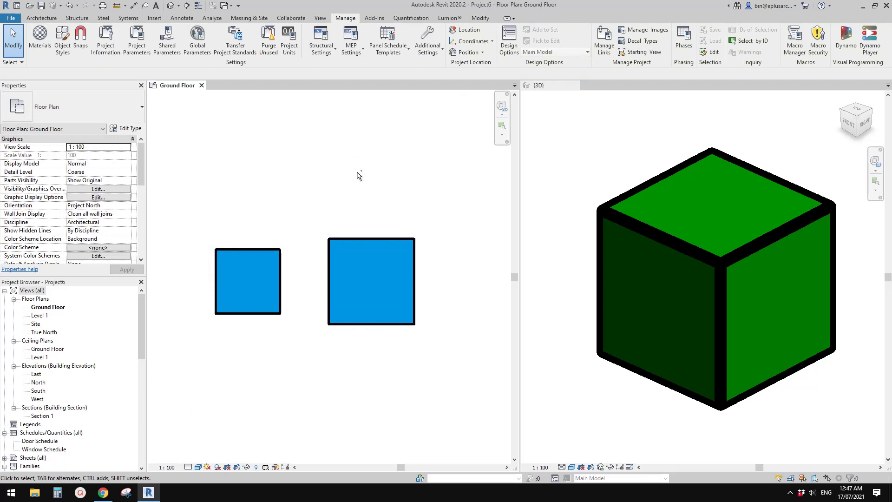
# Reload the cube family into the project, overwriting the existing version and its parameter values.
pyautogui.click(583, 162)
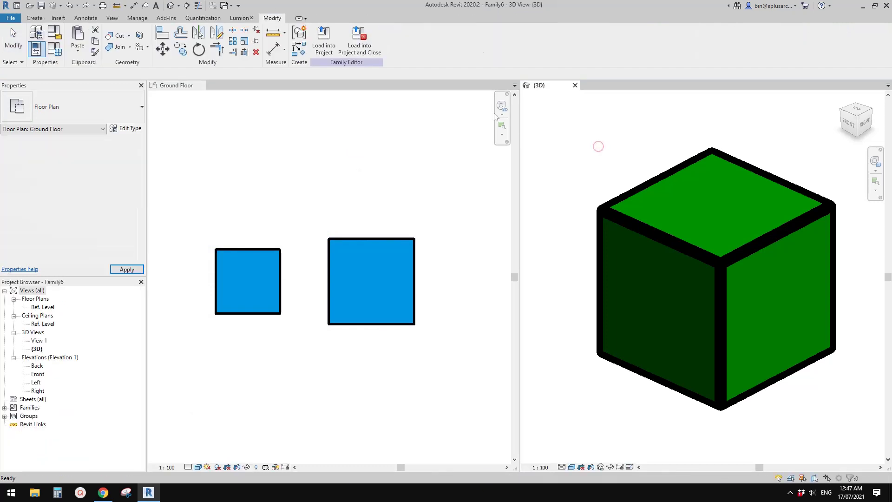
pyautogui.click(324, 45)
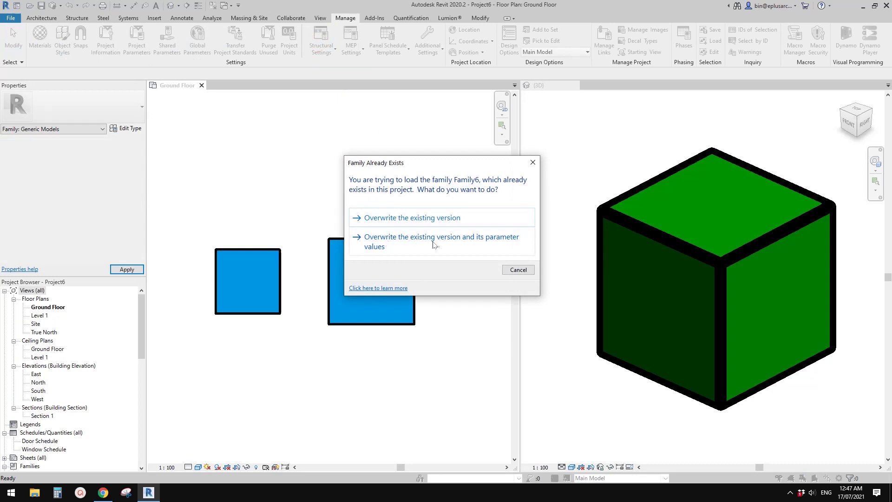
pyautogui.click(450, 242)
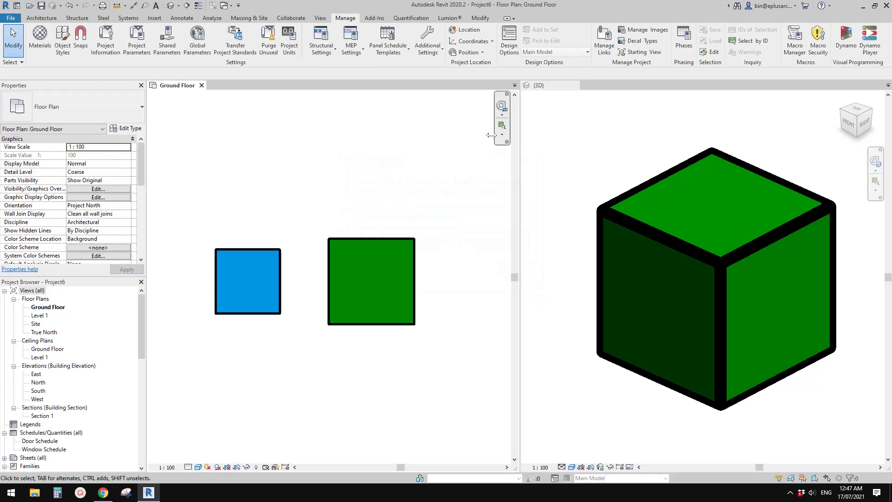
# Inspect the Material of type 400 in the project's type properties and close them.
pyautogui.click(374, 279)
pyautogui.click(129, 130)
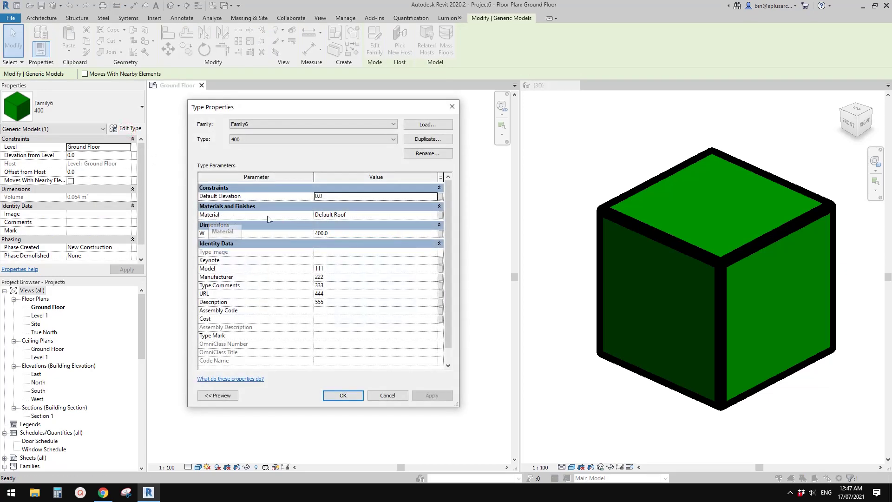
pyautogui.click(447, 109)
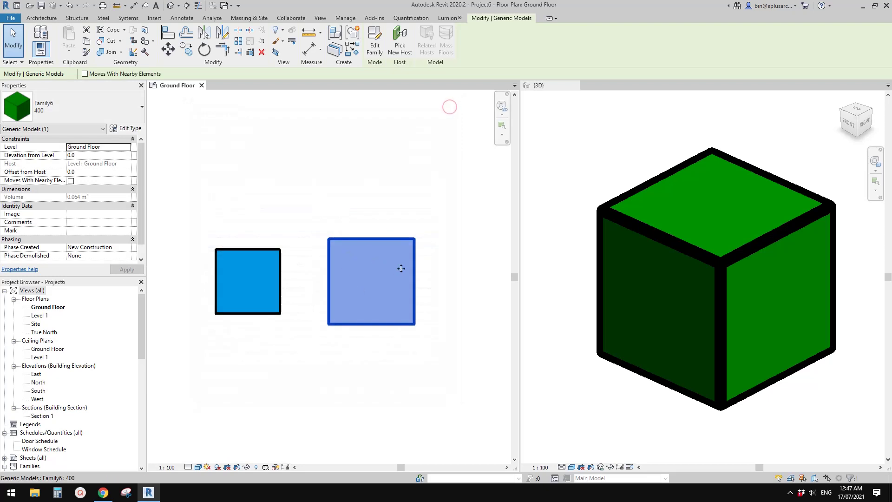
# Compare the larger cube in the Ground Floor plan with the extrusion in the family's 3D view, then deselect the extrusion.
pyautogui.doubleClick(389, 299)
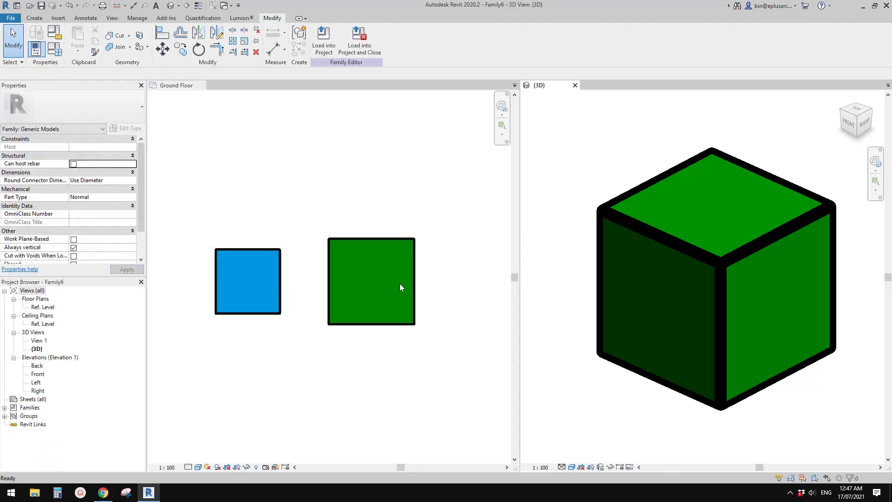
pyautogui.click(325, 261)
pyautogui.click(359, 257)
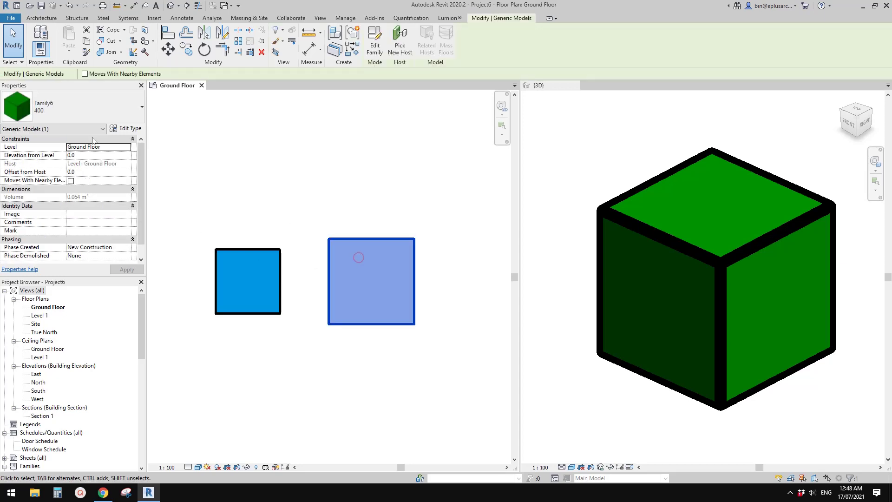
pyautogui.click(637, 204)
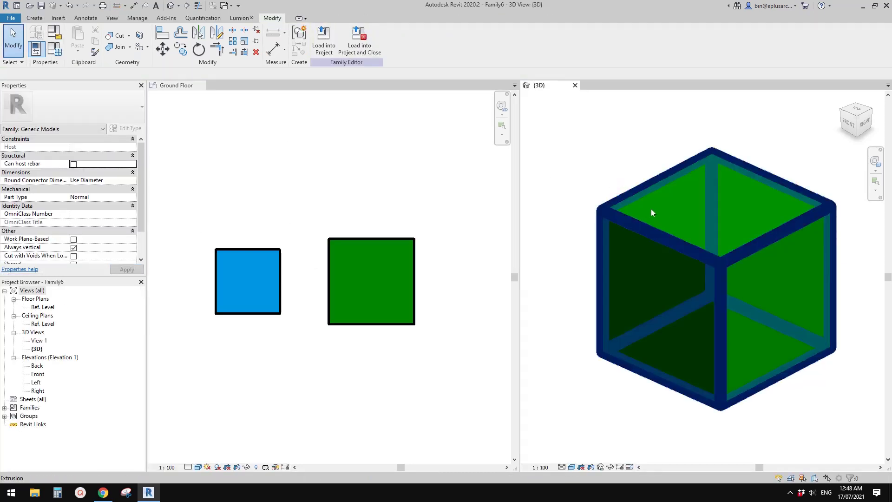
pyautogui.click(418, 263)
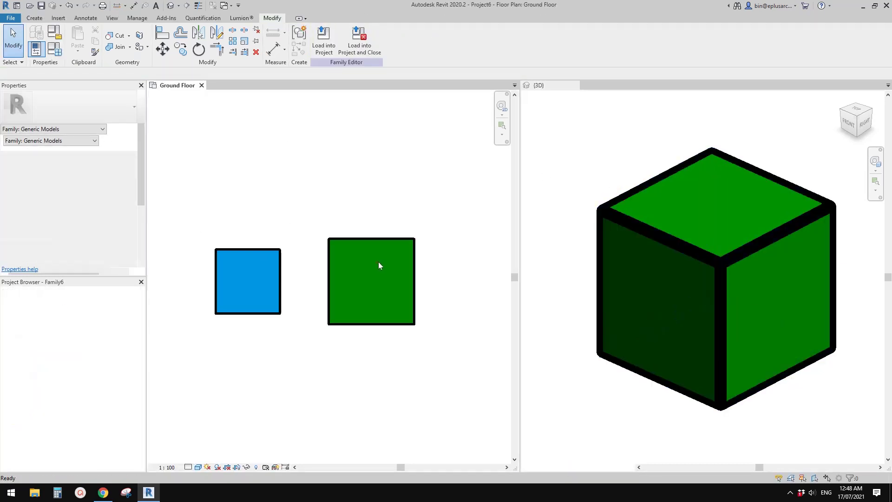
pyautogui.click(581, 191)
pyautogui.click(632, 226)
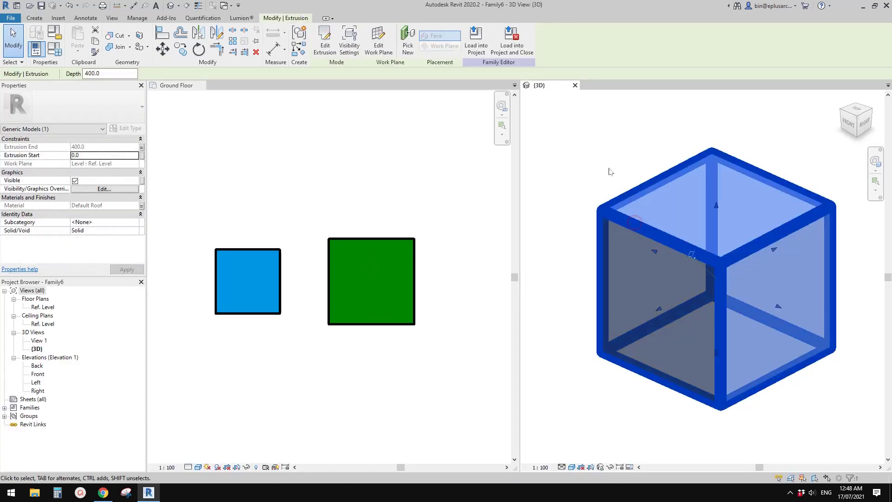
pyautogui.click(599, 163)
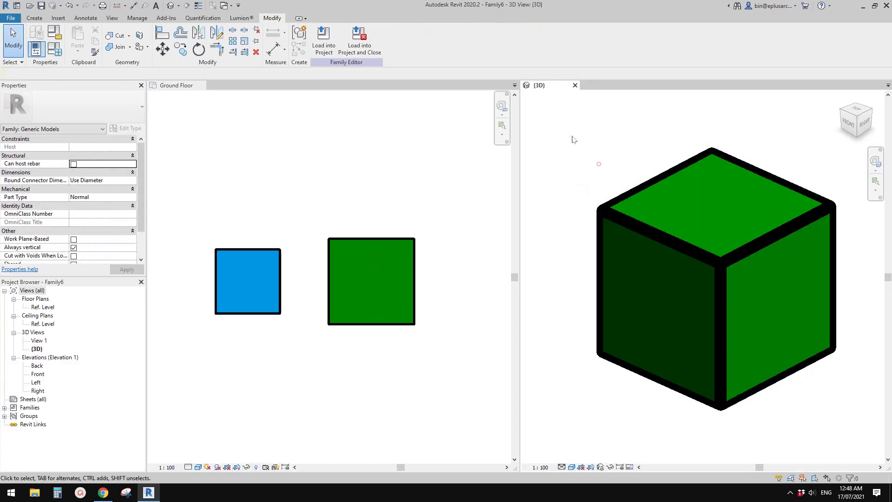
# Switch the cube family to type 300 and set its Material to Default Roof.
pyautogui.click(55, 49)
pyautogui.click(272, 133)
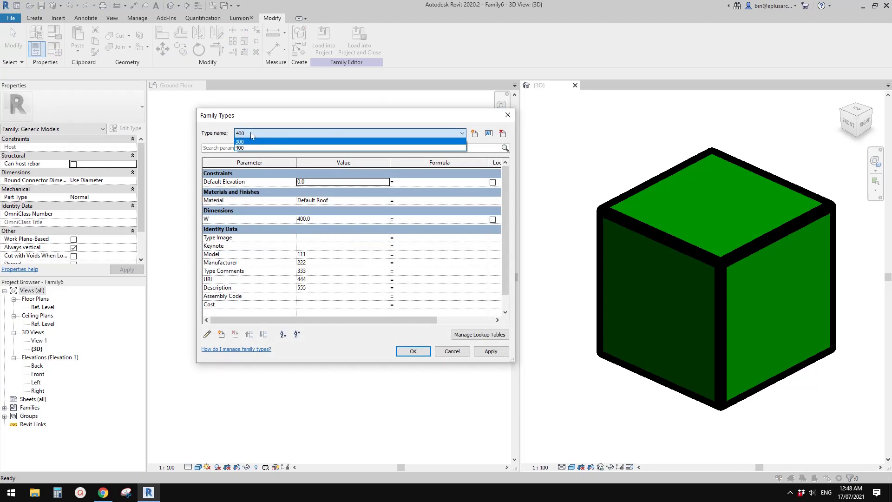
pyautogui.click(264, 141)
pyautogui.moveTo(341, 115); pyautogui.dragTo(386, 120)
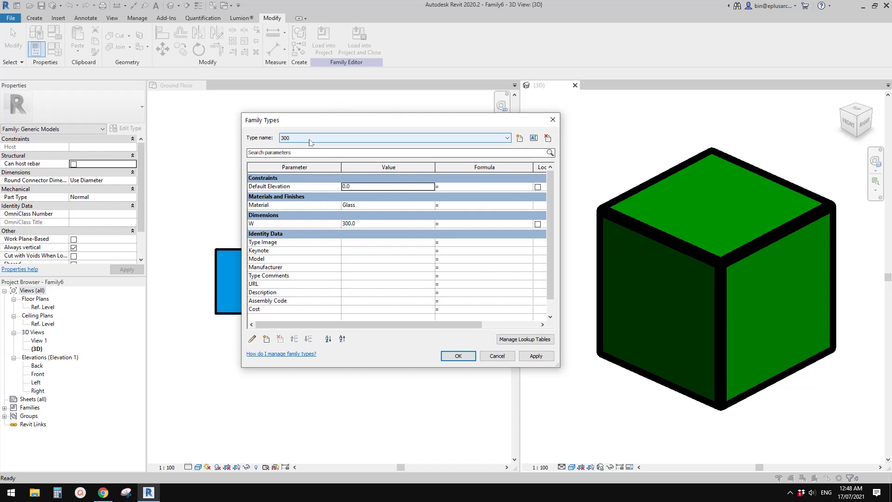
pyautogui.click(389, 205)
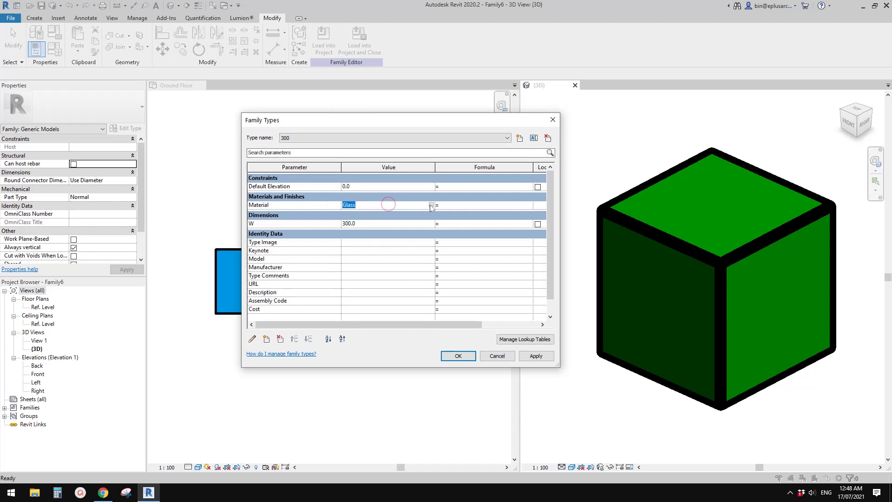
pyautogui.click(432, 205)
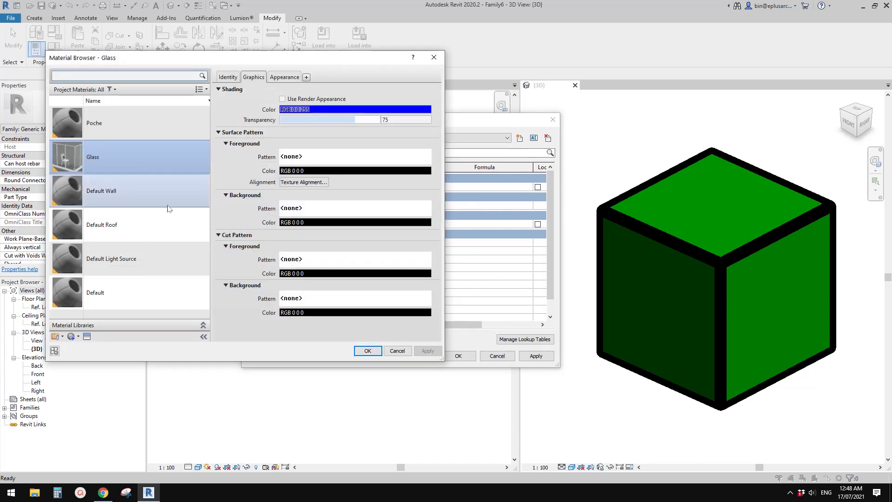
pyautogui.click(181, 224)
pyautogui.click(368, 351)
pyautogui.click(458, 355)
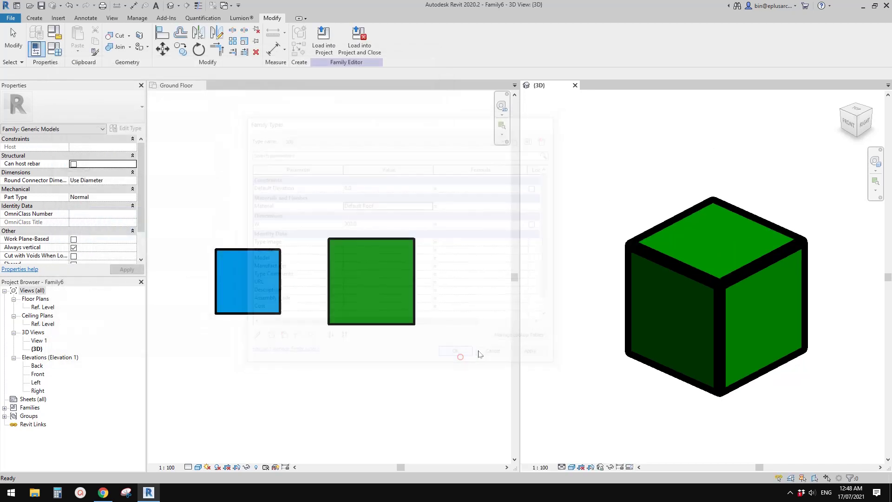
# Load the family with the changed type 300 into the project, overwriting the existing version and its parameter values.
pyautogui.click(324, 46)
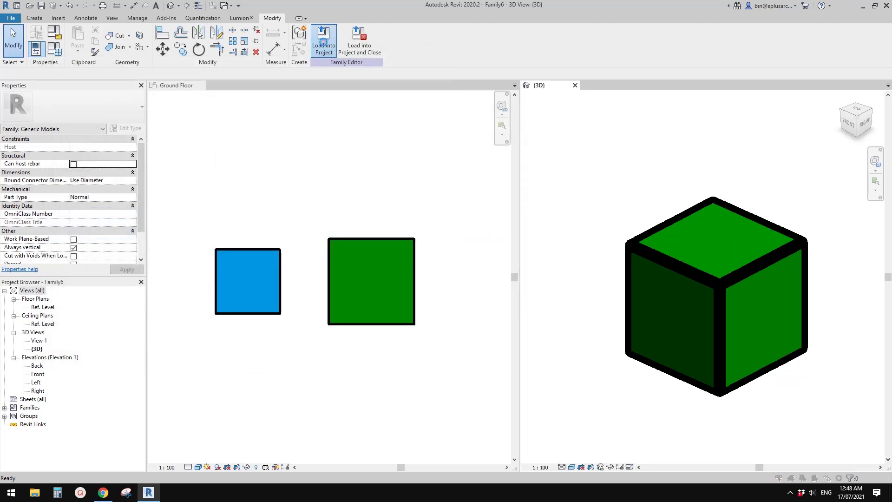
pyautogui.click(414, 241)
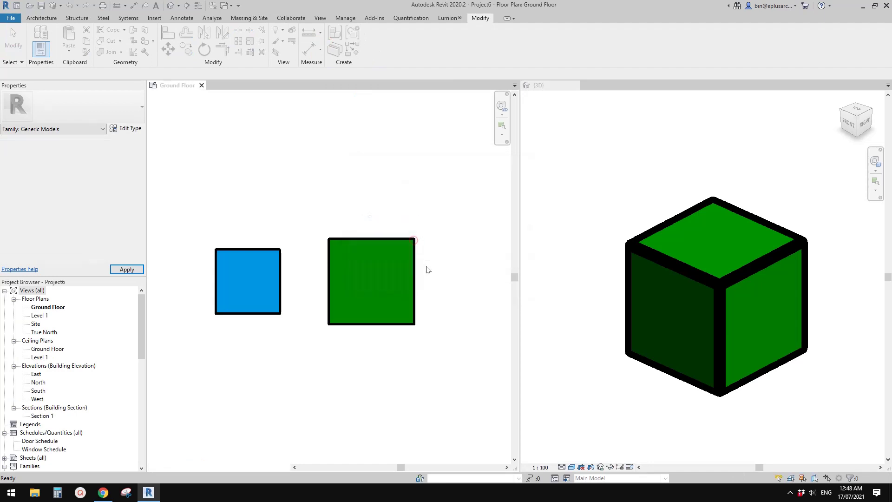
pyautogui.scroll(-2, 367, 205)
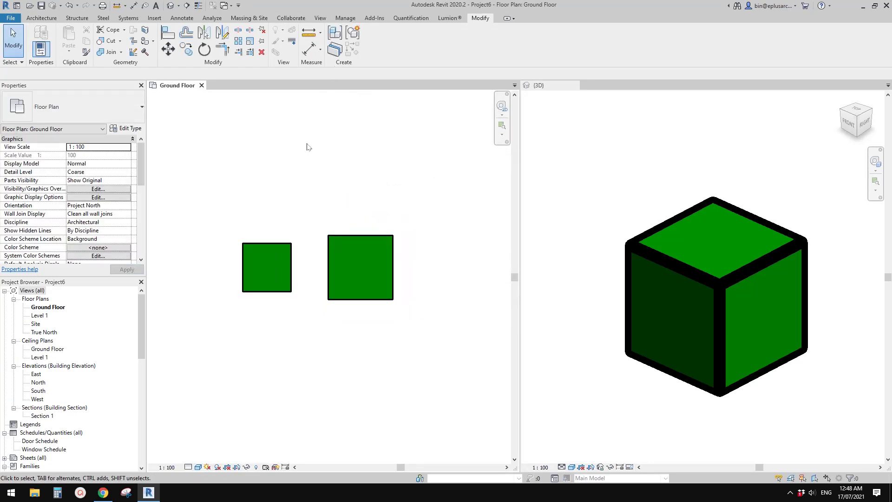
pyautogui.scroll(3, 367, 204)
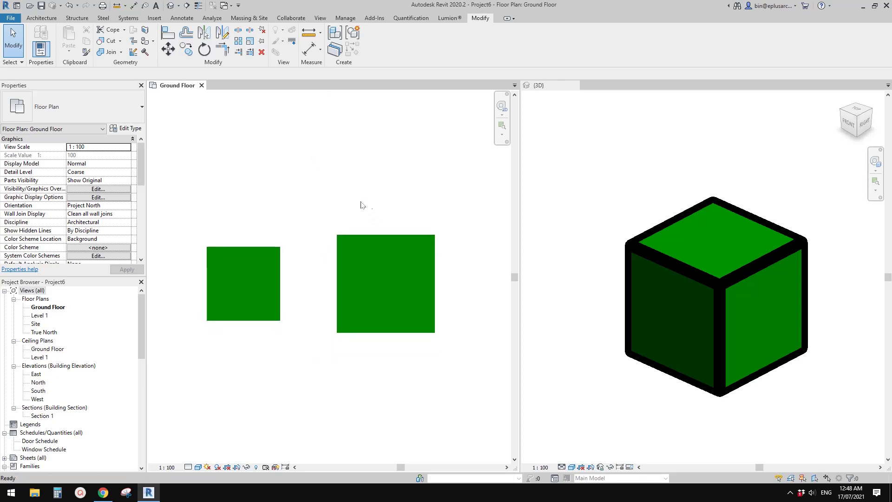
pyautogui.scroll(-1, 365, 216)
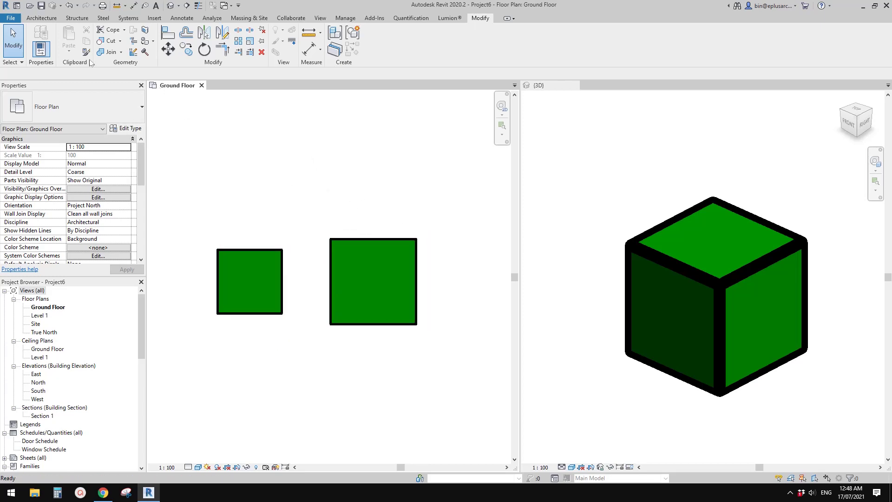
# Review the Material of the larger cube in its type properties again and close them.
pyautogui.click(378, 240)
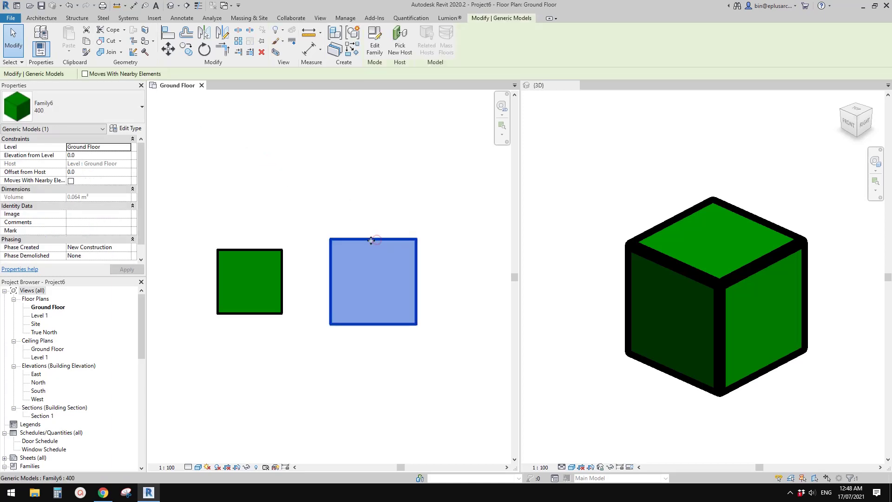
pyautogui.click(125, 130)
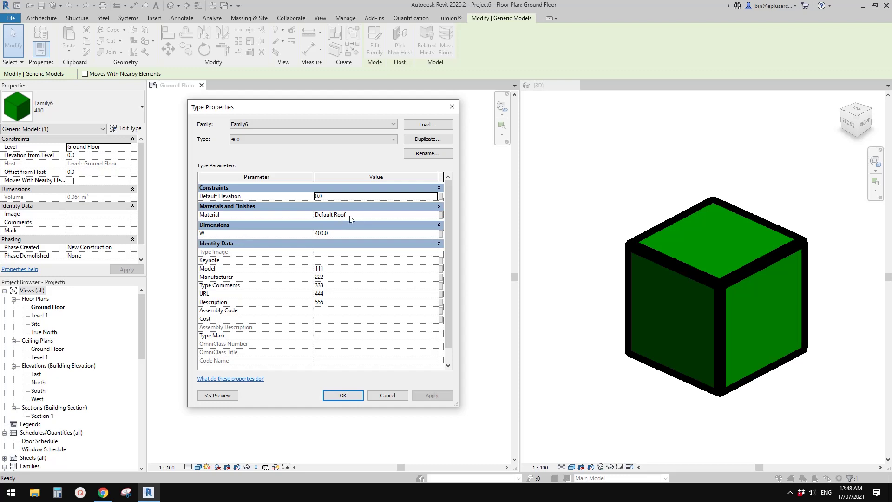
pyautogui.click(452, 106)
# Delete the Material parameter from the cube family's types and confirm the change.
pyautogui.doubleClick(672, 260)
pyautogui.click(672, 260)
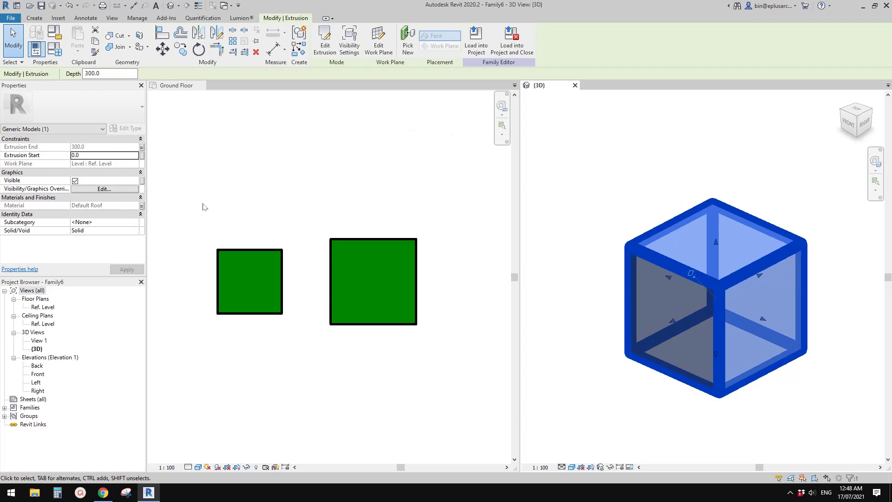
pyautogui.click(55, 48)
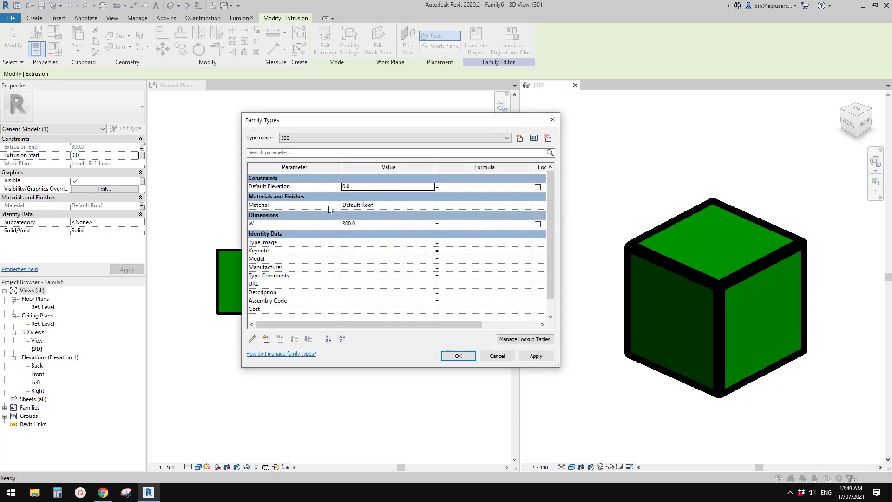
pyautogui.click(329, 208)
pyautogui.click(280, 339)
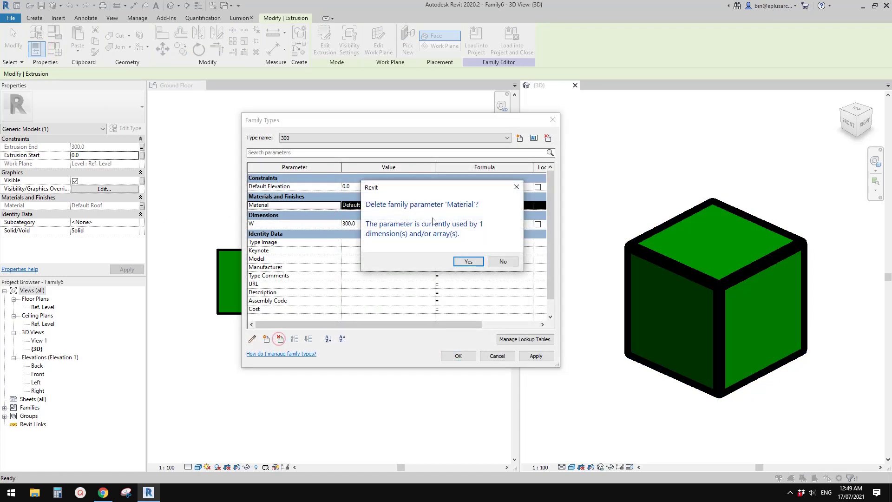
pyautogui.click(476, 261)
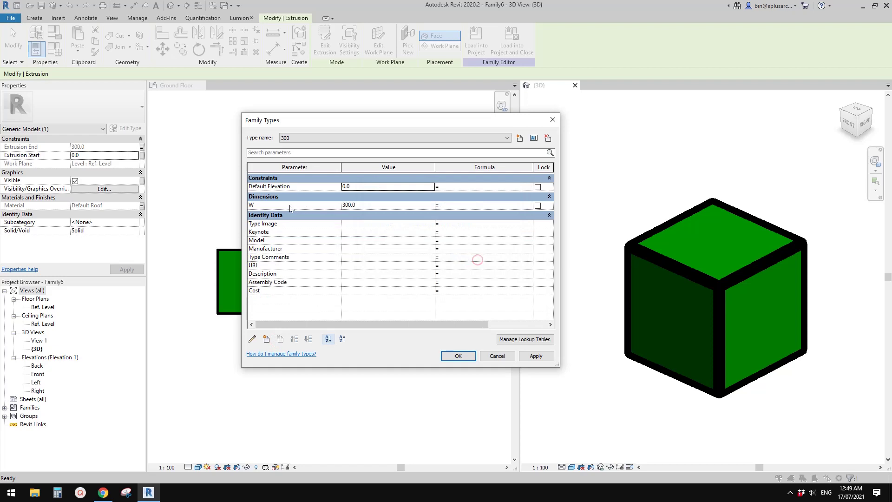
pyautogui.click(458, 355)
# Assign the Default Light Source material directly to the cube extrusion in the family.
pyautogui.click(672, 286)
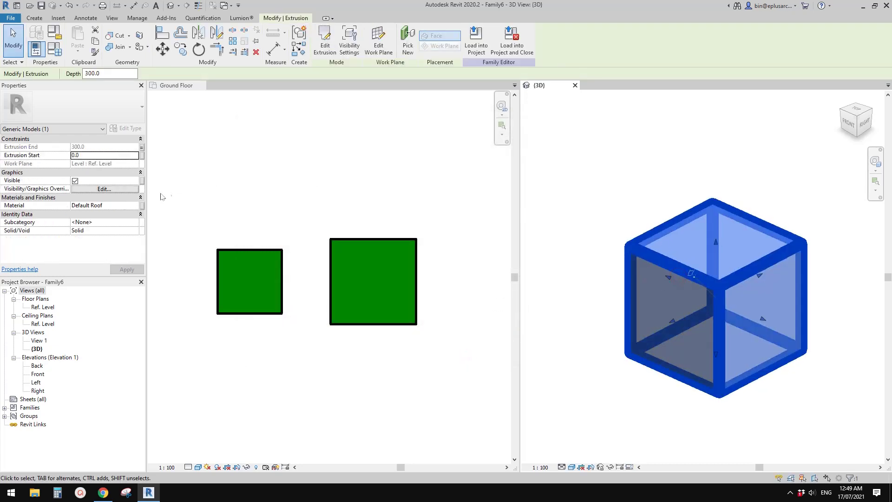
pyautogui.click(120, 209)
pyautogui.click(135, 206)
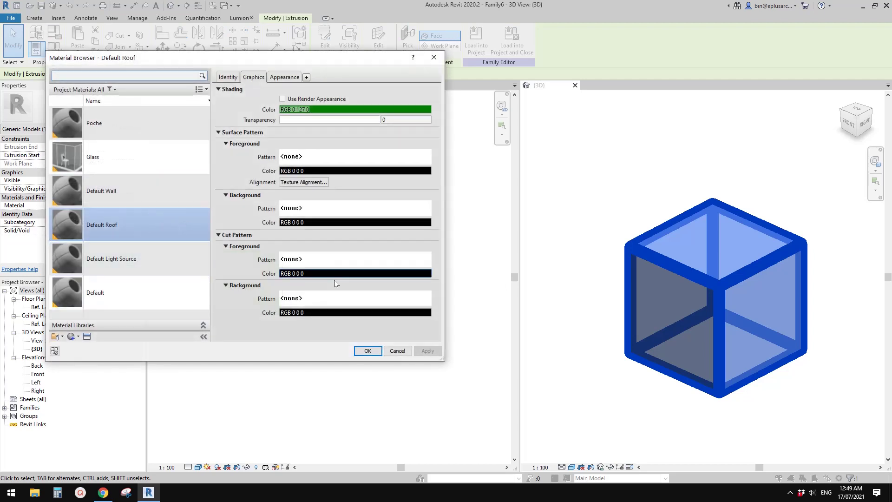
pyautogui.click(71, 261)
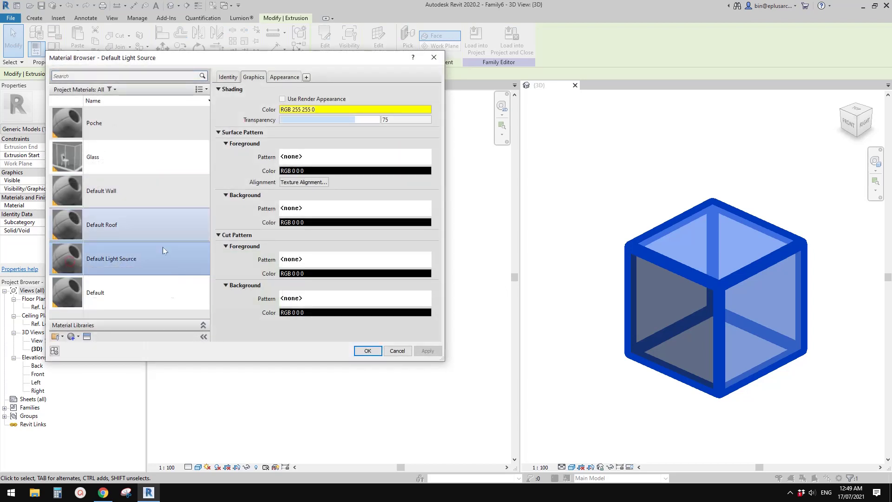
pyautogui.click(368, 350)
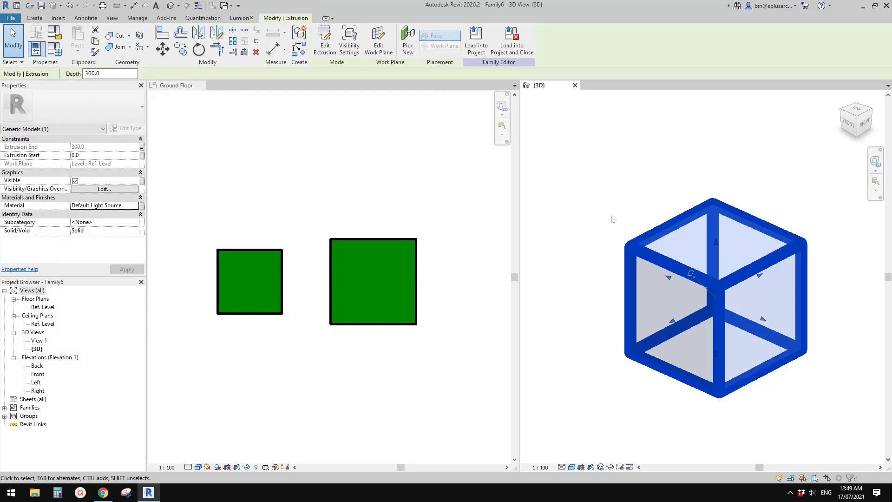
pyautogui.click(610, 211)
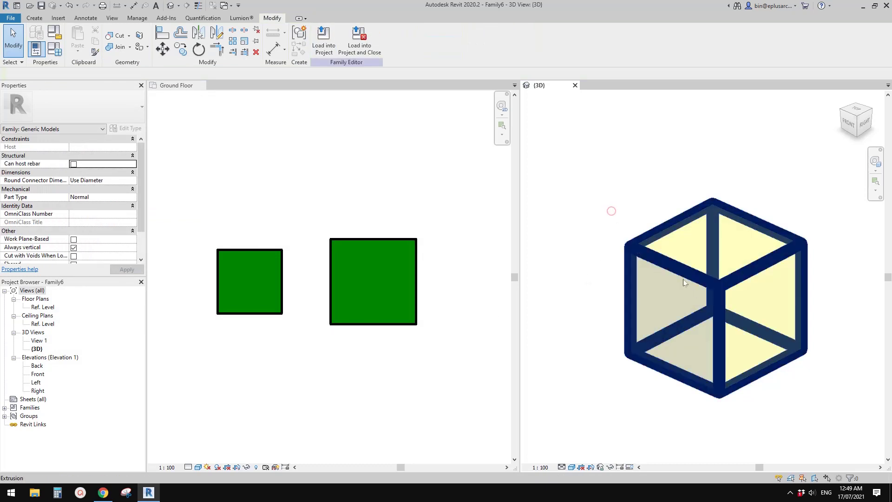
# Load the family with the directly assigned material into the project, overwriting only the existing version.
pyautogui.click(324, 45)
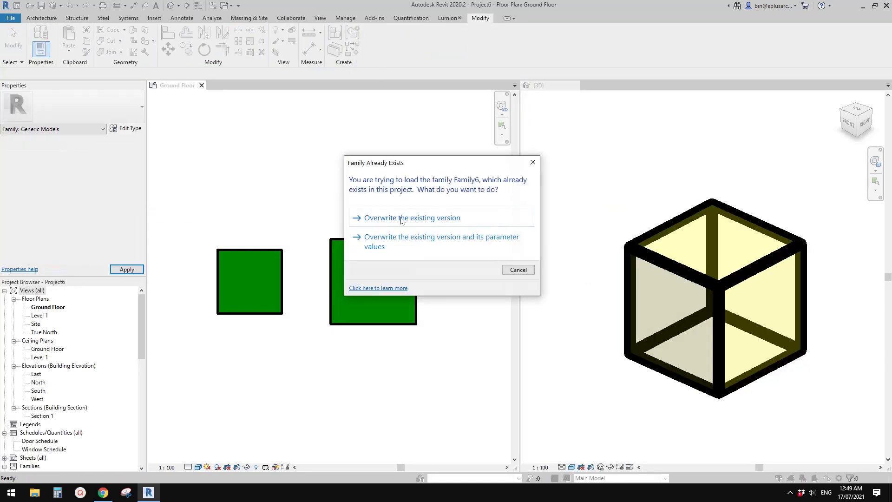
pyautogui.click(412, 222)
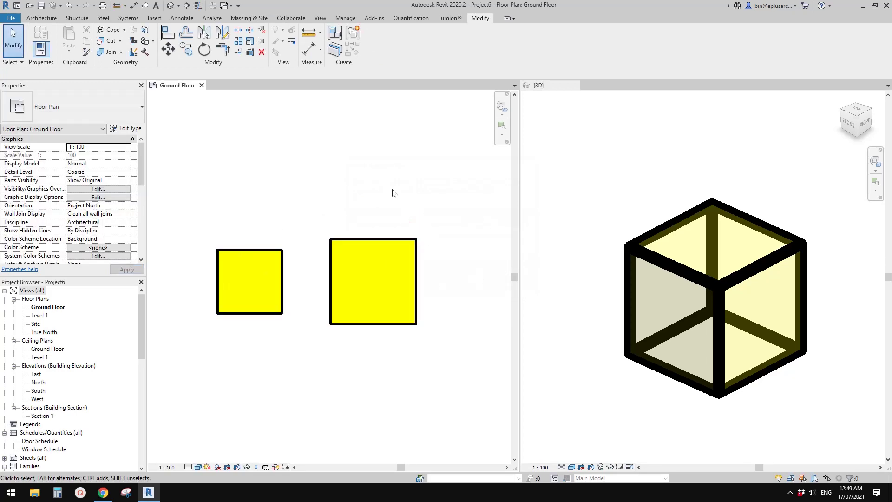
# Inspect the larger and smaller cubes in the Ground Floor plan by selecting each one in turn.
pyautogui.click(365, 265)
pyautogui.click(327, 187)
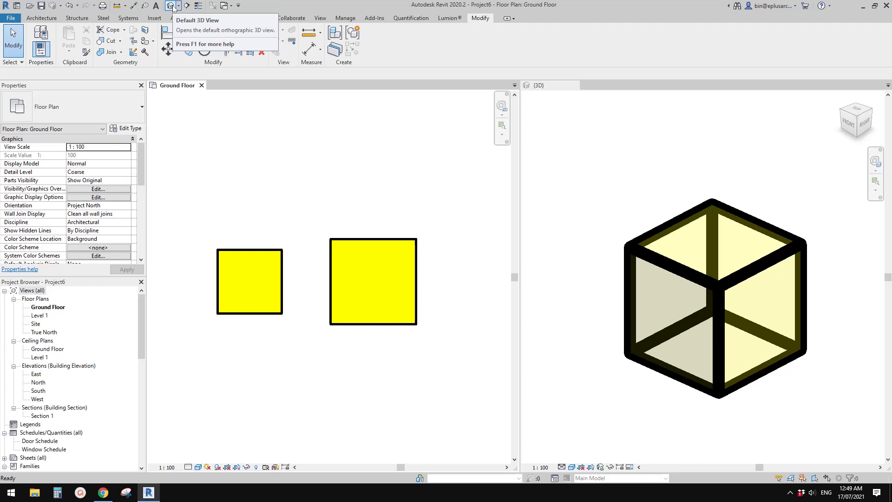
pyautogui.moveTo(292, 240); pyautogui.dragTo(299, 242, button='middle')
pyautogui.click(366, 253)
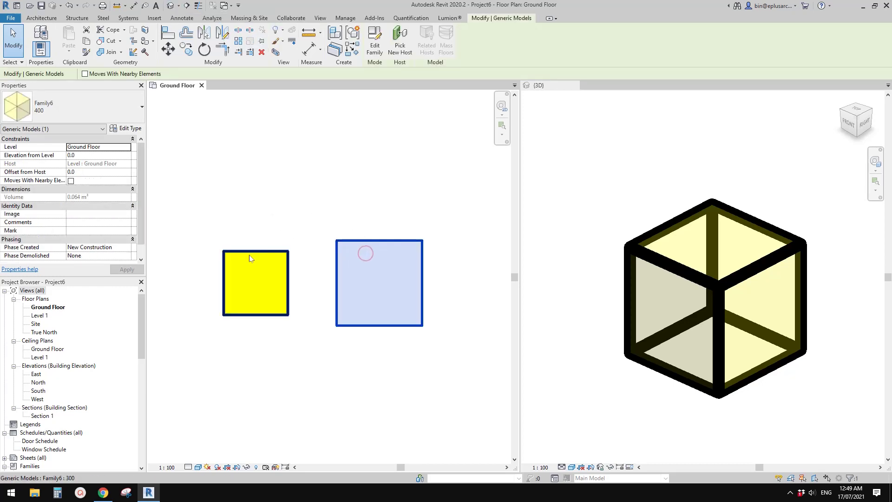
pyautogui.click(270, 195)
pyautogui.click(264, 280)
pyautogui.click(281, 214)
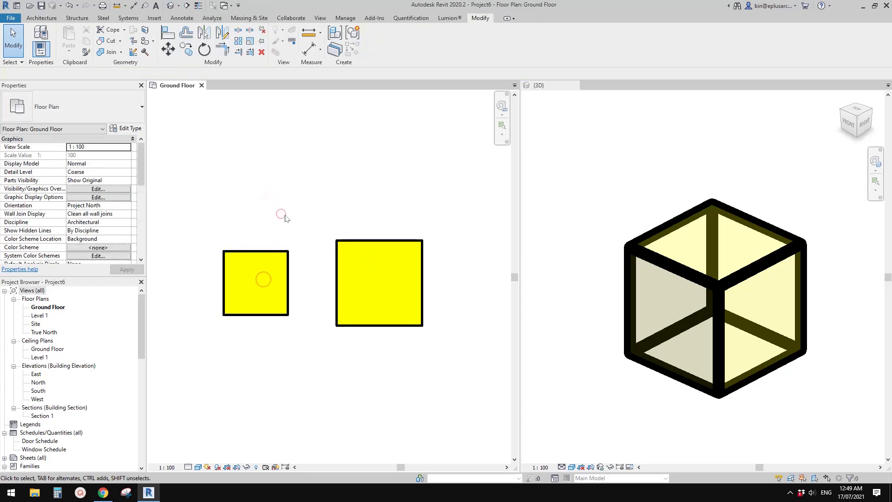
pyautogui.scroll(1, 287, 221)
pyautogui.moveTo(288, 222); pyautogui.dragTo(307, 228, button='middle')
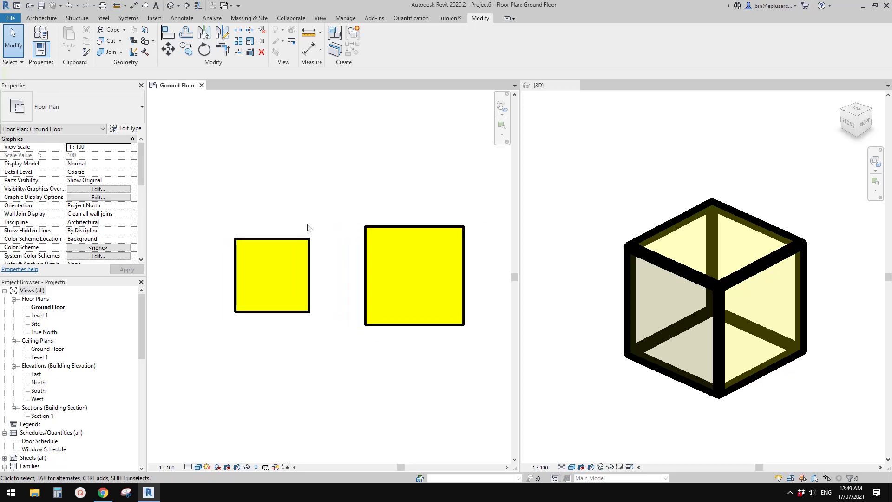
pyautogui.scroll(2, 307, 227)
pyautogui.scroll(-2, 293, 264)
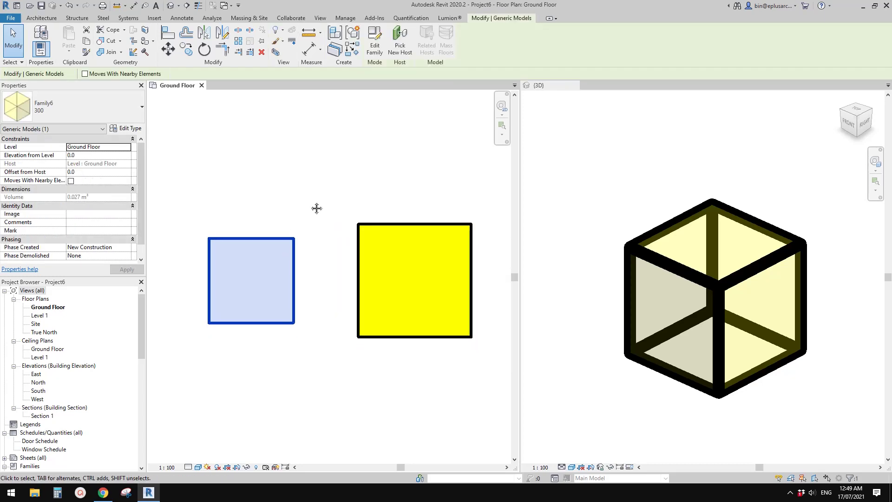
pyautogui.scroll(-2, 319, 199)
pyautogui.click(334, 210)
pyautogui.moveTo(334, 210); pyautogui.dragTo(334, 209, button='middle')
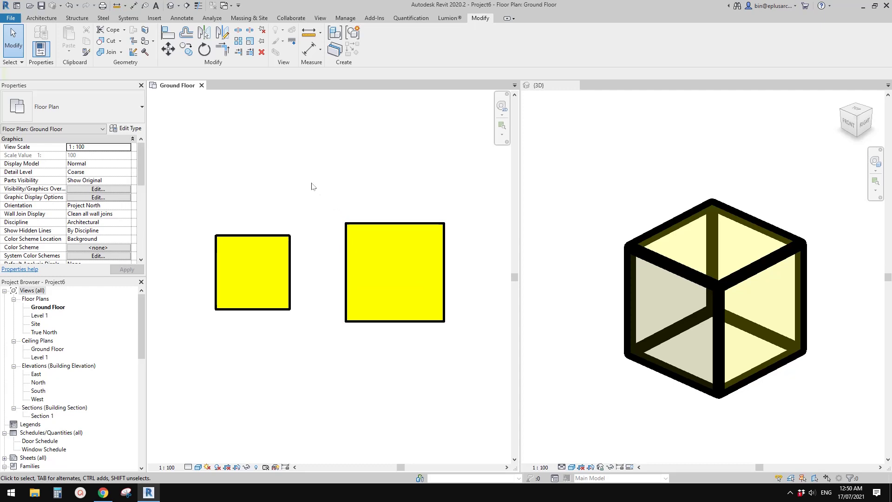
pyautogui.moveTo(312, 187); pyautogui.dragTo(312, 195, button='middle')
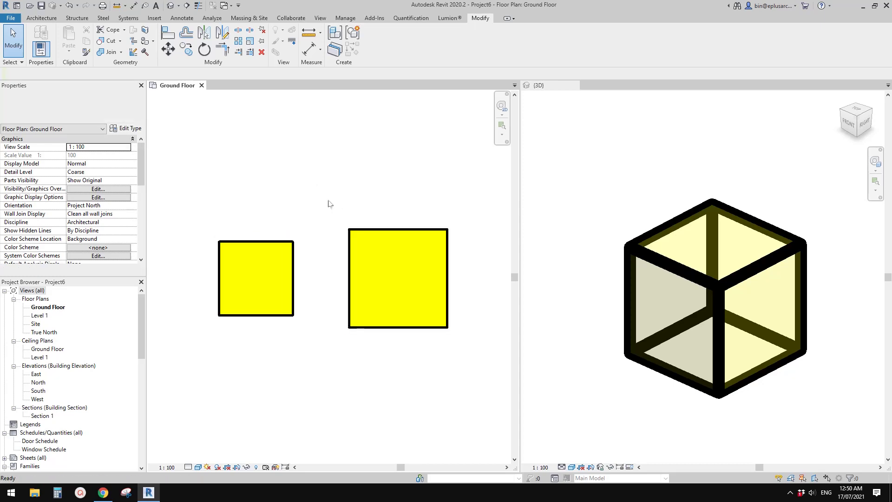
pyautogui.scroll(1, 367, 209)
pyautogui.moveTo(369, 212); pyautogui.dragTo(374, 205, button='middle')
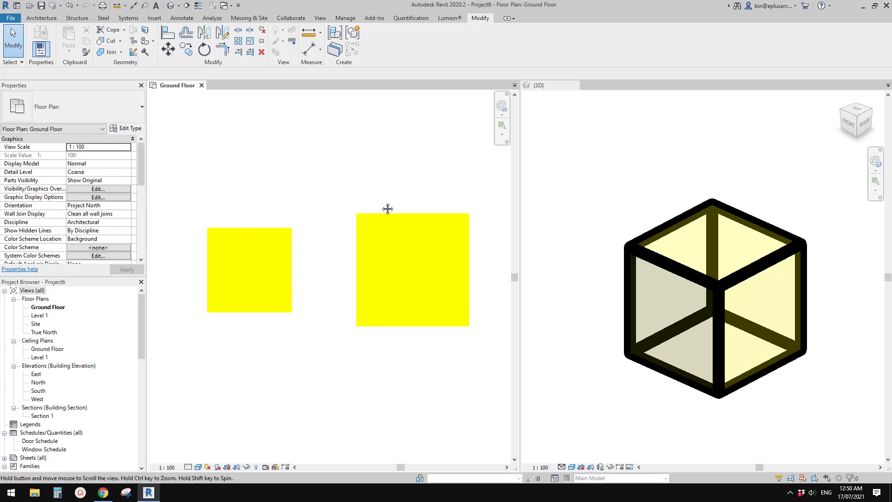
# Open the project's default 3D view and frame both cubes in it.
pyautogui.click(170, 5)
pyautogui.scroll(-3, 321, 260)
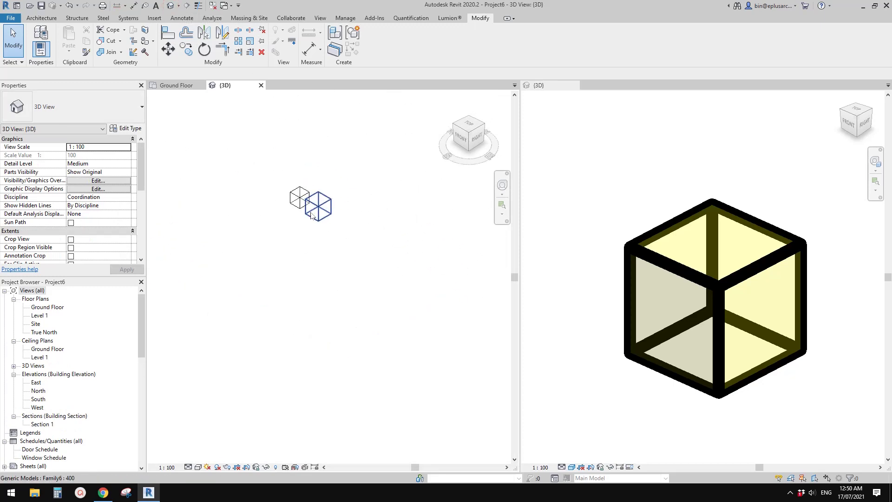
pyautogui.scroll(5, 351, 260)
pyautogui.scroll(3, 351, 259)
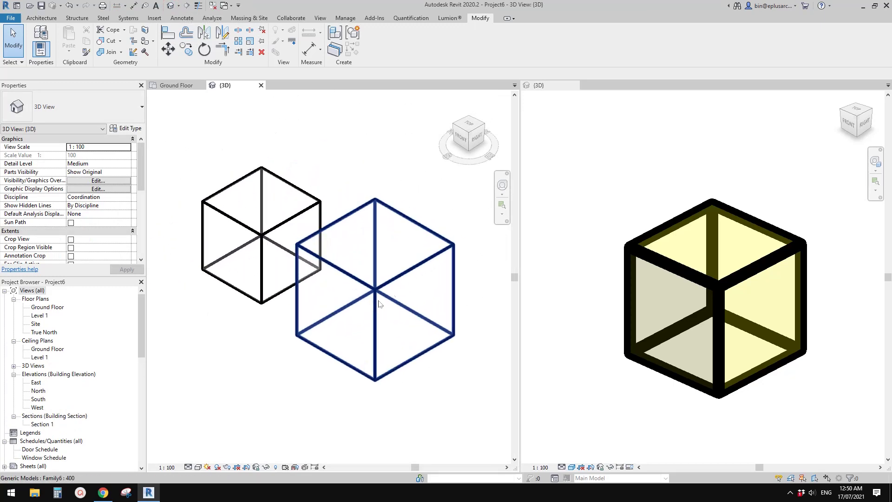